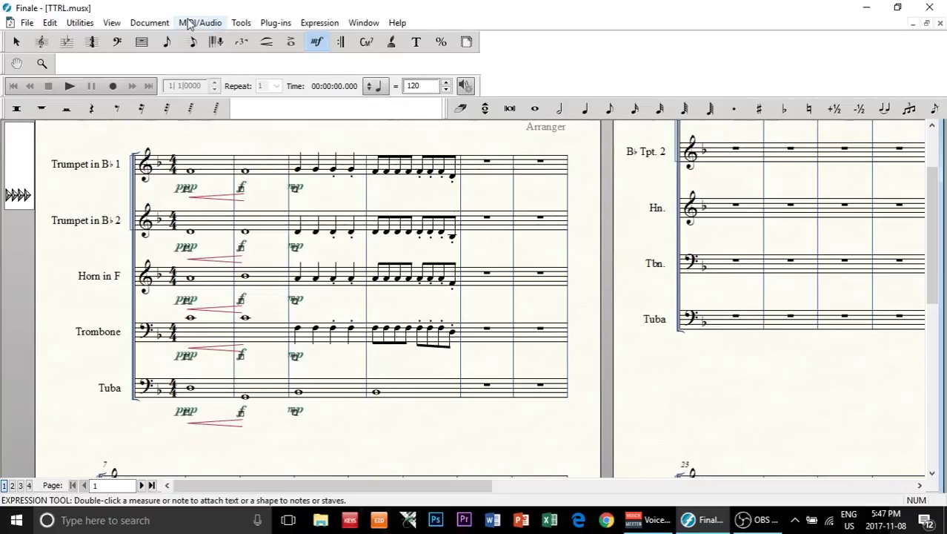
# - Play back the opening measures of the brass score and stop the playback
pyautogui.click(190, 23)
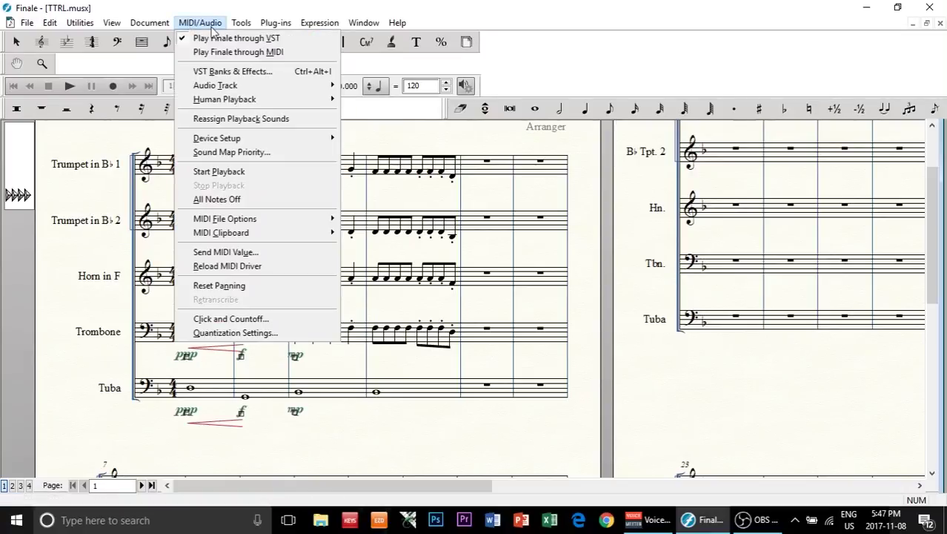
pyautogui.click(210, 27)
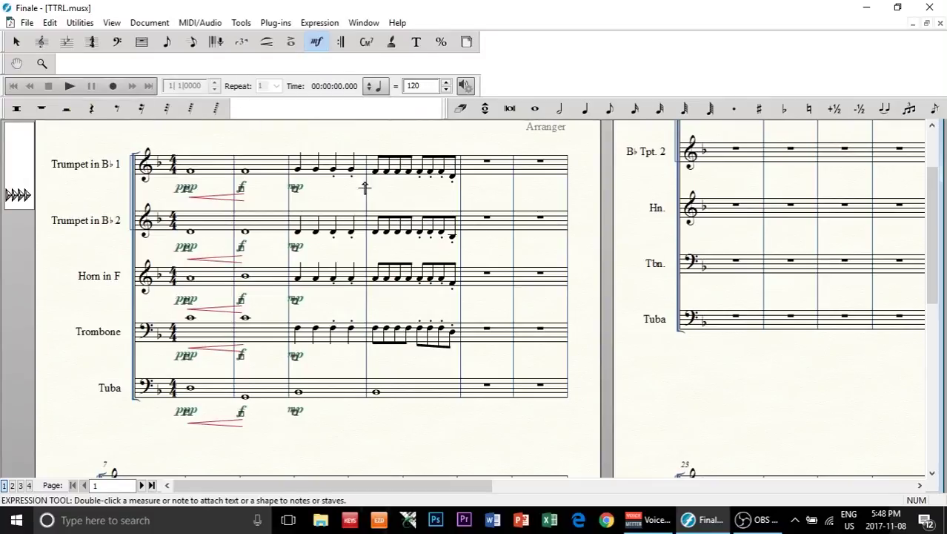
pyautogui.click(68, 88)
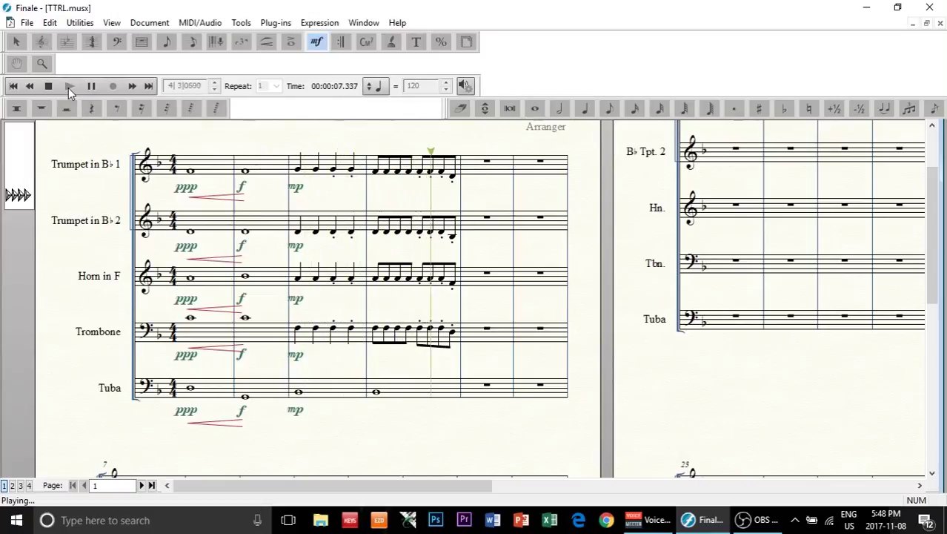
pyautogui.click(51, 87)
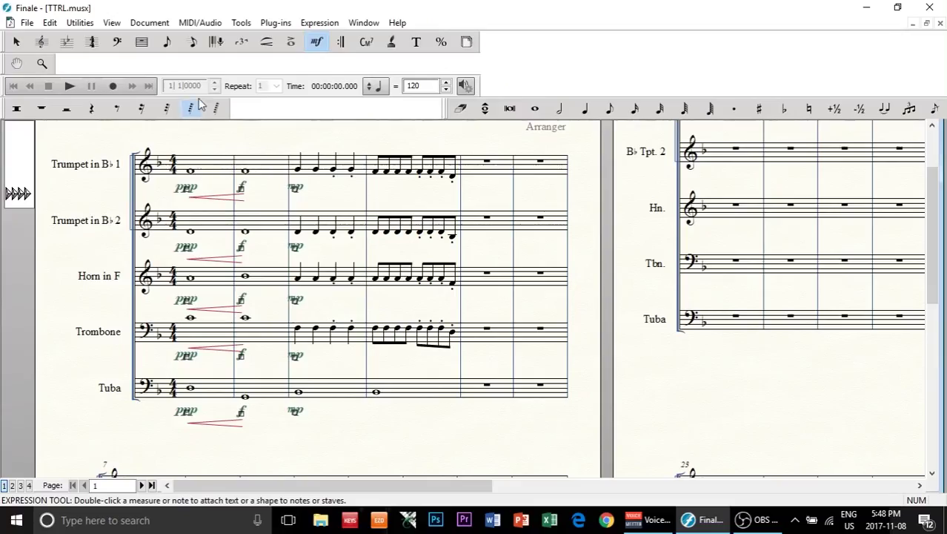
# - In the VST plug-in directory settings, start adding a directory and browse to Program Files on the C: drive
pyautogui.click(212, 23)
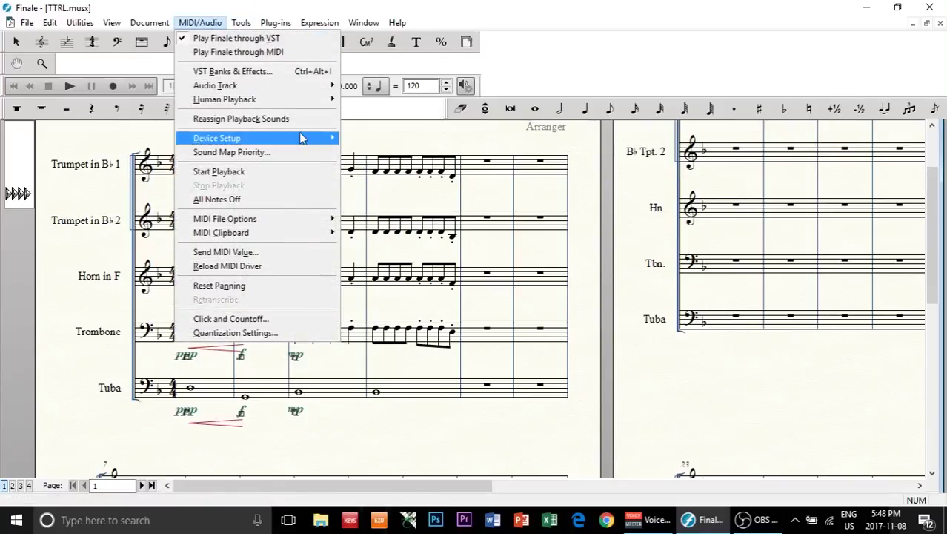
pyautogui.moveTo(302, 137)
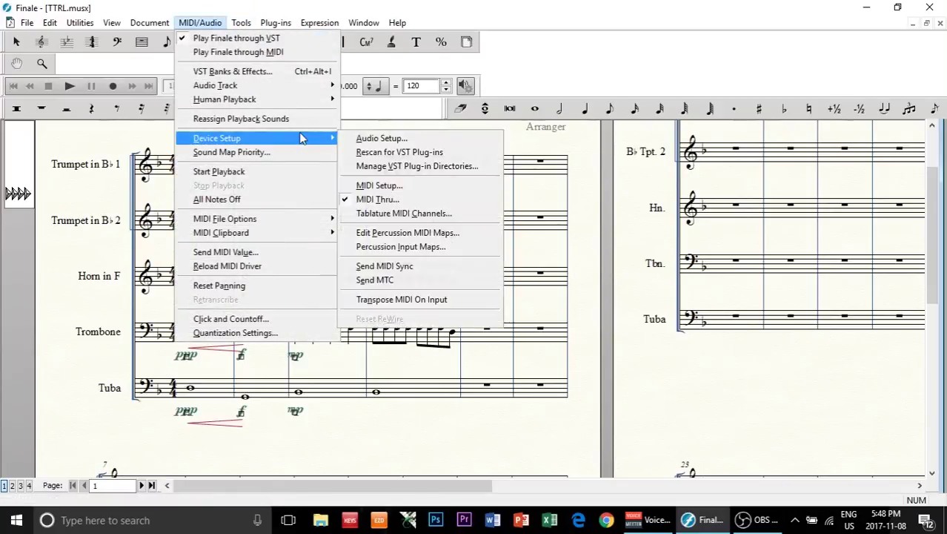
pyautogui.click(373, 167)
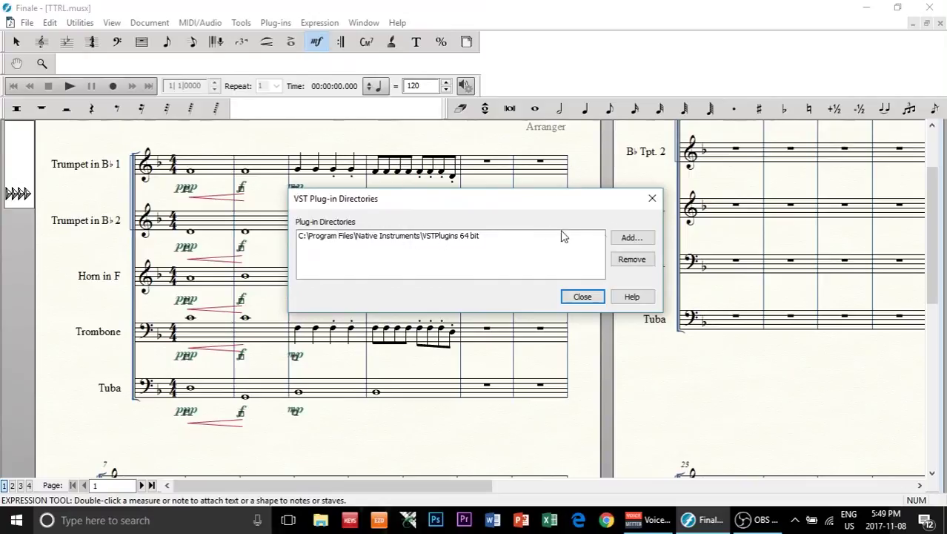
pyautogui.click(637, 239)
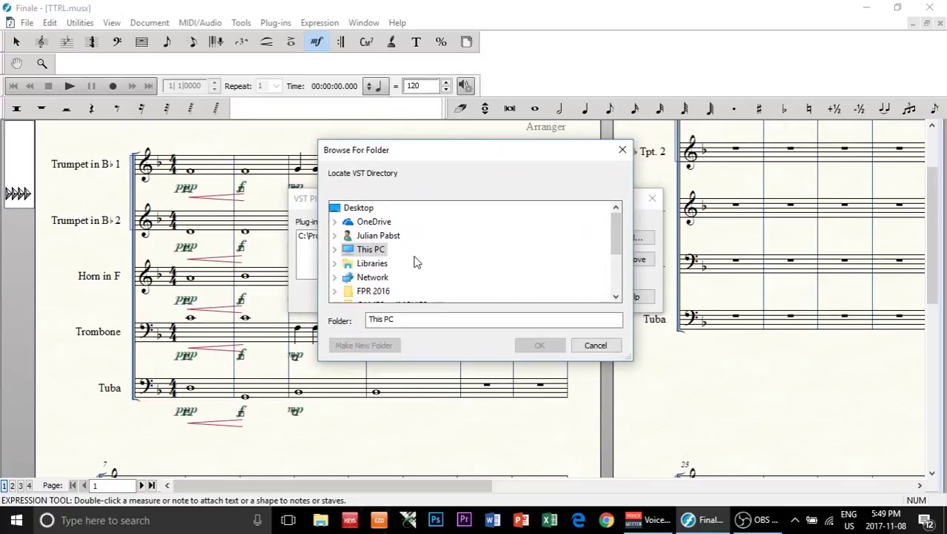
pyautogui.scroll(-2, 415, 261)
pyautogui.scroll(2, 402, 258)
pyautogui.click(335, 254)
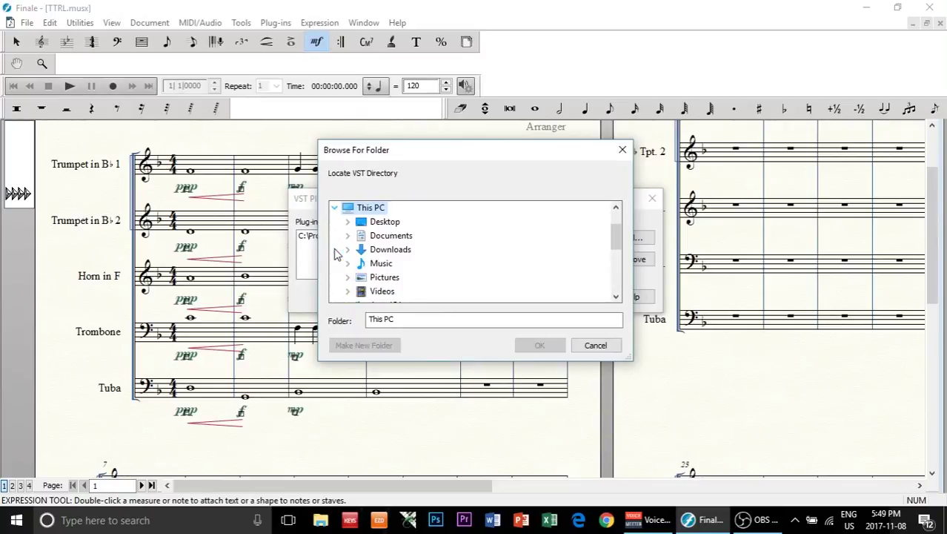
pyautogui.scroll(-3, 412, 253)
pyautogui.scroll(3, 407, 256)
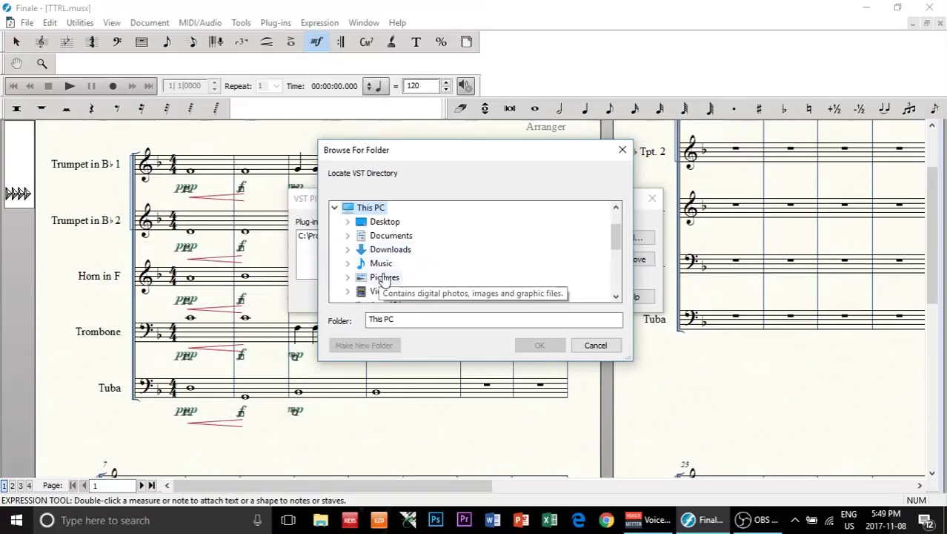
pyautogui.scroll(-2, 393, 256)
pyautogui.click(349, 236)
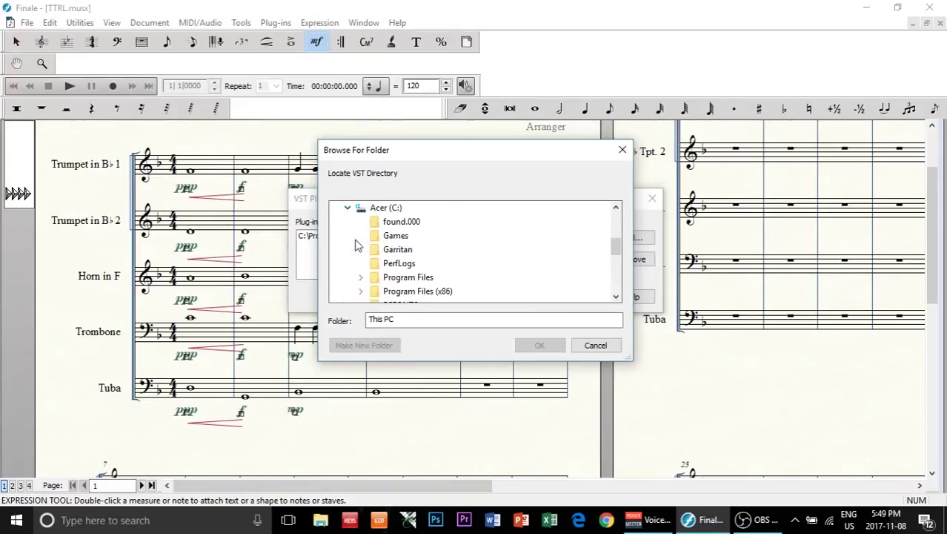
pyautogui.click(362, 277)
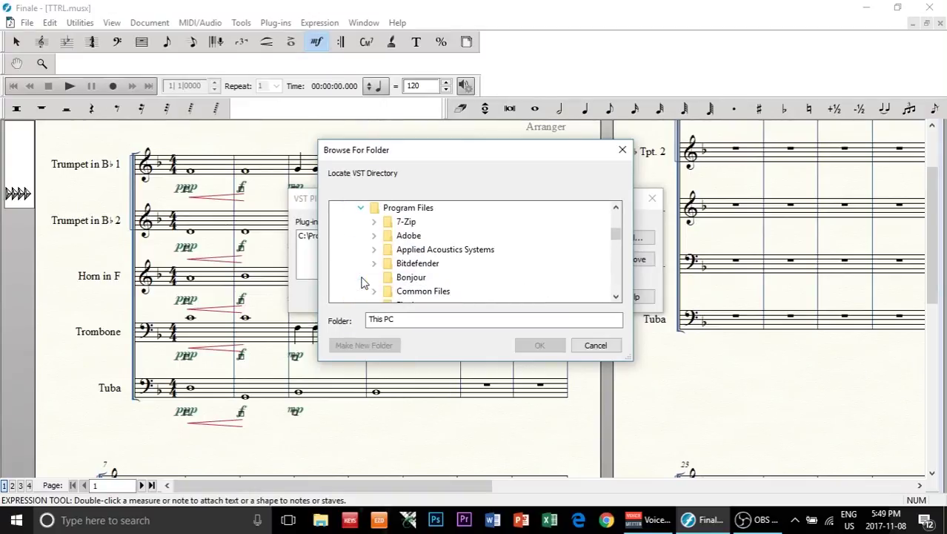
# - Locate the VSTPlugins folders inside Native Instruments, cancel the folder selection and close the plug-in directory settings
pyautogui.scroll(-3, 482, 259)
pyautogui.scroll(-6, 434, 261)
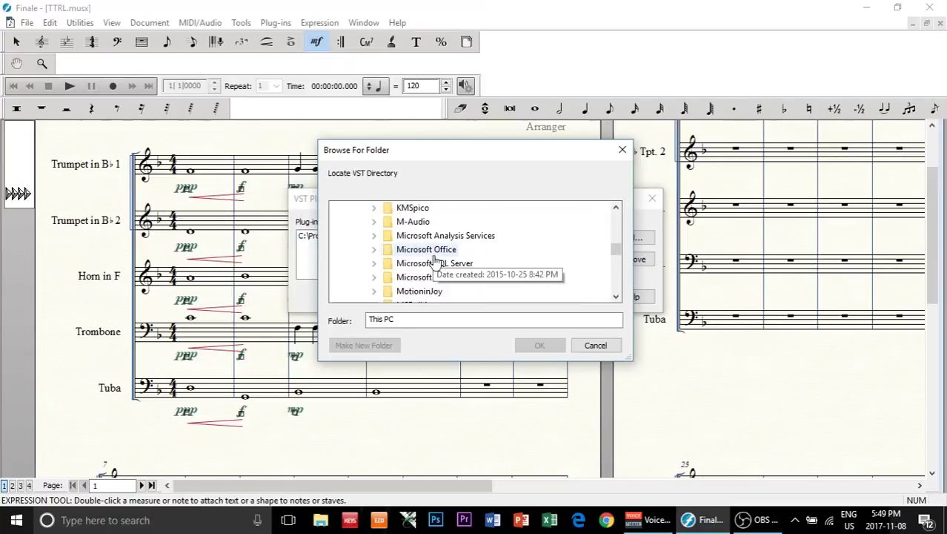
pyautogui.scroll(2, 434, 261)
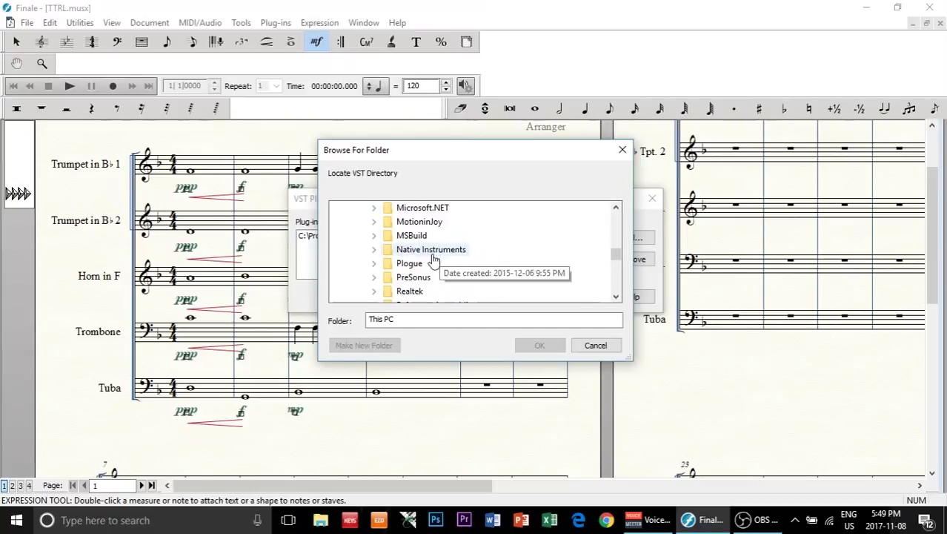
pyautogui.click(373, 250)
pyautogui.scroll(-7, 479, 254)
pyautogui.scroll(-5, 472, 256)
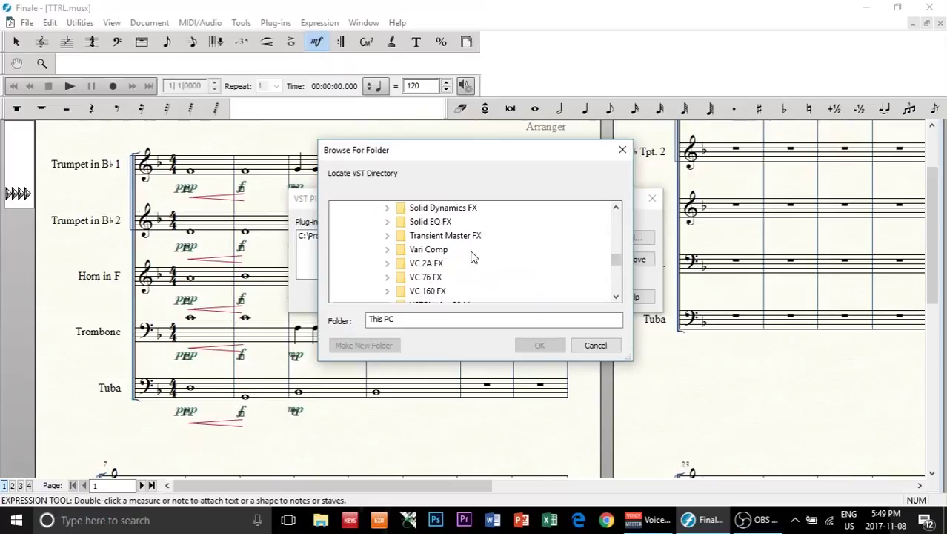
pyautogui.scroll(3, 473, 256)
pyautogui.scroll(-2, 464, 257)
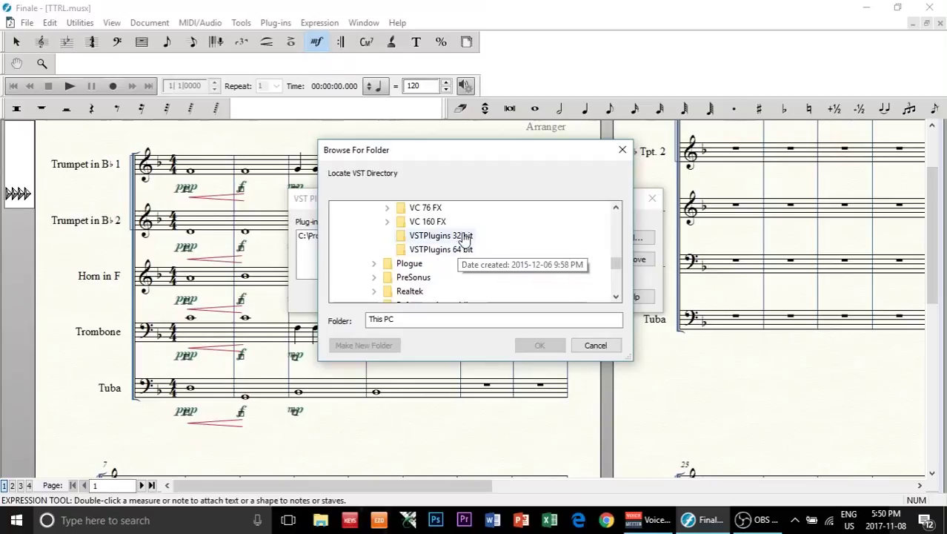
pyautogui.click(595, 345)
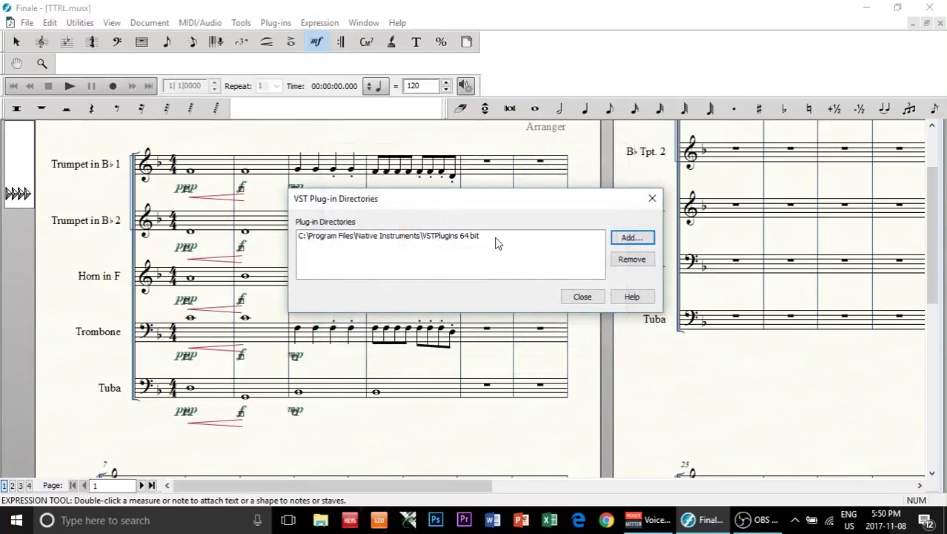
pyautogui.click(582, 296)
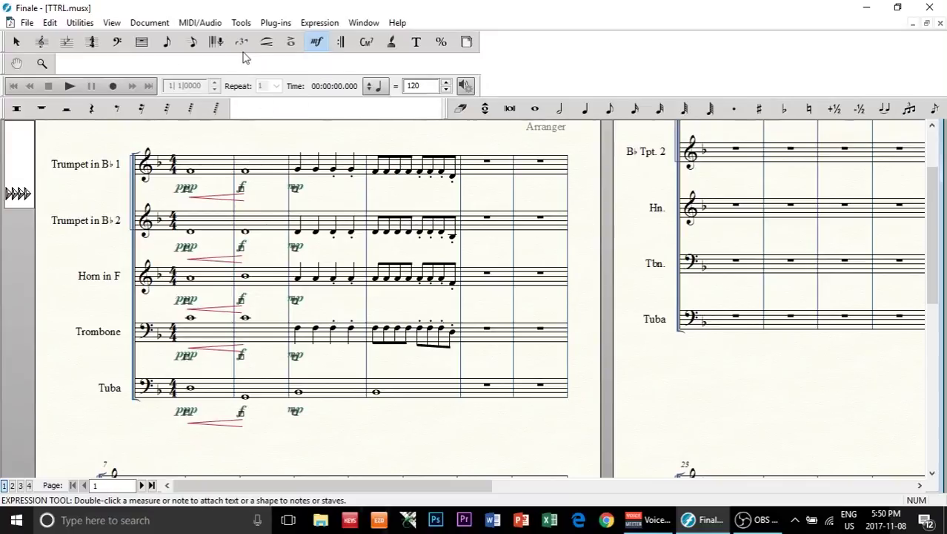
# - In the Score Manager's instrument list, set the playback device of Trumpet in Bb 1 and Trumpet in Bb 2 to Kontakt 5
pyautogui.click(367, 22)
pyautogui.click(389, 39)
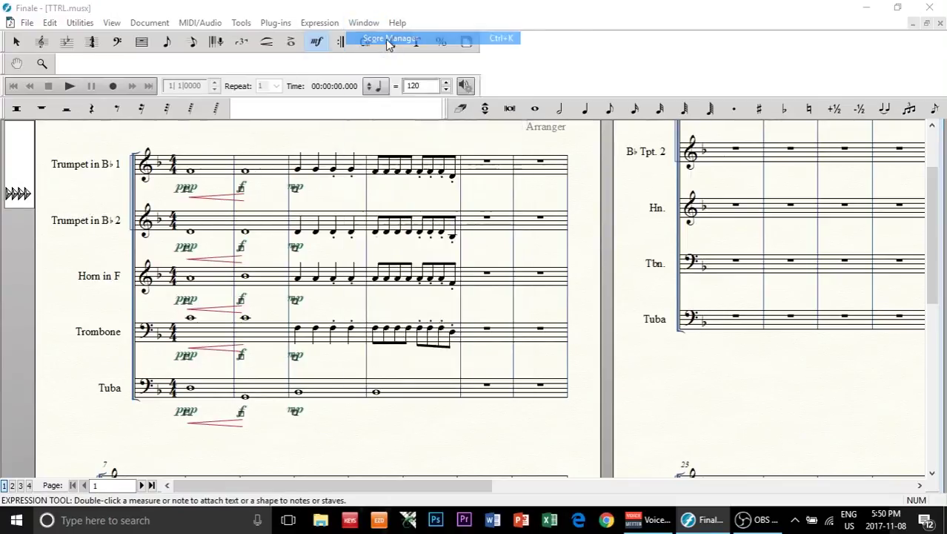
pyautogui.moveTo(266, 80); pyautogui.dragTo(613, 80)
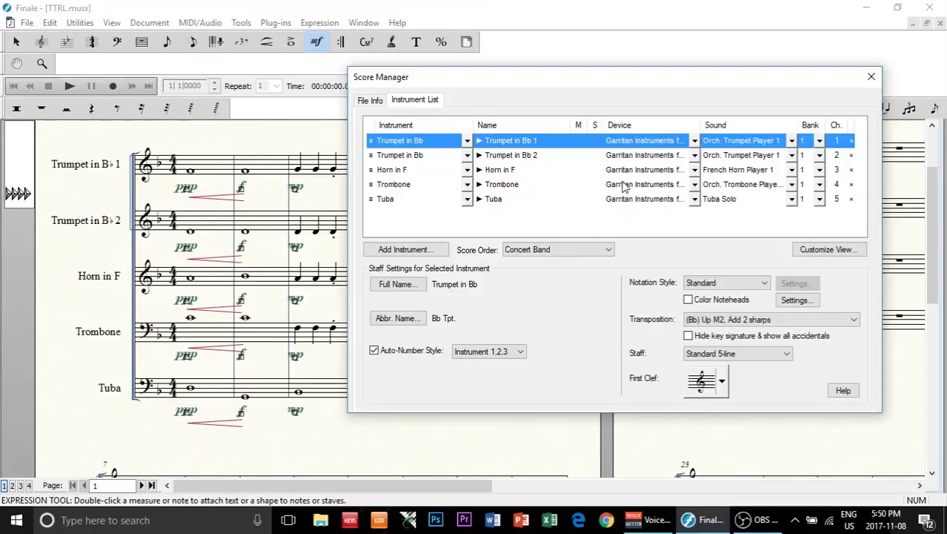
pyautogui.click(695, 141)
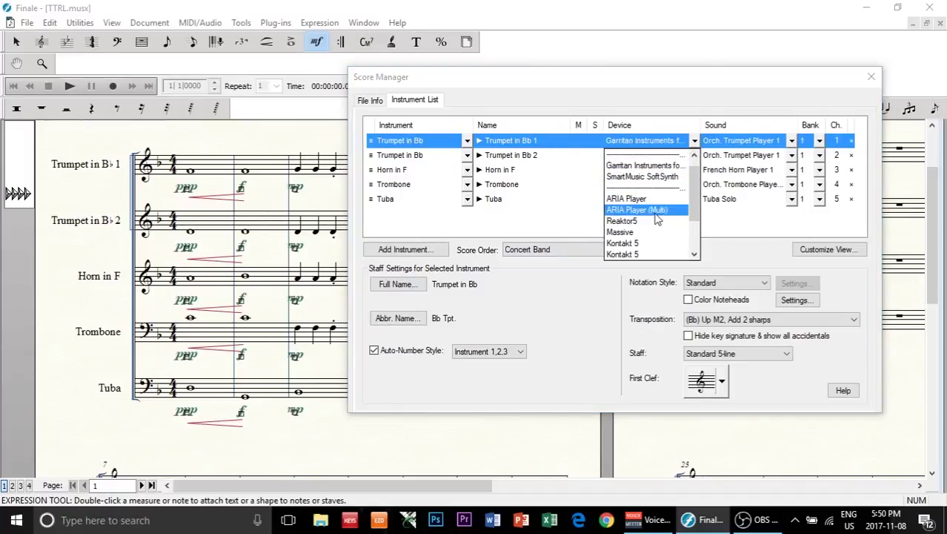
pyautogui.scroll(-1, 646, 254)
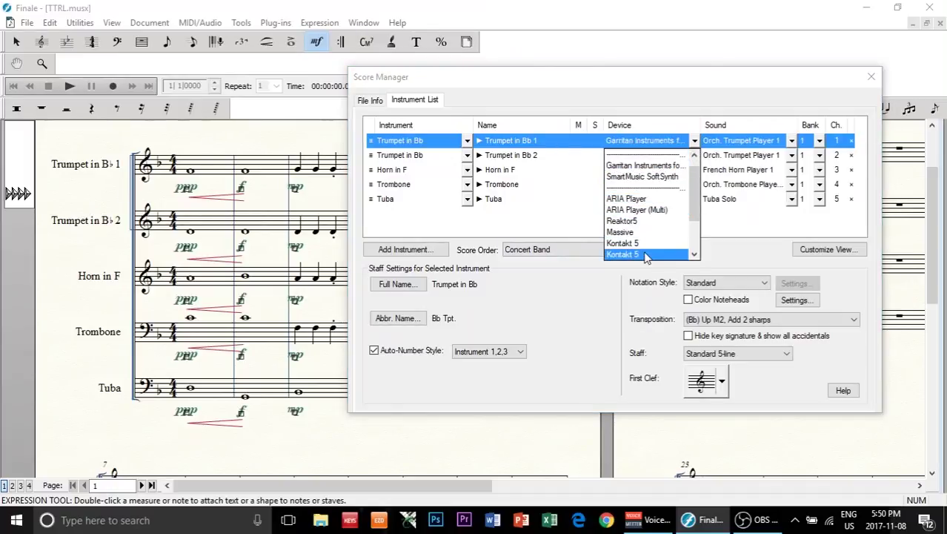
pyautogui.click(647, 254)
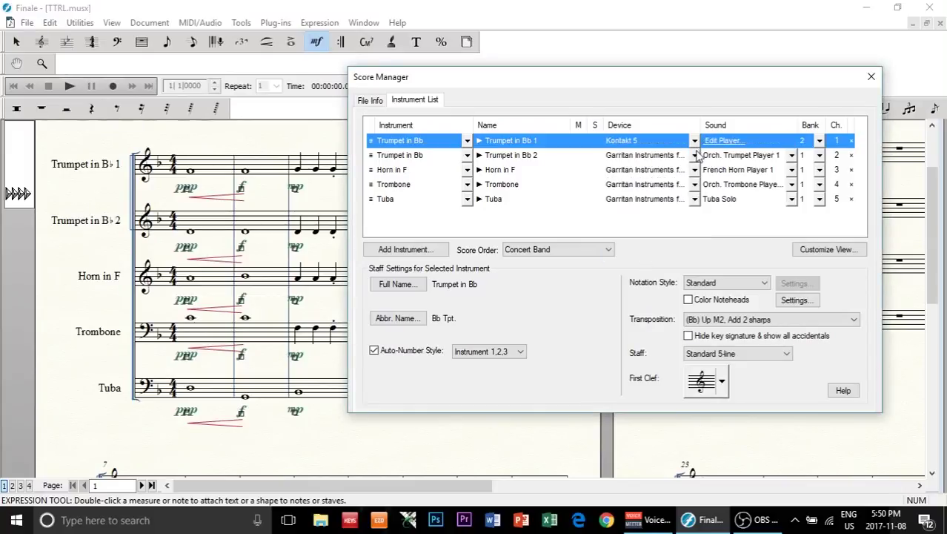
pyautogui.click(695, 155)
pyautogui.click(641, 269)
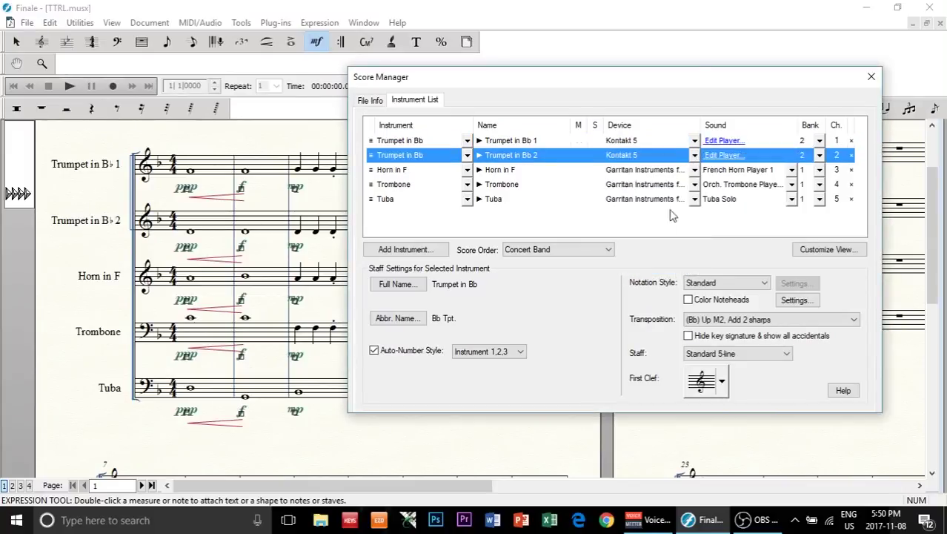
# - Set the playback device of Horn in F, Trombone and Tuba to Kontakt 5
pyautogui.click(694, 170)
pyautogui.click(625, 281)
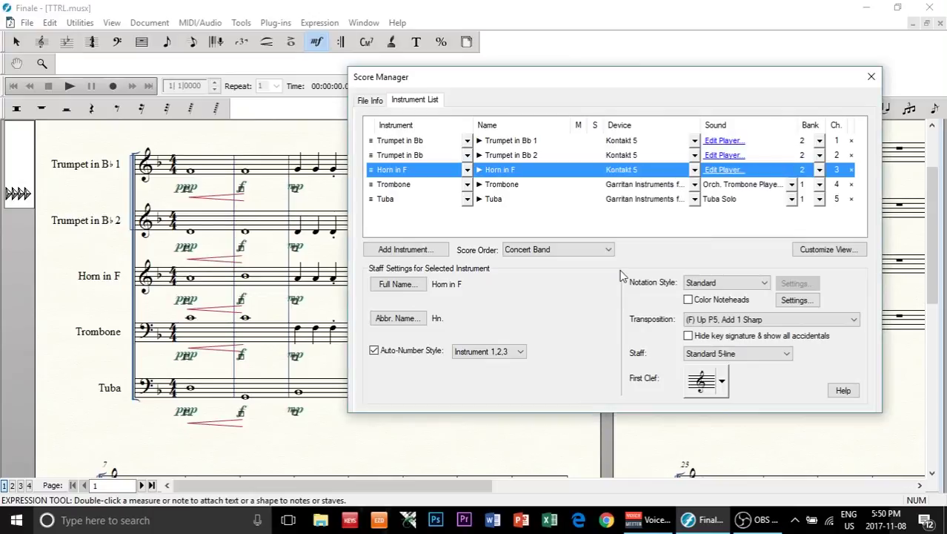
pyautogui.click(694, 185)
pyautogui.click(623, 285)
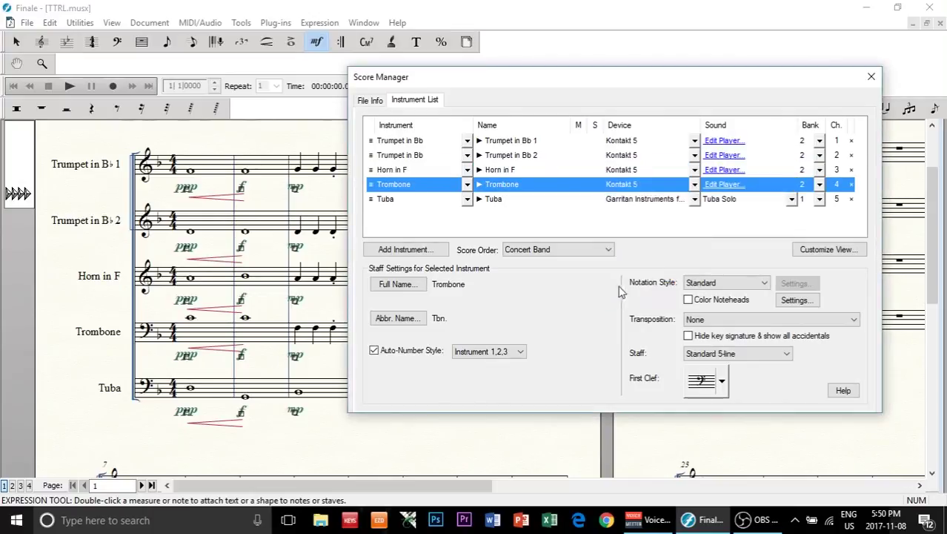
pyautogui.click(695, 199)
pyautogui.scroll(-1, 645, 263)
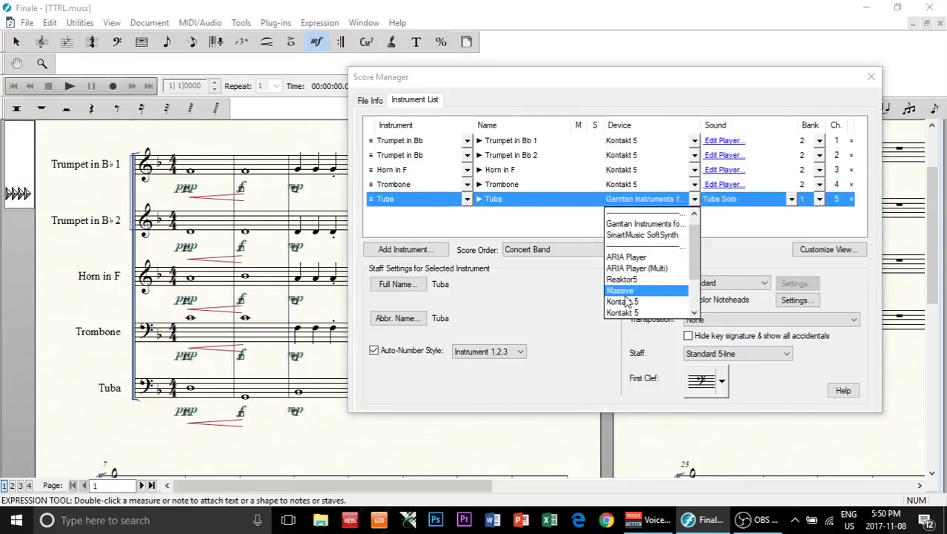
pyautogui.click(634, 302)
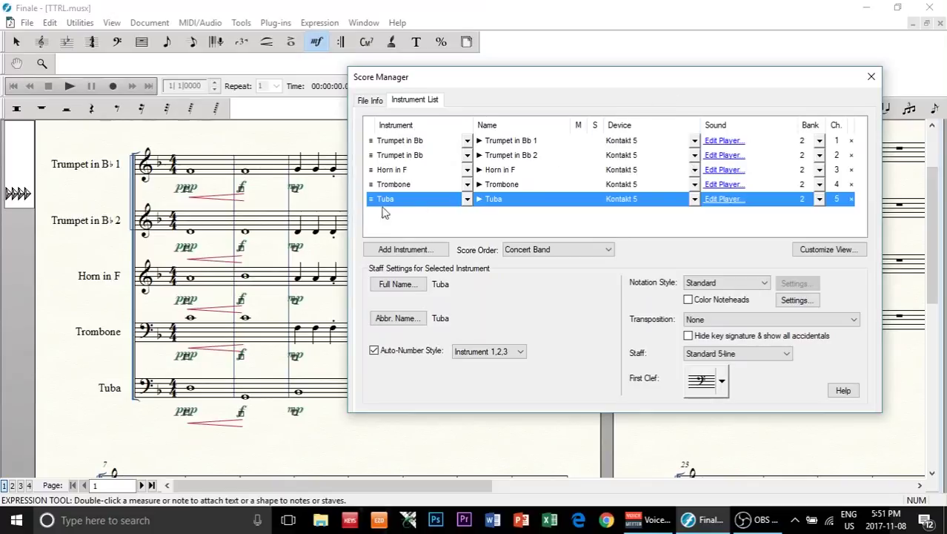
# - Open the Kontakt player for Trumpet in Bb 1 from the instrument list and place its window beside the score's opening measures
pyautogui.click(723, 143)
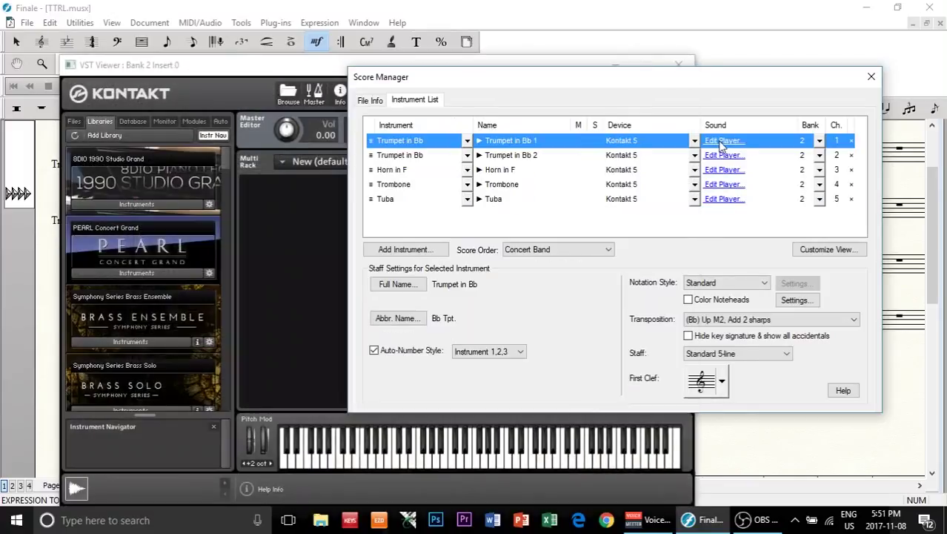
pyautogui.moveTo(784, 85); pyautogui.dragTo(860, 96)
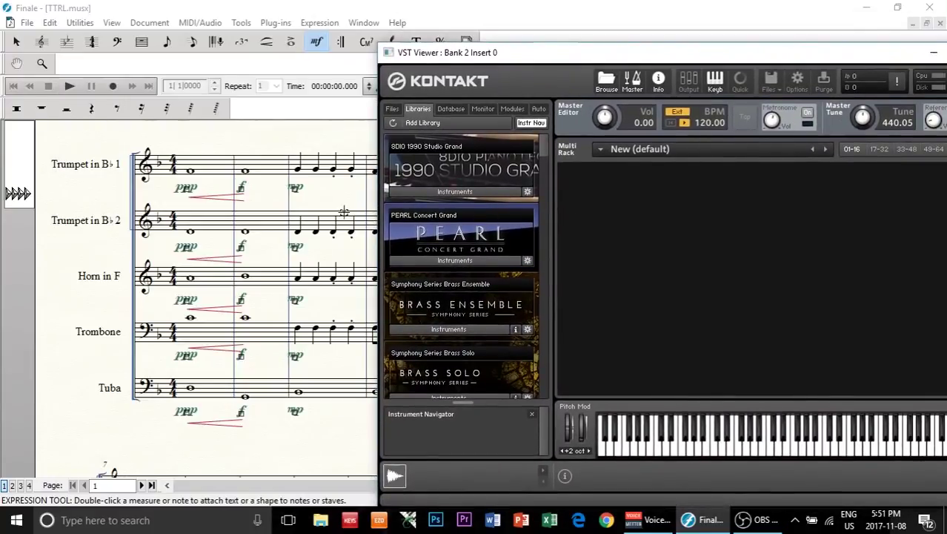
pyautogui.scroll(-1, 489, 214)
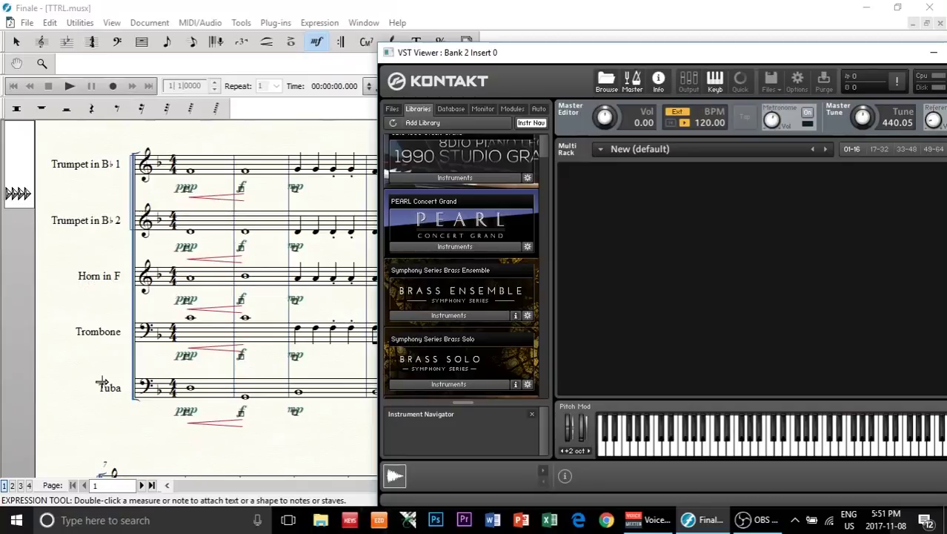
# - Load Trumpets.nki from the 1 Trumpets folder of Symphony Series Brass Ensemble into the rack and collapse its panel
pyautogui.click(444, 315)
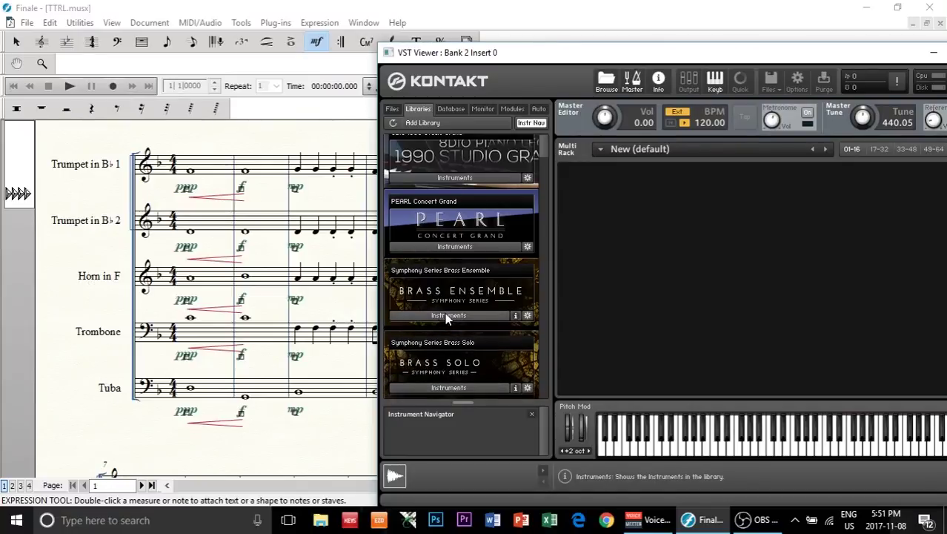
pyautogui.scroll(-1, 455, 257)
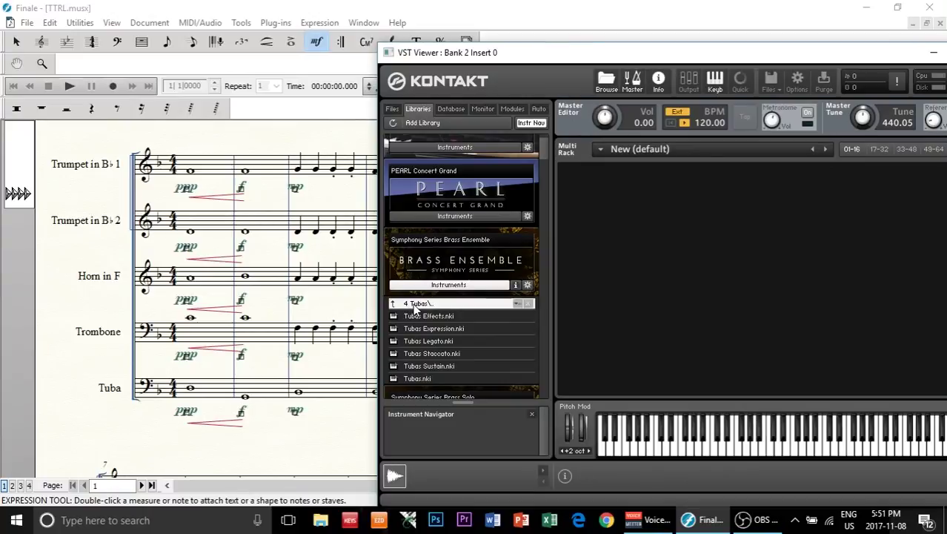
pyautogui.click(412, 303)
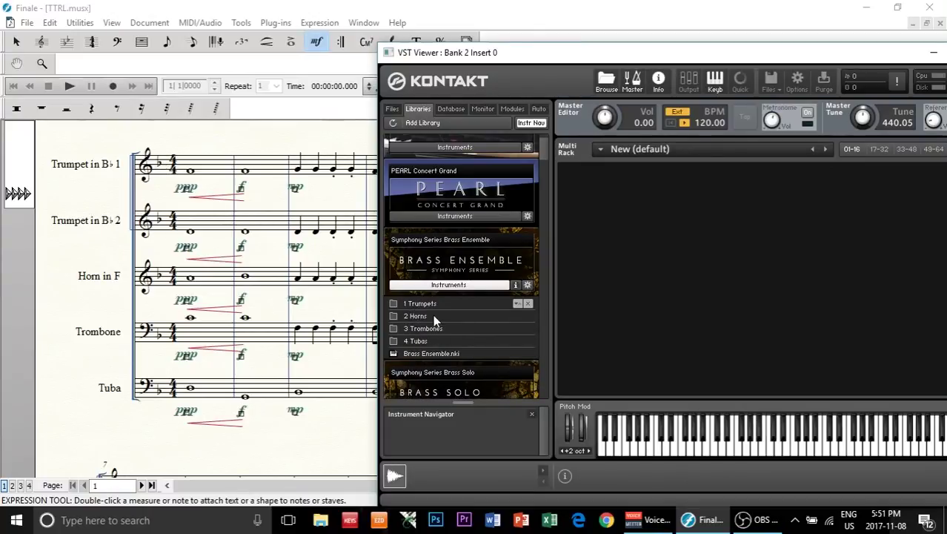
pyautogui.click(435, 303)
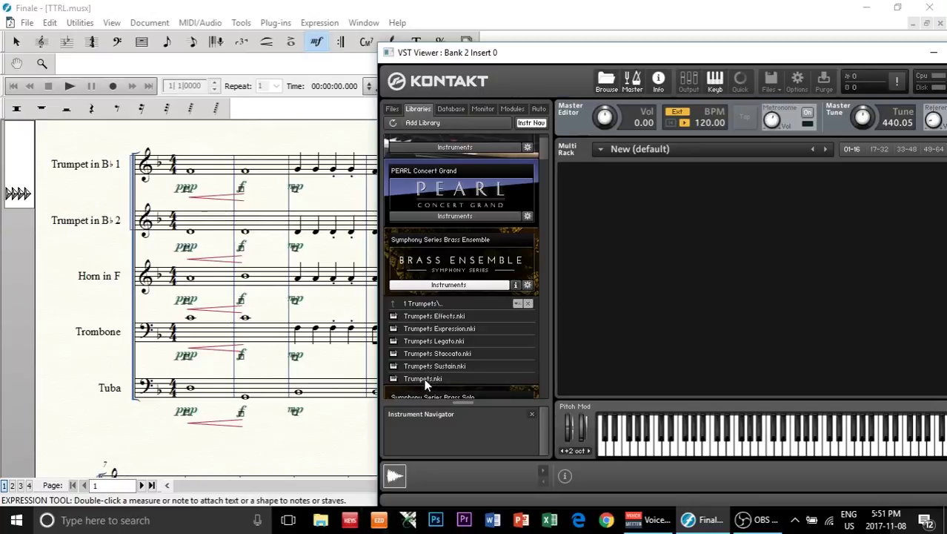
pyautogui.doubleClick(421, 379)
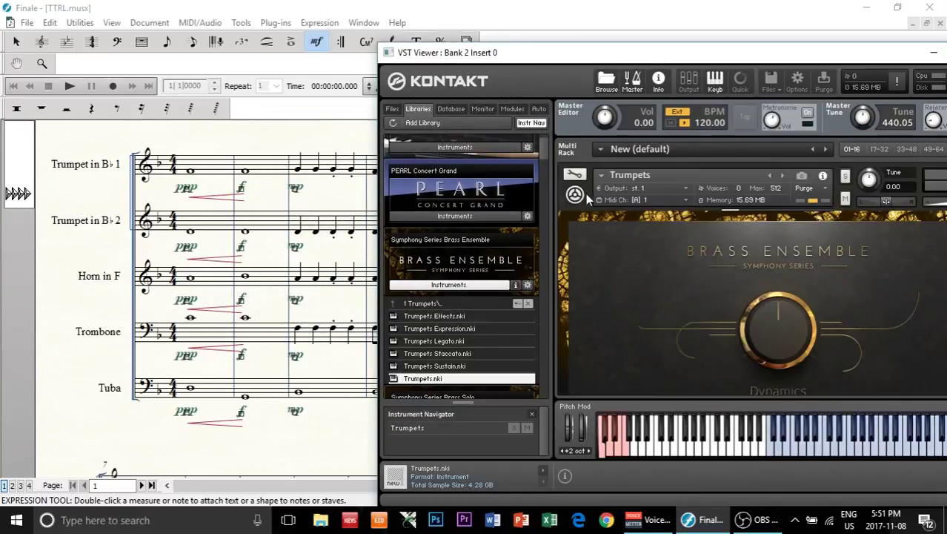
pyautogui.click(575, 196)
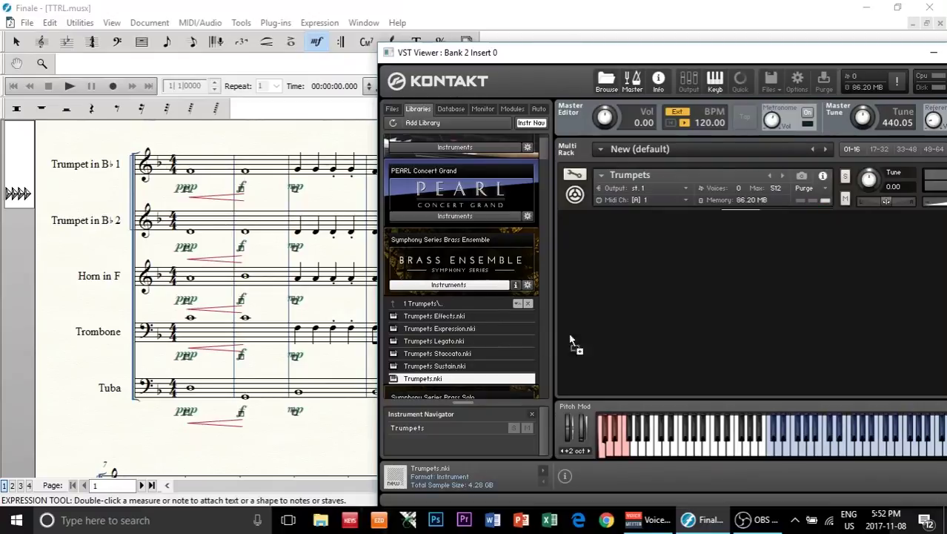
# - Add a second Trumpets.nki instance below the first one in the rack and collapse its panel
pyautogui.moveTo(621, 258); pyautogui.dragTo(620, 257)
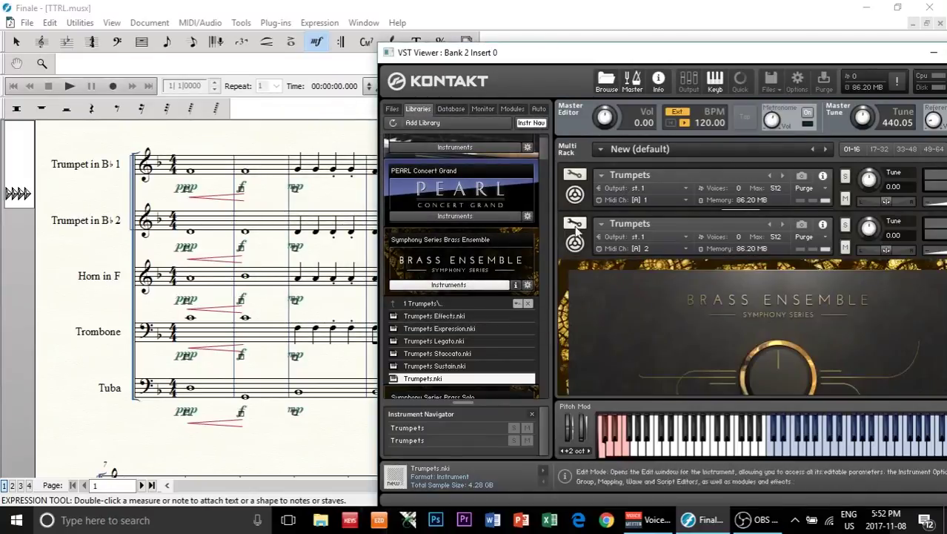
pyautogui.click(576, 223)
pyautogui.click(578, 222)
pyautogui.click(579, 222)
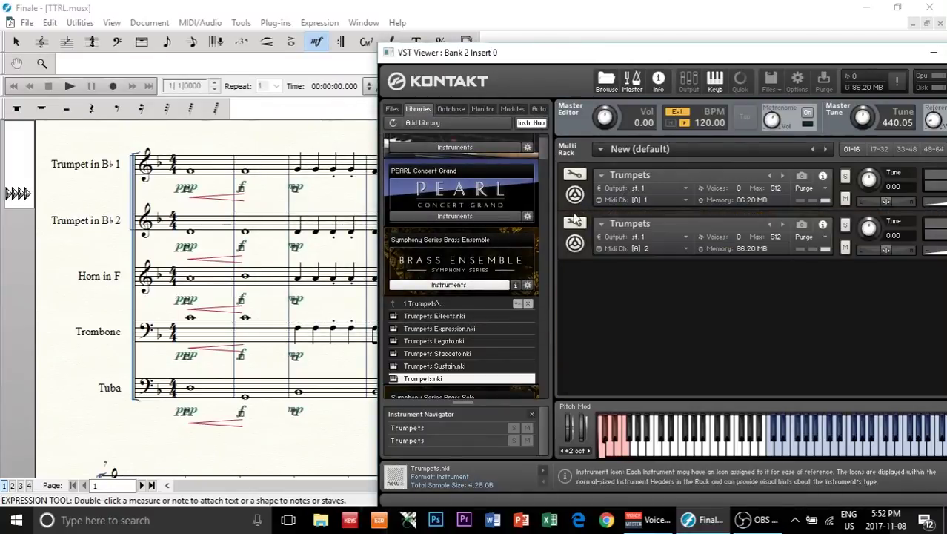
# - Load Horns.nki from the 2 Horns folder below the trumpets in the rack and collapse its panel
pyautogui.click(417, 303)
pyautogui.click(417, 304)
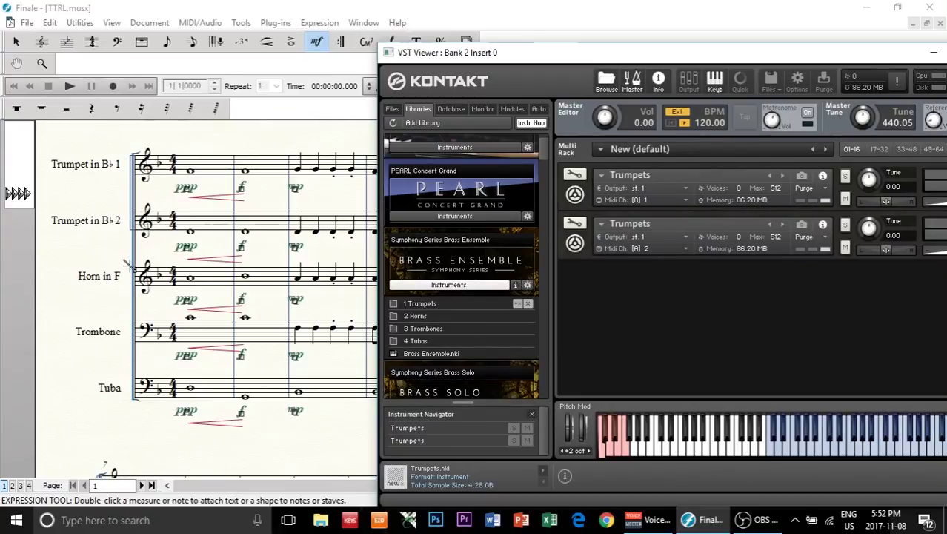
pyautogui.doubleClick(418, 314)
pyautogui.click(415, 379)
pyautogui.moveTo(413, 379); pyautogui.dragTo(634, 307)
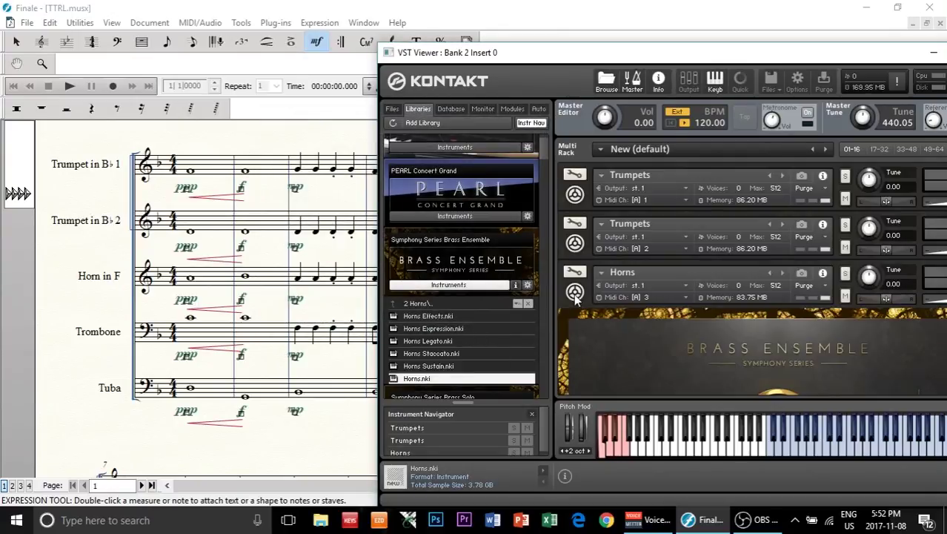
pyautogui.click(574, 293)
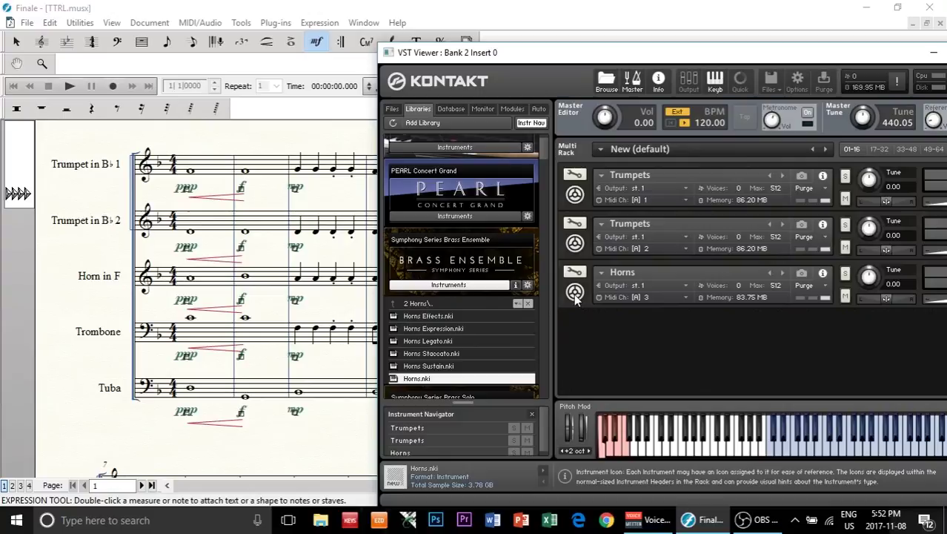
# - Load Trombones.nki from the 3 Trombones folder into the rack below the horns
pyautogui.click(415, 301)
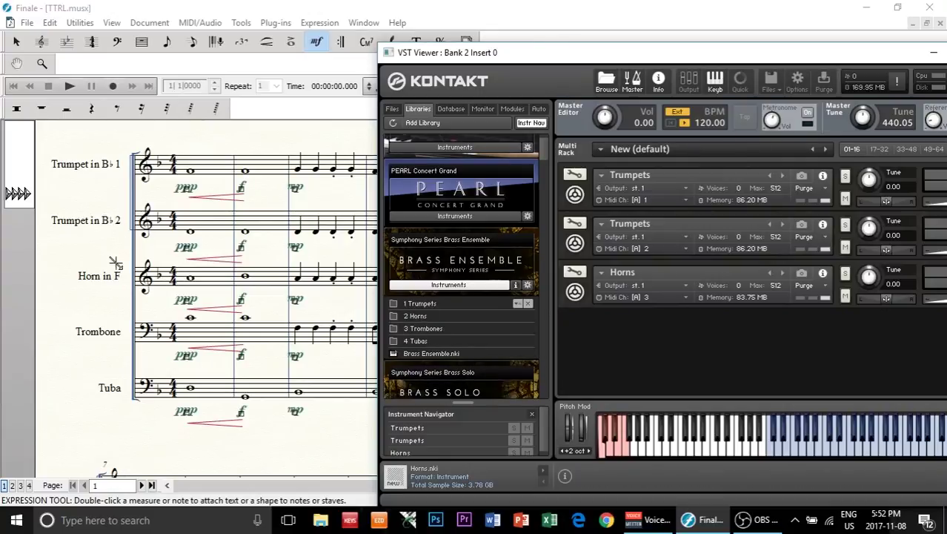
pyautogui.doubleClick(416, 328)
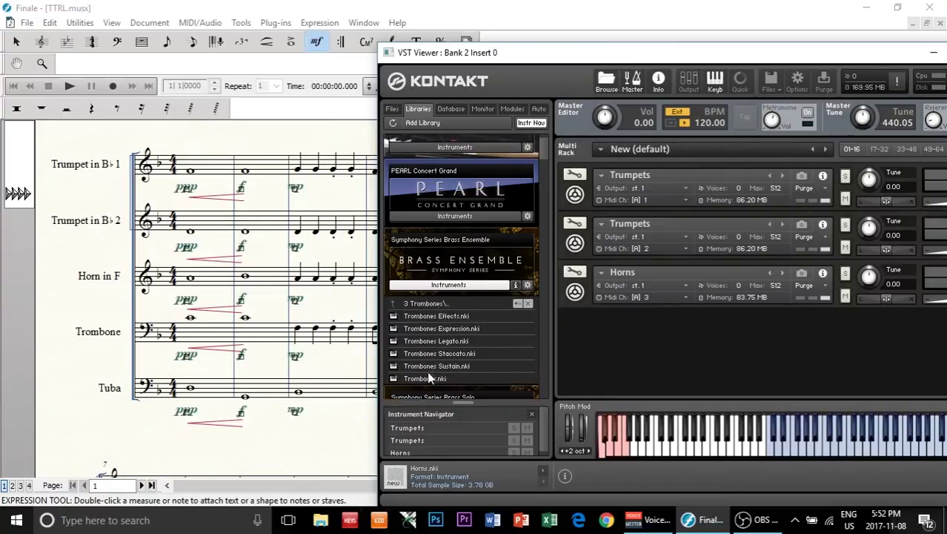
pyautogui.doubleClick(461, 377)
pyautogui.moveTo(616, 324); pyautogui.dragTo(615, 325)
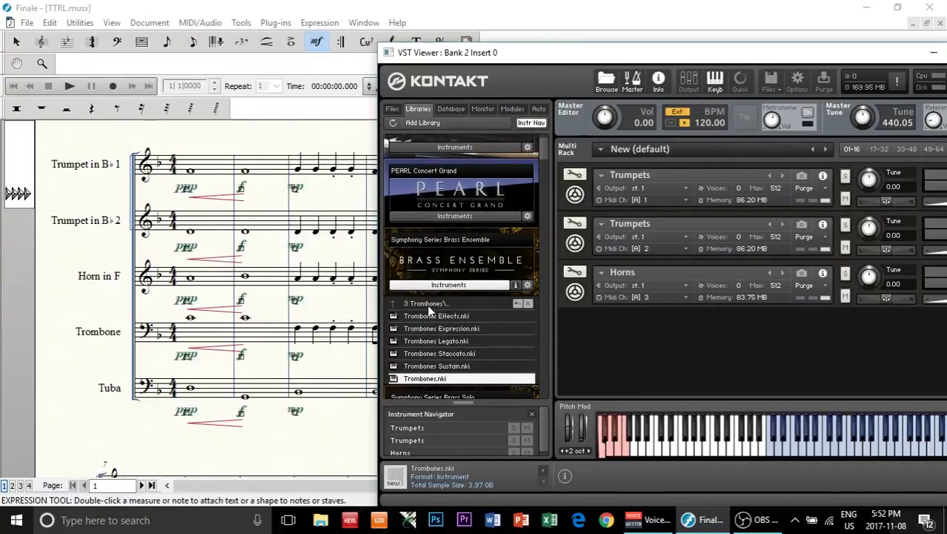
# - Return to the Brass Ensemble folders and load Tubas.nki from 4 Tubas as the last instrument in the rack
pyautogui.doubleClick(418, 303)
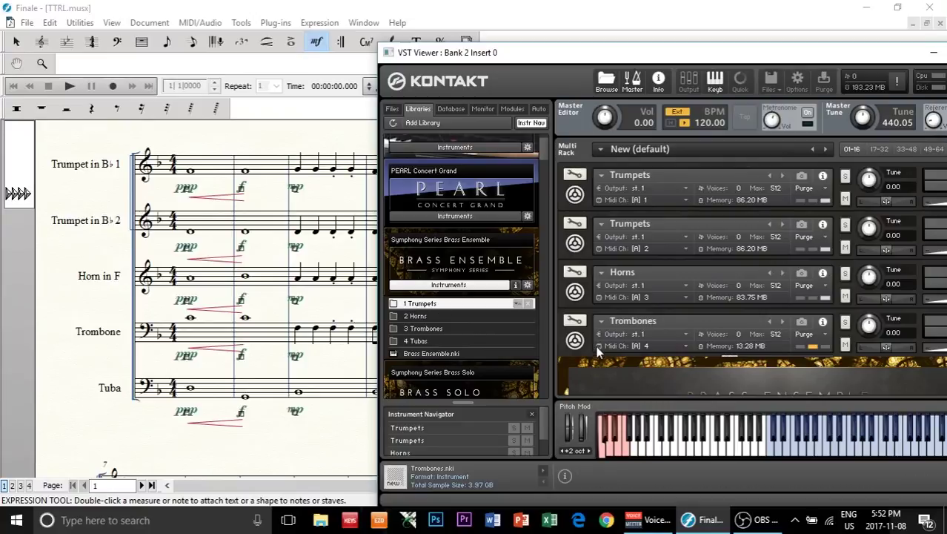
pyautogui.doubleClick(415, 342)
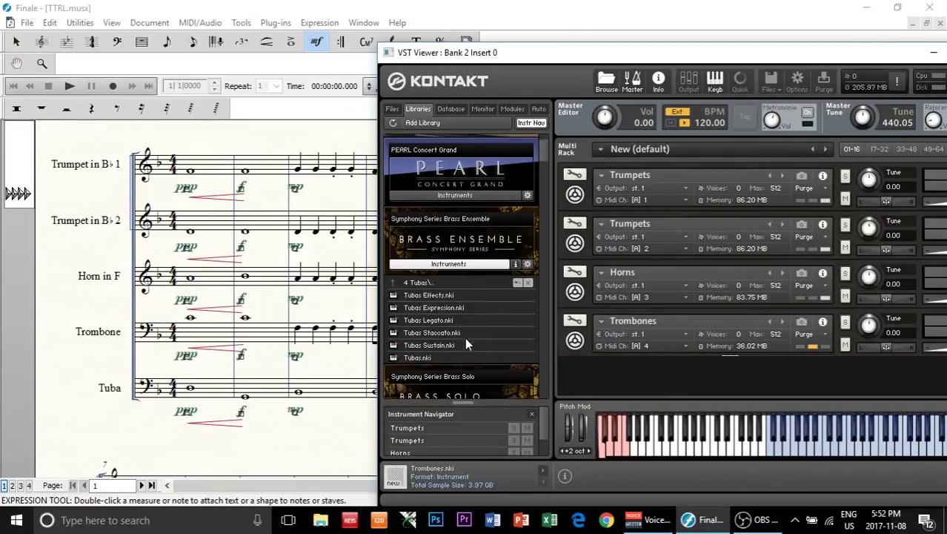
pyautogui.doubleClick(413, 359)
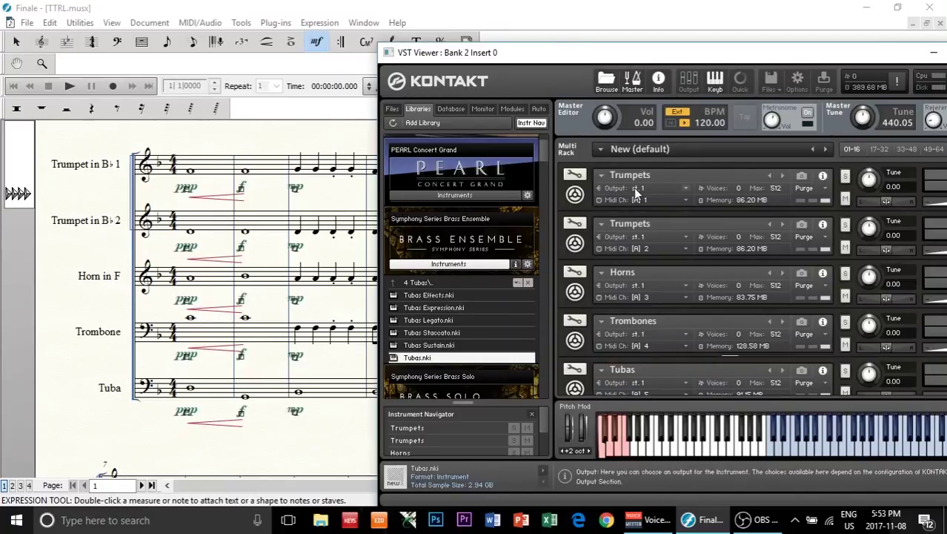
pyautogui.scroll(-1, 716, 230)
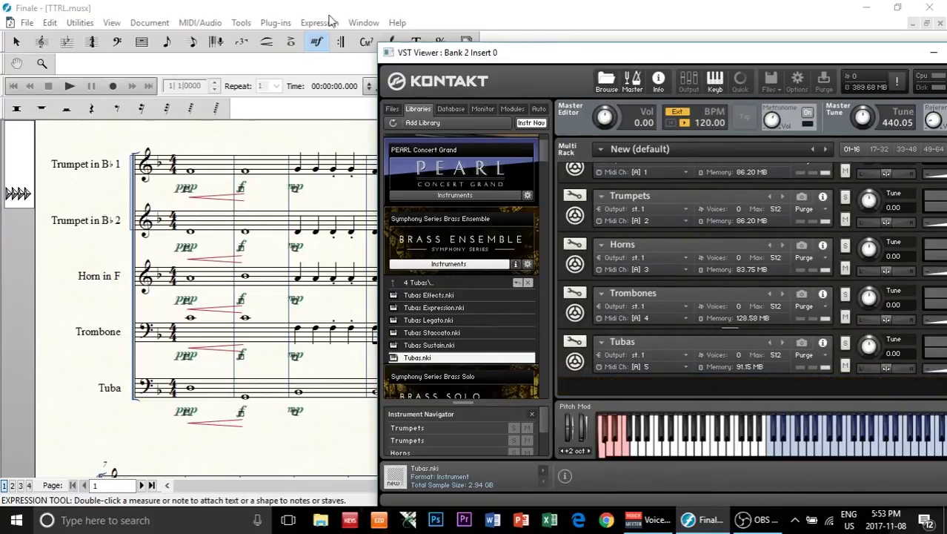
# - Arrange the Score Manager and the Kontakt window side by side so their channel assignments can be compared
pyautogui.click(363, 22)
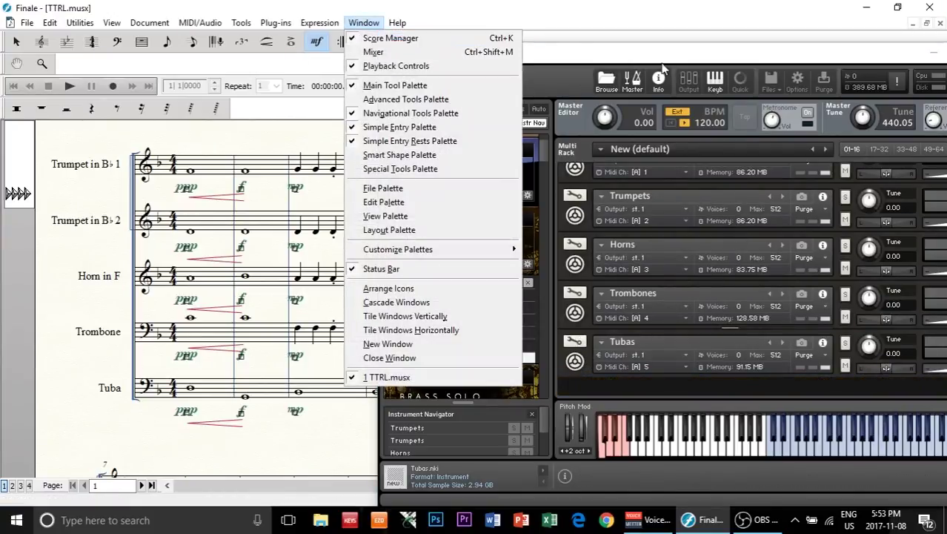
pyautogui.click(583, 61)
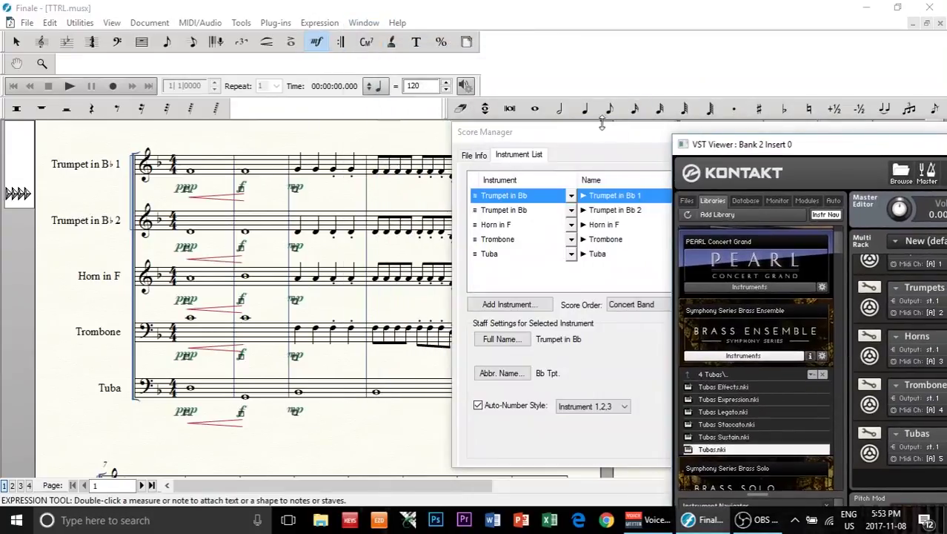
pyautogui.moveTo(602, 127); pyautogui.dragTo(94, 78)
pyautogui.moveTo(745, 154); pyautogui.dragTo(570, 29)
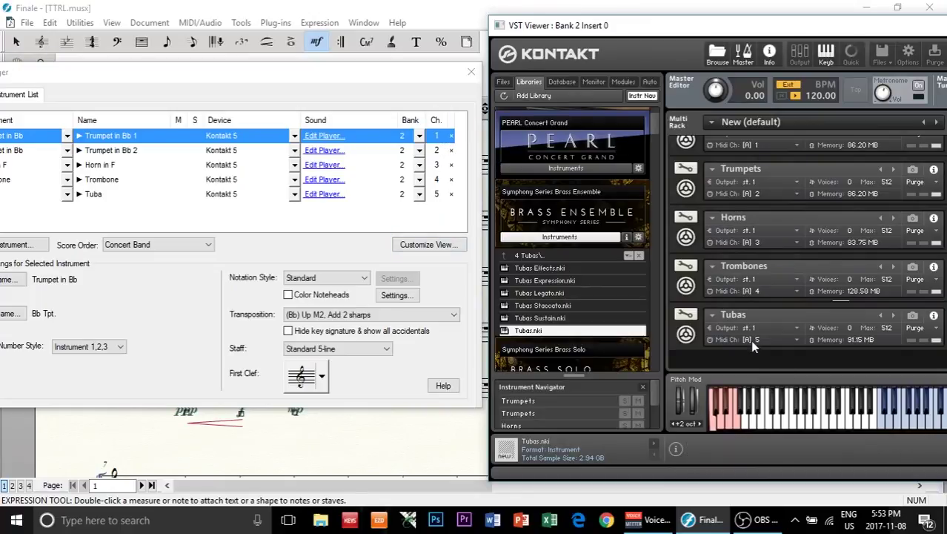
# - Assign the first Trumpets instrument to Port A, MIDI channel 1, and compare the rack's channels with those in the Score Manager
pyautogui.scroll(1, 753, 213)
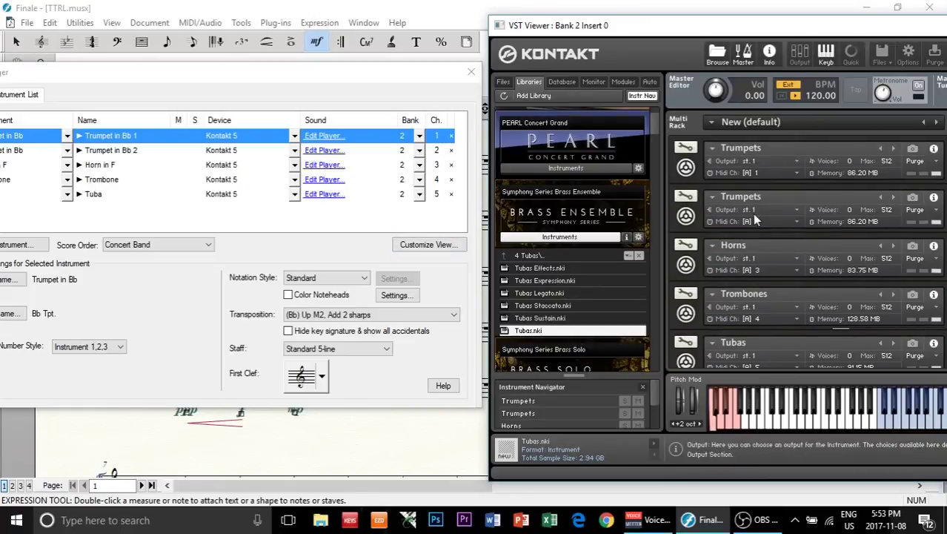
pyautogui.click(798, 173)
pyautogui.moveTo(778, 199)
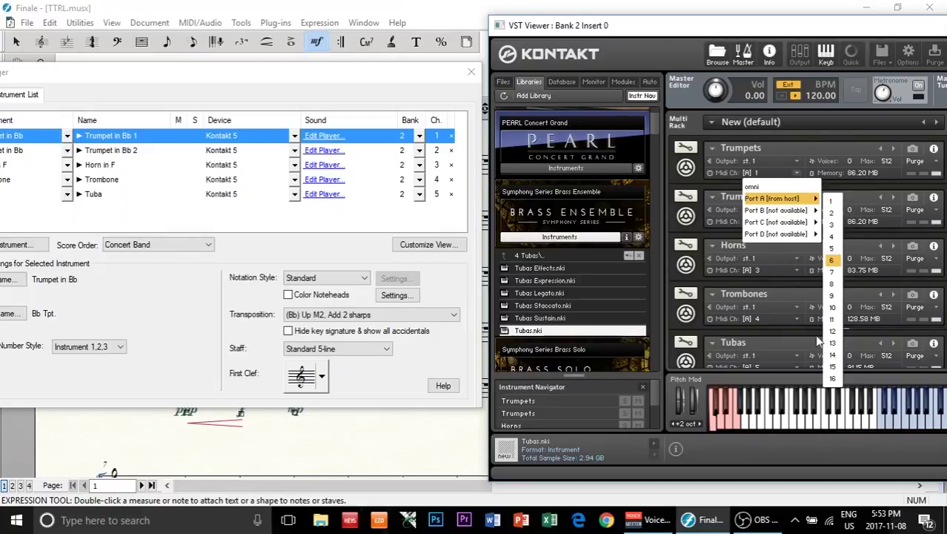
pyautogui.click(836, 200)
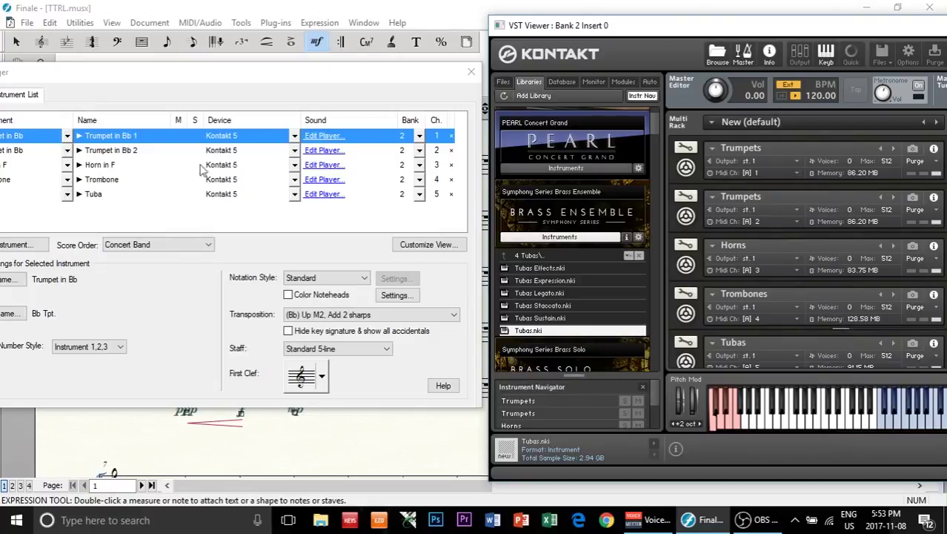
pyautogui.moveTo(135, 88); pyautogui.dragTo(168, 82)
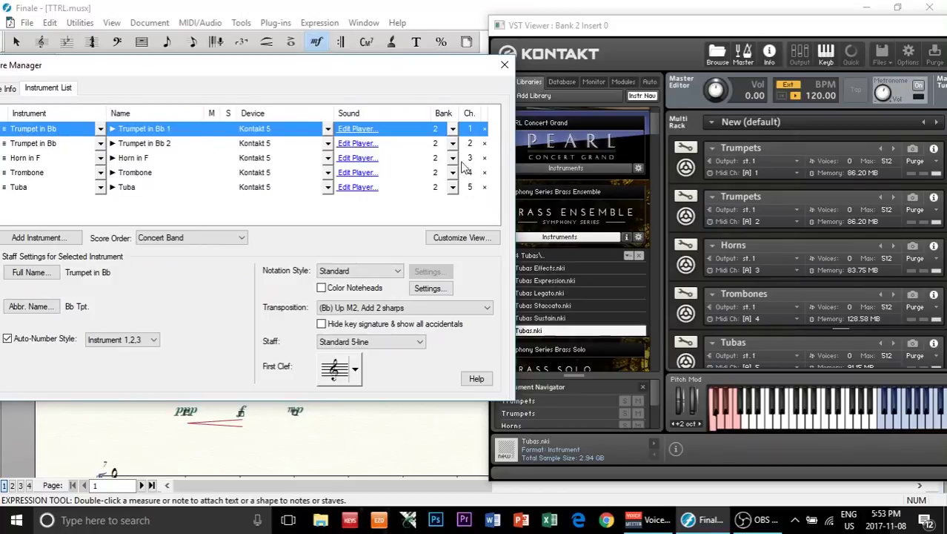
pyautogui.click(799, 175)
pyautogui.moveTo(778, 198)
pyautogui.click(832, 200)
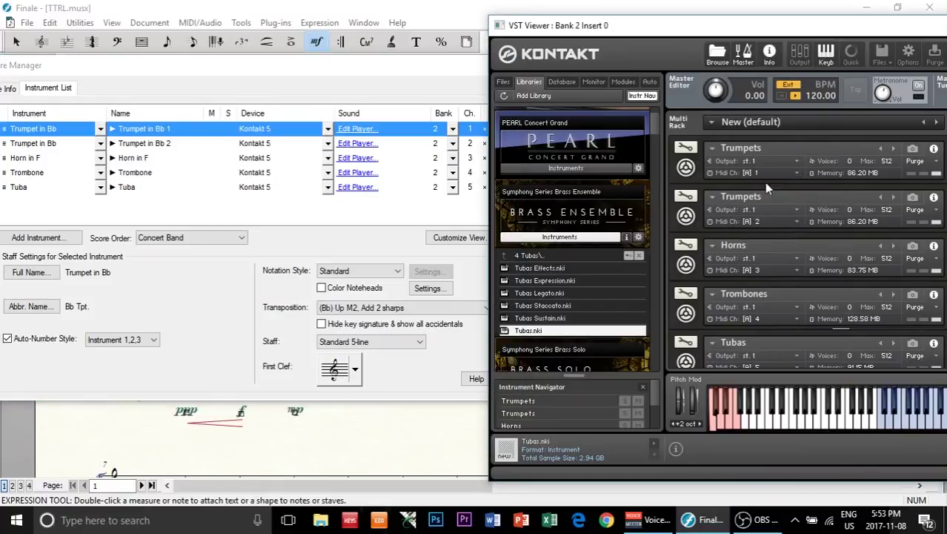
pyautogui.scroll(-1, 801, 232)
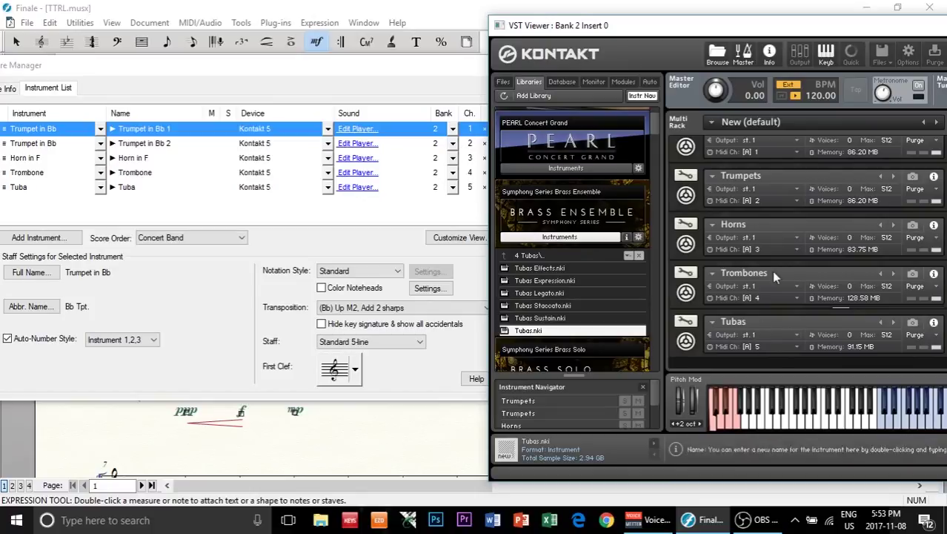
# - Move the Score Manager and Kontakt windows to uncover the score's opening, play the score through the loaded instruments and stop playback
pyautogui.moveTo(395, 66); pyautogui.dragTo(407, 450)
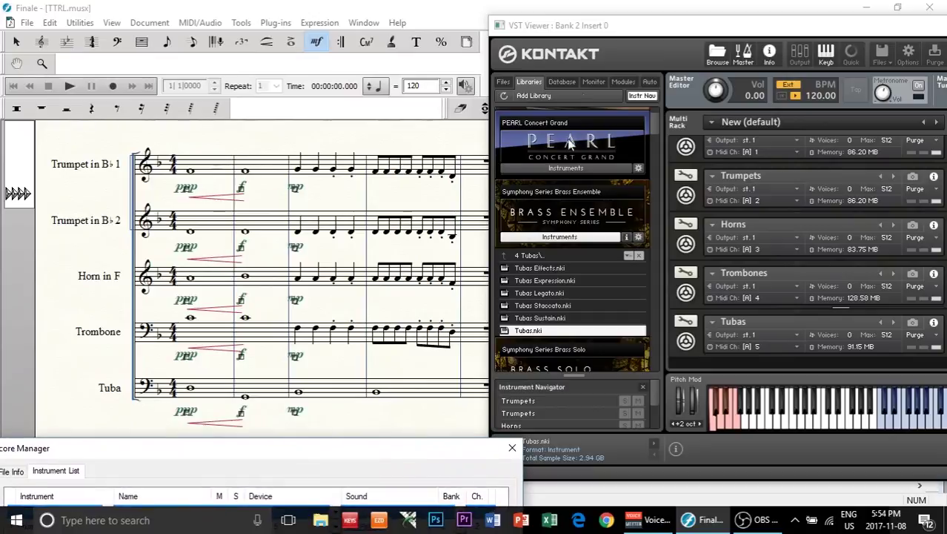
pyautogui.moveTo(593, 27); pyautogui.dragTo(510, 15)
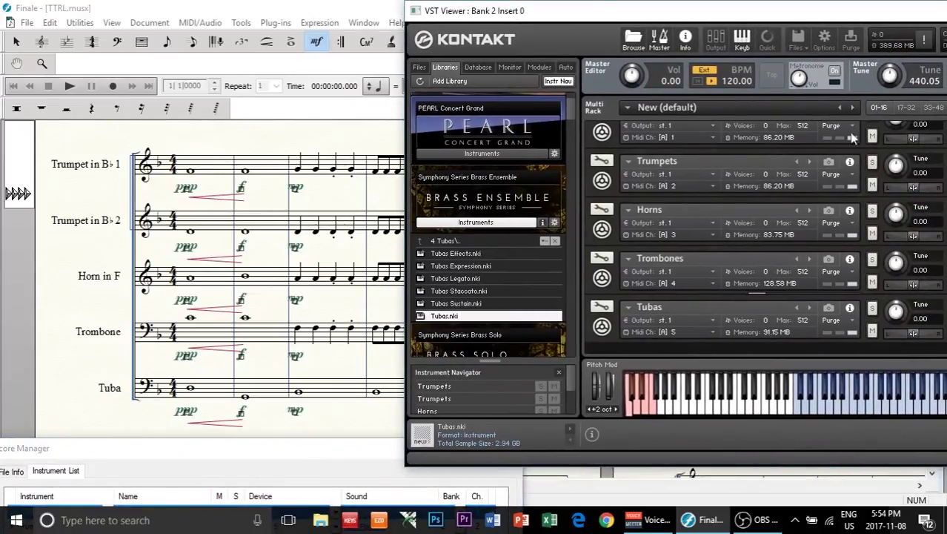
pyautogui.moveTo(729, 13); pyautogui.dragTo(635, 19)
pyautogui.scroll(1, 751, 195)
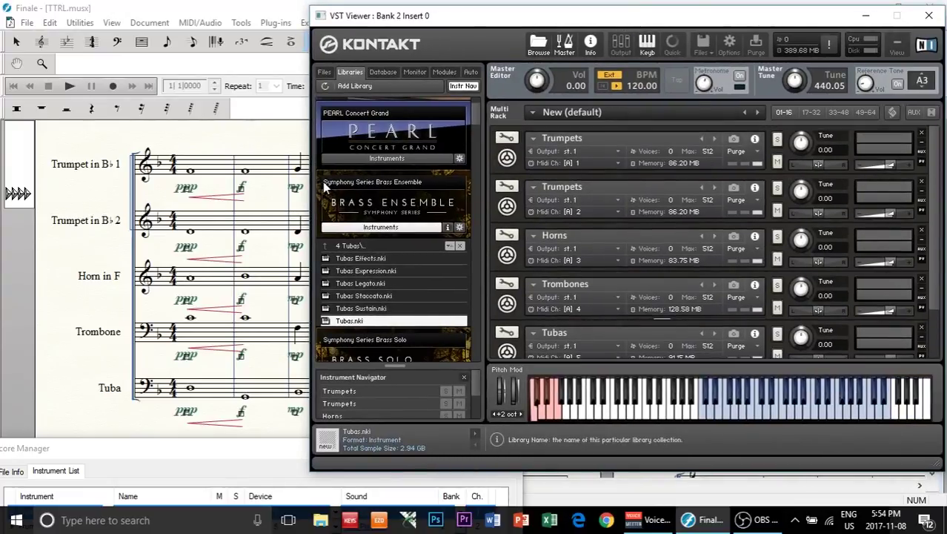
pyautogui.click(70, 86)
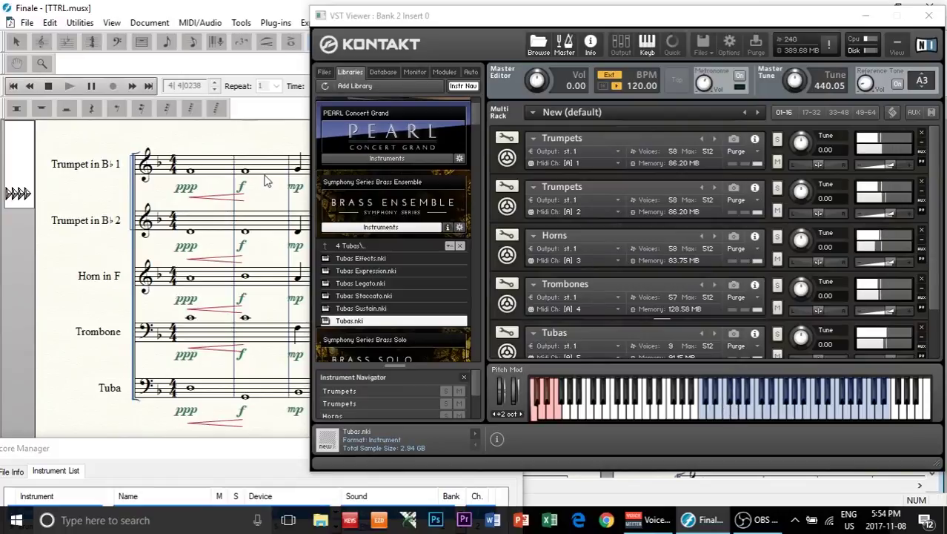
pyautogui.click(50, 86)
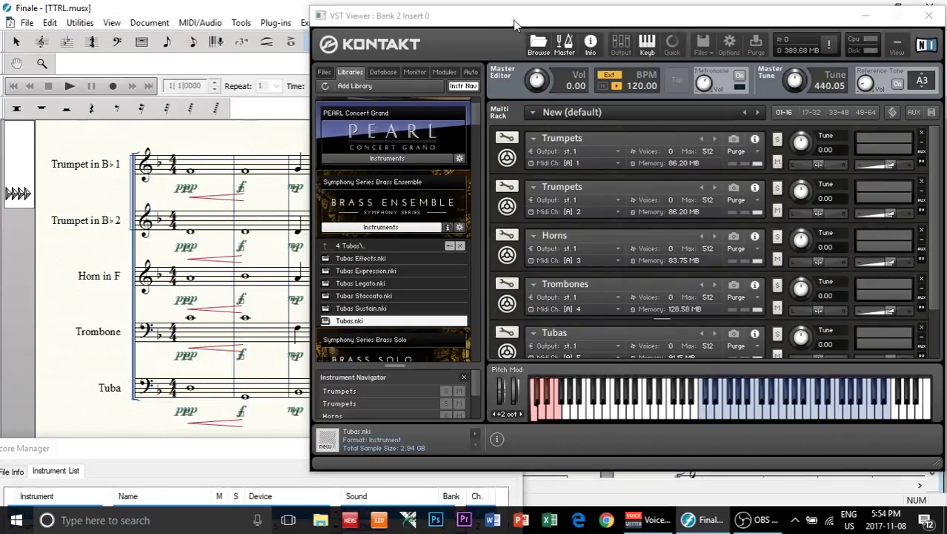
# - Transpose the first four measures of both trumpet parts up diatonically by an octave, then play the score and stop playback
pyautogui.moveTo(515, 19); pyautogui.dragTo(738, 45)
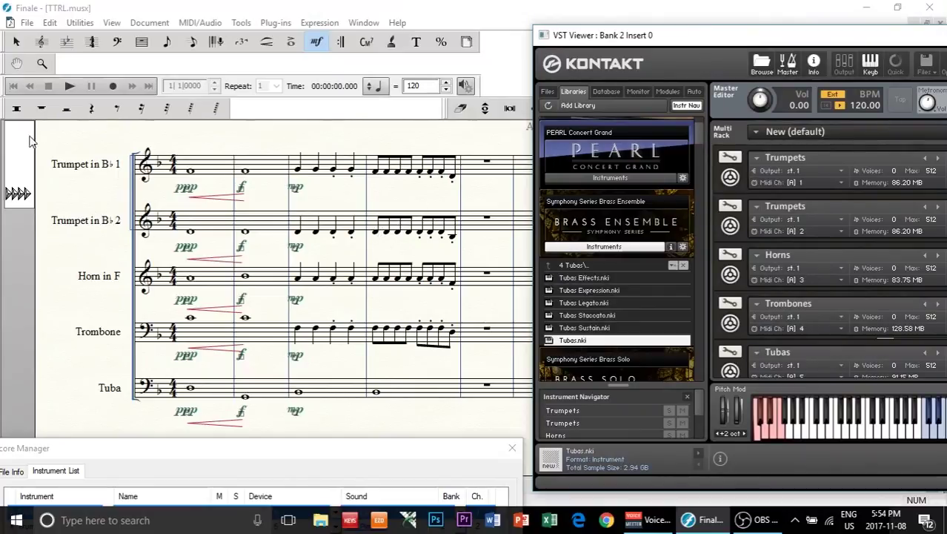
pyautogui.click(16, 42)
pyautogui.click(215, 175)
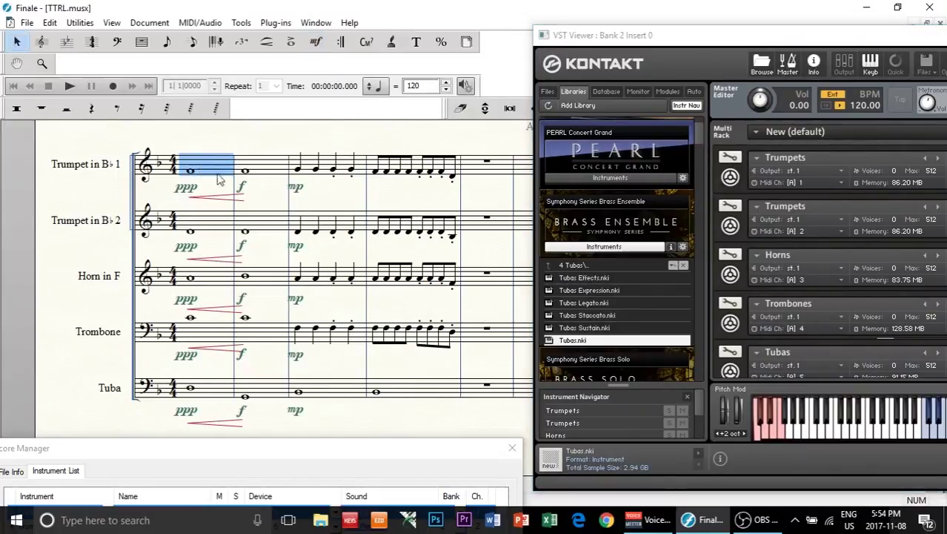
pyautogui.keyDown('shift'); pyautogui.click(437, 225); pyautogui.keyUp('shift')
pyautogui.rightClick(443, 230)
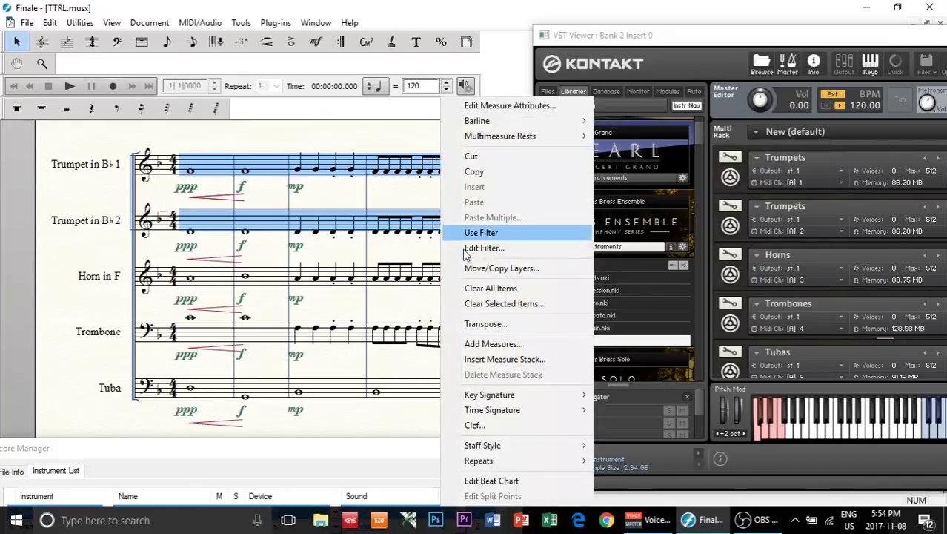
pyautogui.click(506, 323)
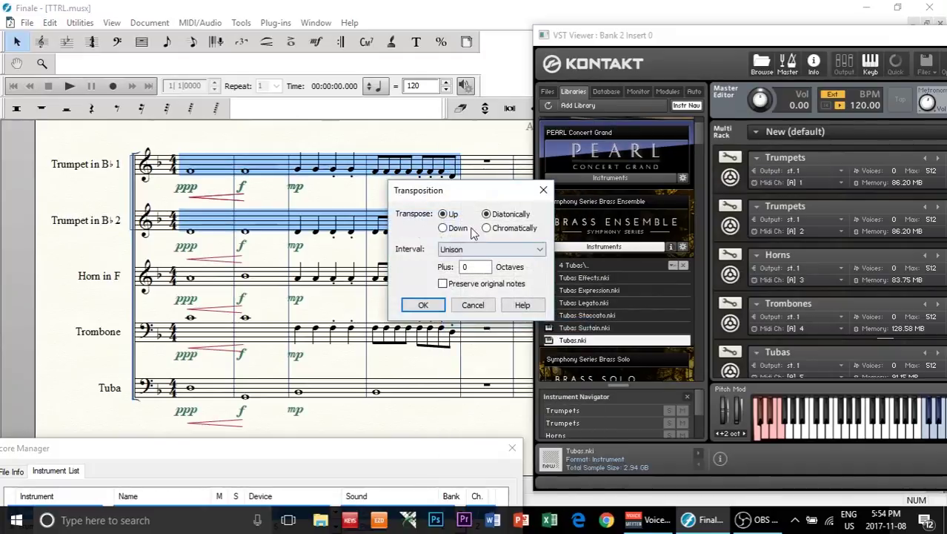
pyautogui.click(465, 249)
pyautogui.click(455, 326)
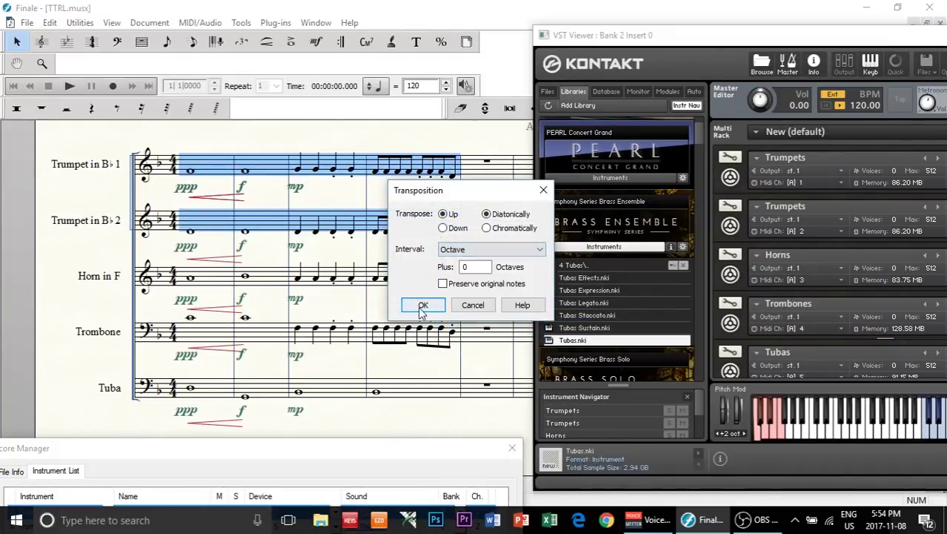
pyautogui.click(422, 304)
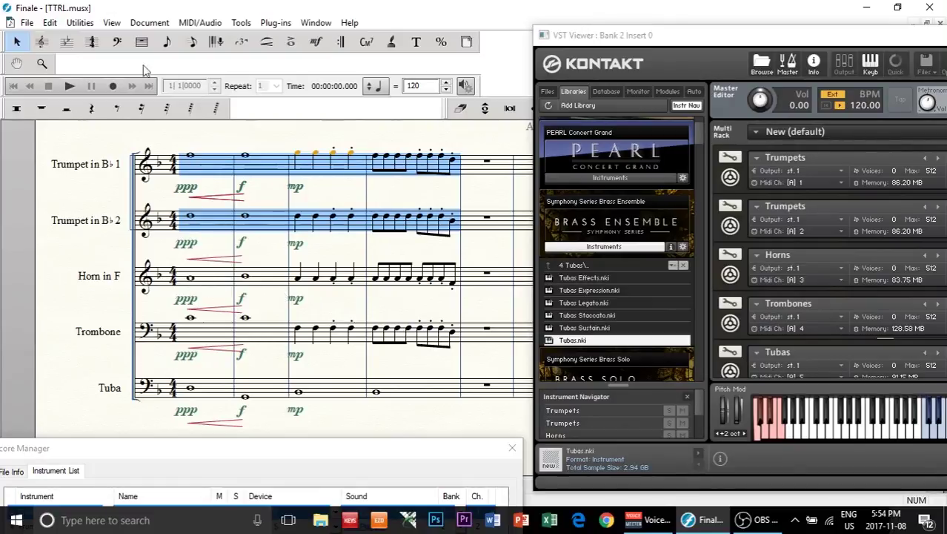
pyautogui.click(70, 86)
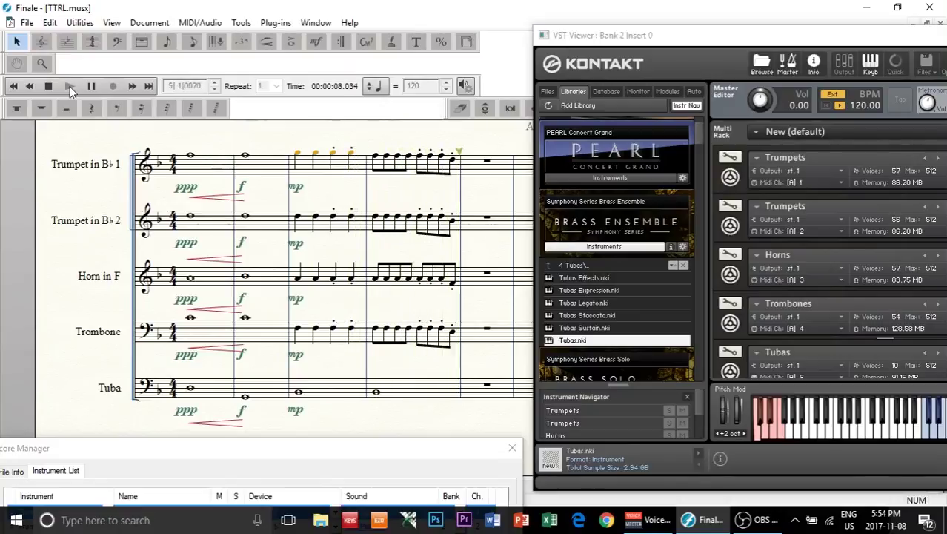
pyautogui.click(47, 86)
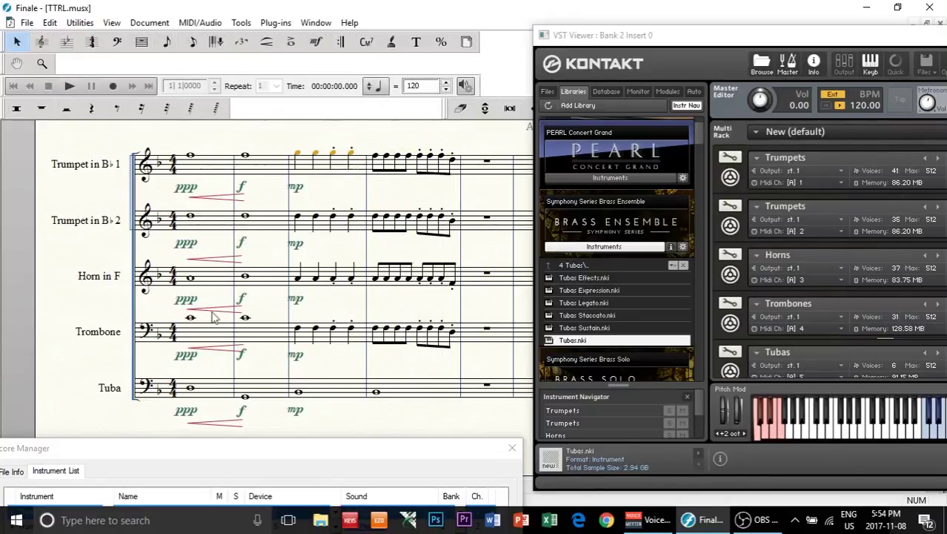
# - Transpose the first four measures of the Horn in F part up an octave, then play the score and stop playback
pyautogui.moveTo(200, 284); pyautogui.dragTo(438, 279)
pyautogui.rightClick(423, 285)
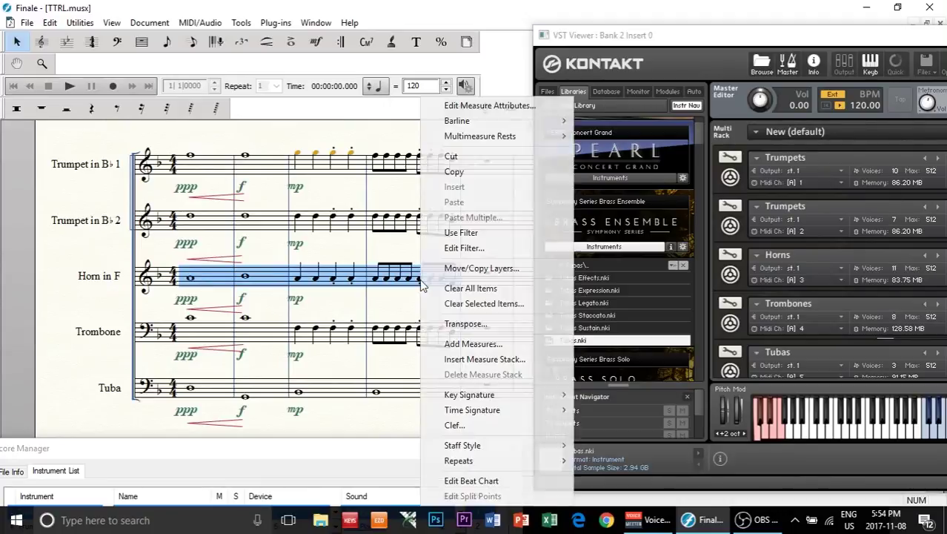
pyautogui.click(482, 322)
pyautogui.click(422, 306)
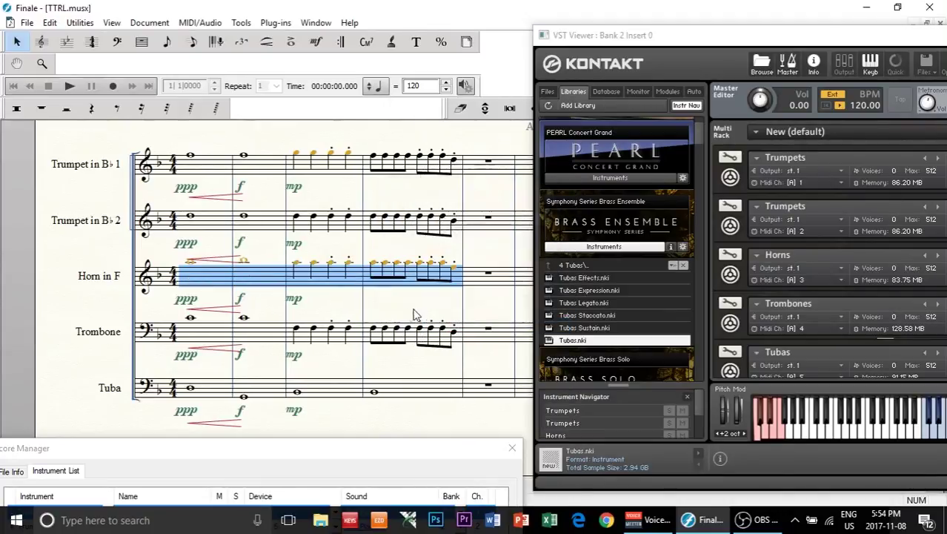
pyautogui.click(70, 86)
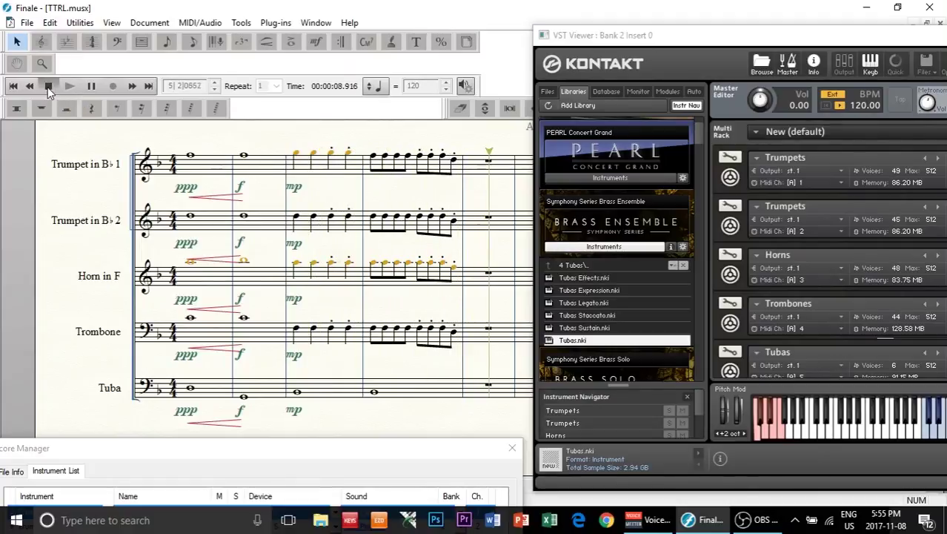
pyautogui.click(49, 88)
# - Open the first Trumpets instrument's interface beside the score and play the score while watching its Dynamics knob, then stop playback
pyautogui.moveTo(736, 43); pyautogui.dragTo(717, 46)
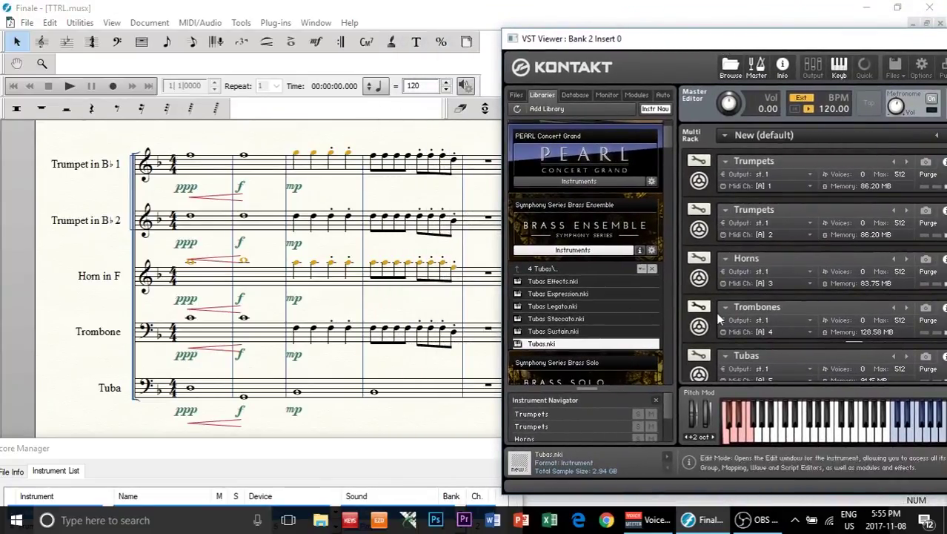
pyautogui.moveTo(734, 47); pyautogui.dragTo(688, 43)
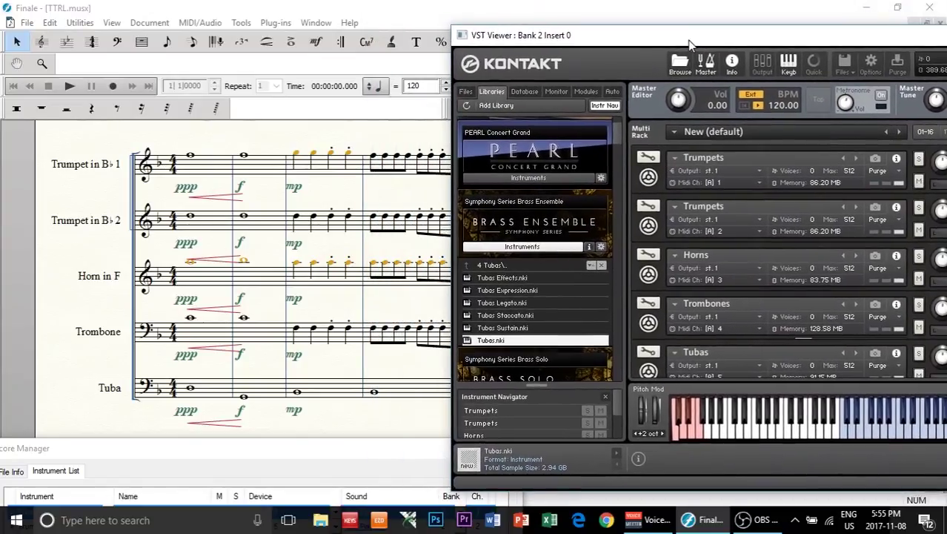
pyautogui.click(649, 178)
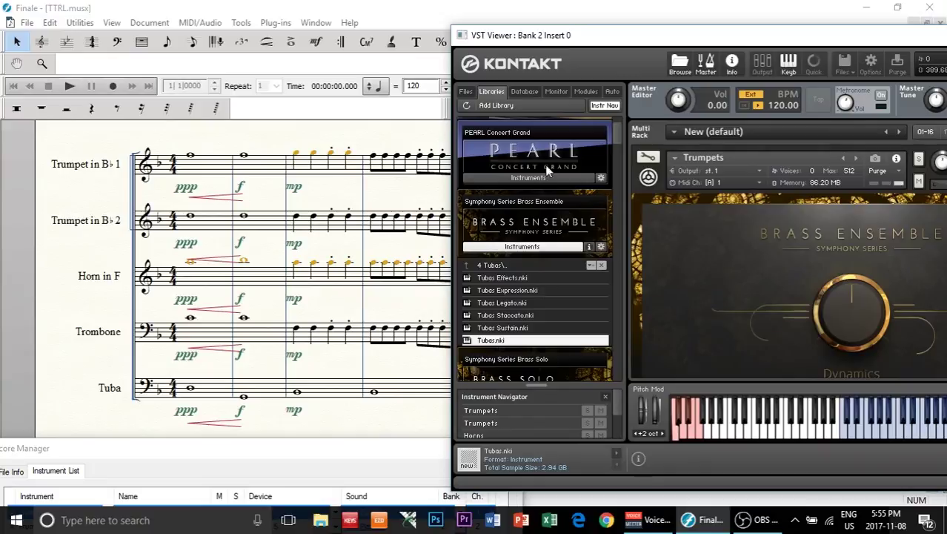
pyautogui.moveTo(711, 35); pyautogui.dragTo(487, 10)
pyautogui.scroll(-3, 647, 274)
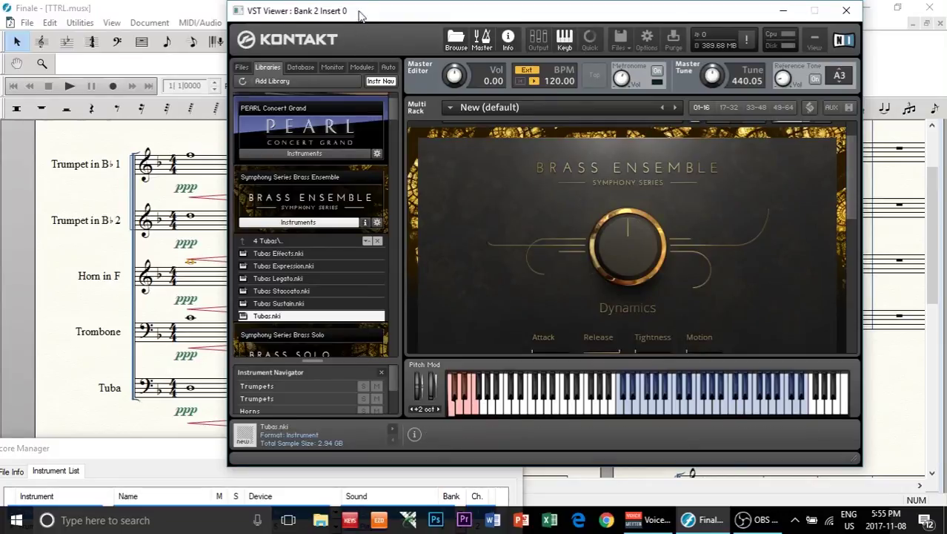
pyautogui.moveTo(361, 11); pyautogui.dragTo(553, 21)
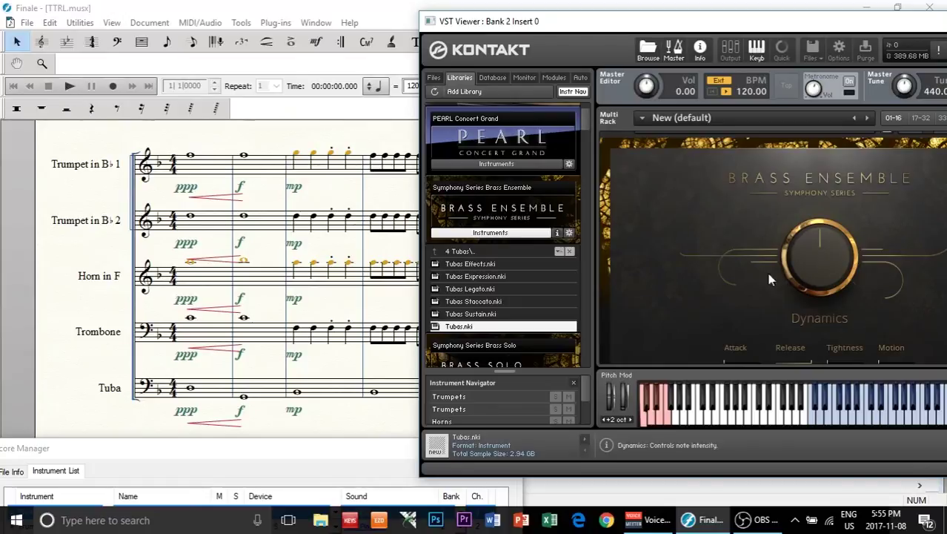
pyautogui.click(69, 86)
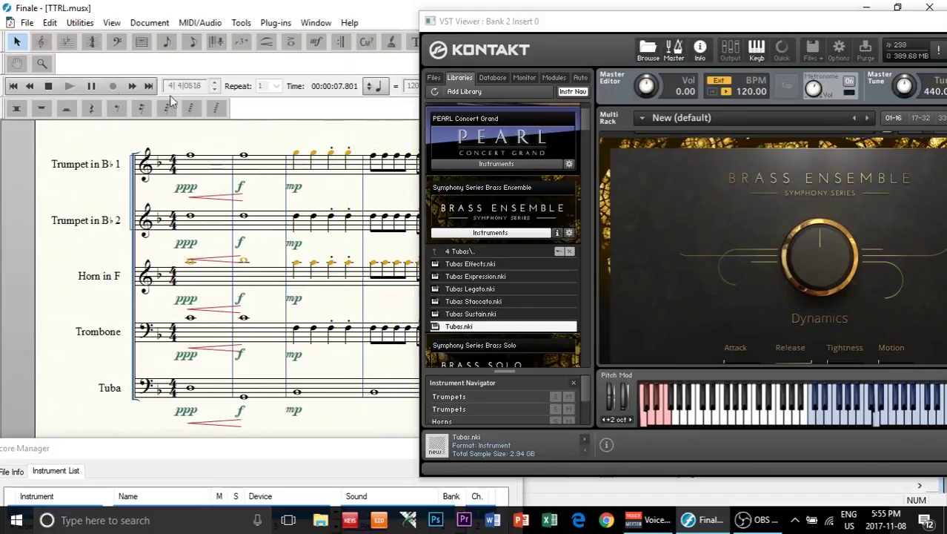
pyautogui.click(49, 86)
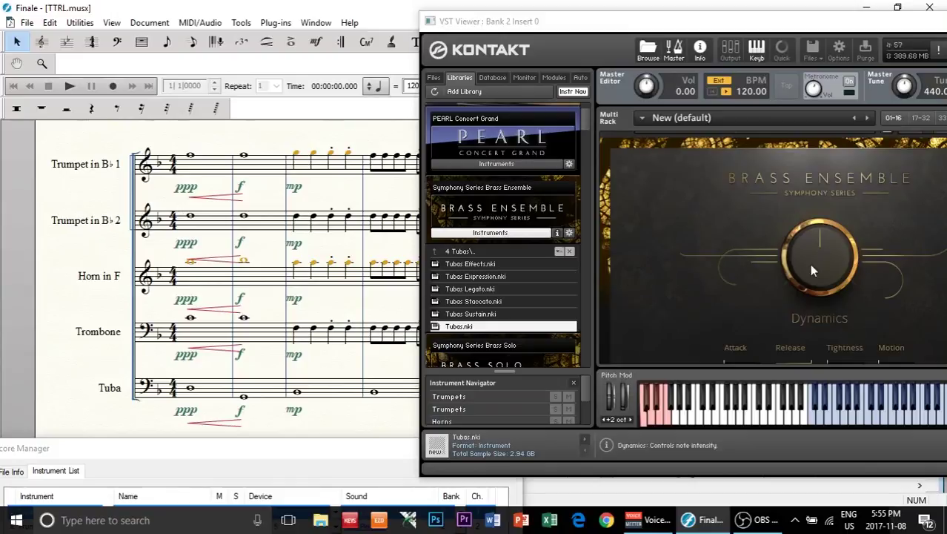
# - In the Human Playback preferences, set the dynamic approach for sustaining instruments to Modulation (CC#1) + Velocity for Attack and apply it
pyautogui.click(197, 24)
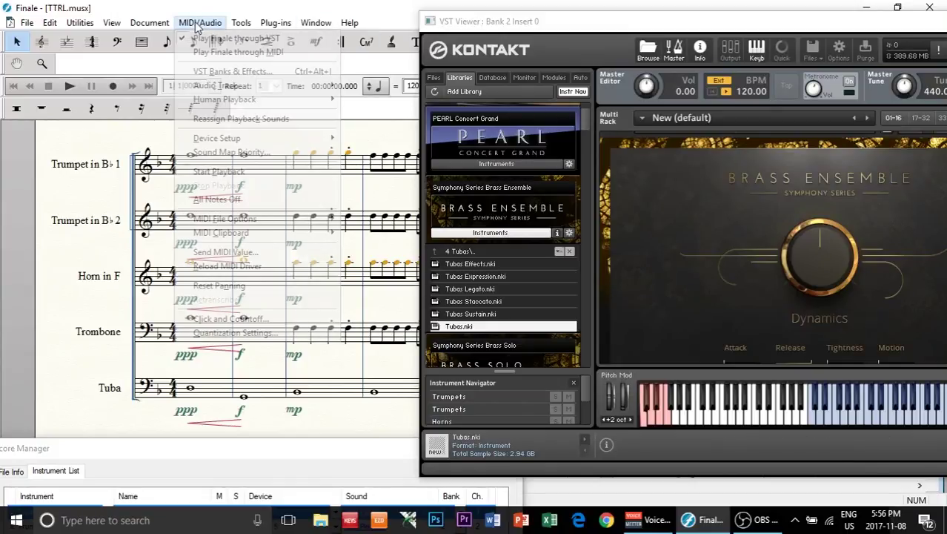
pyautogui.moveTo(259, 99)
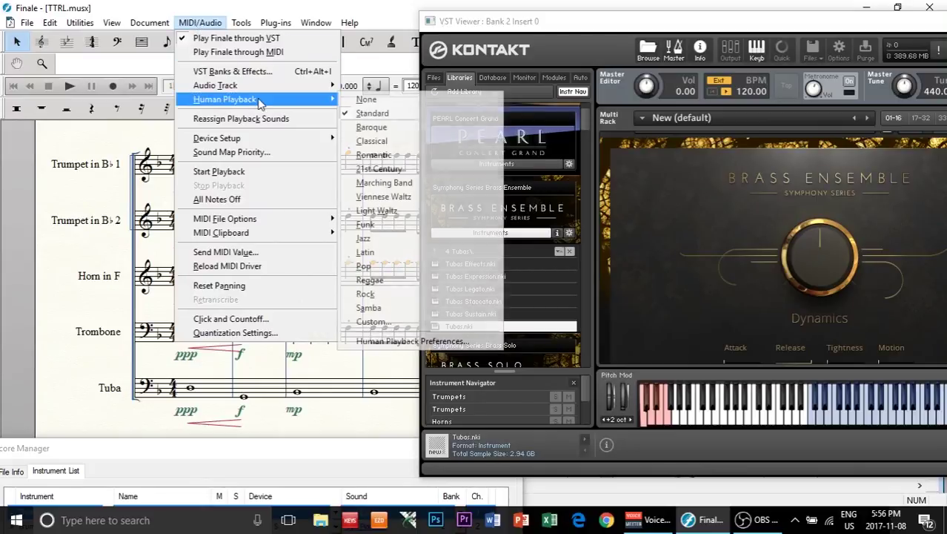
pyautogui.click(420, 342)
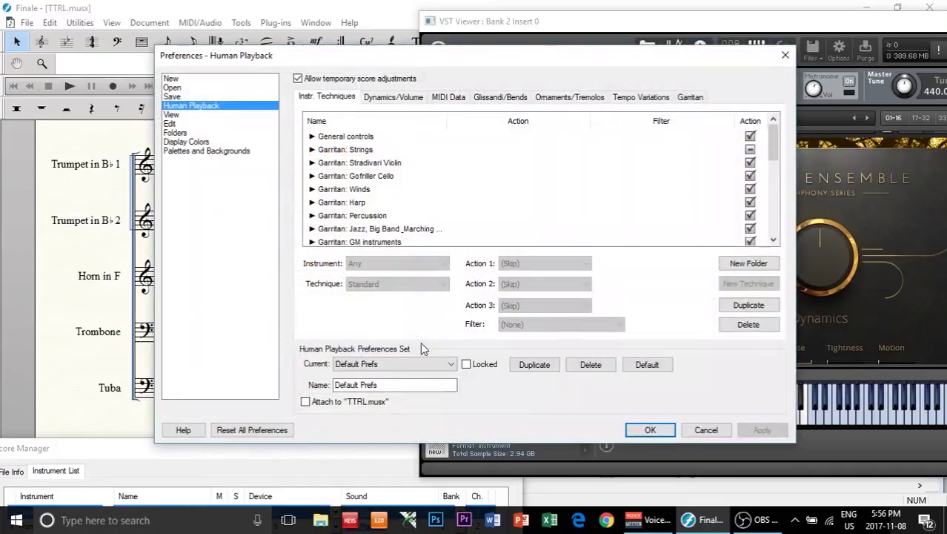
pyautogui.click(383, 101)
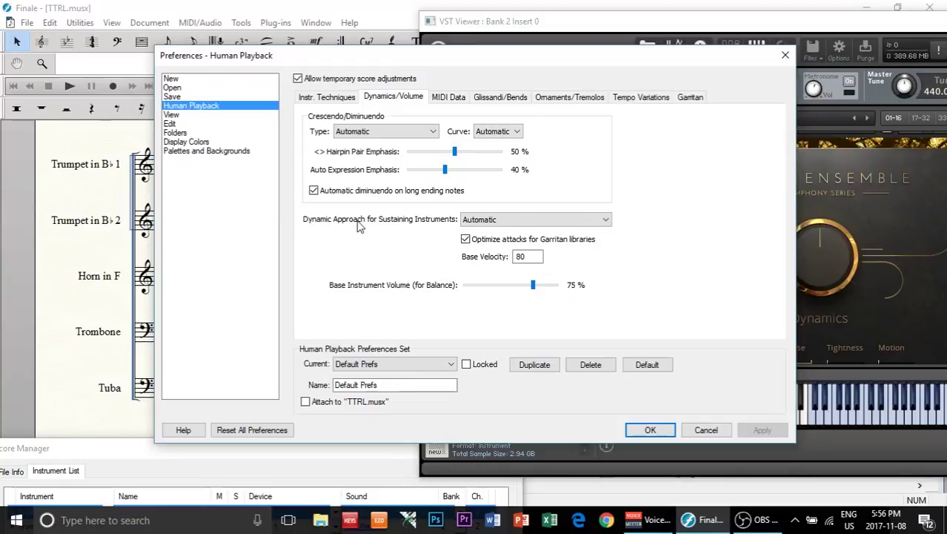
pyautogui.click(462, 220)
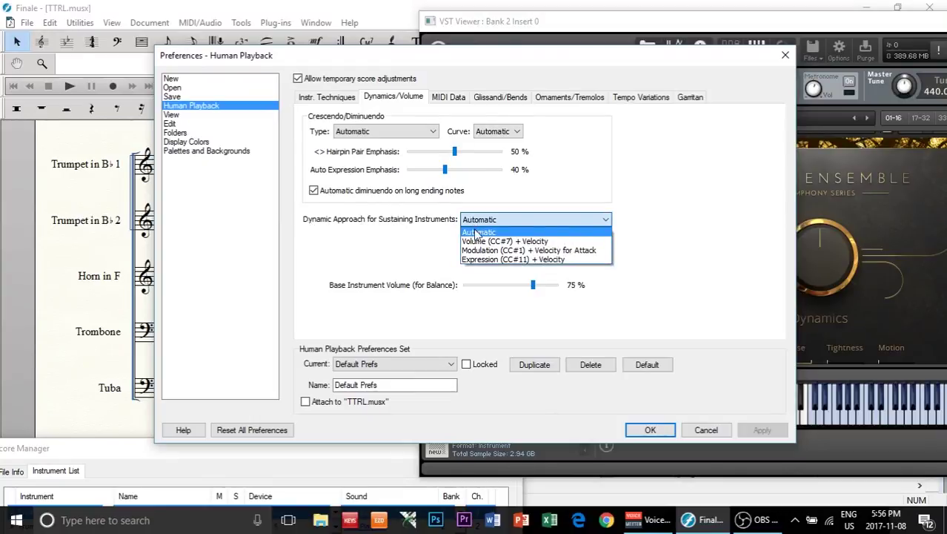
pyautogui.click(559, 252)
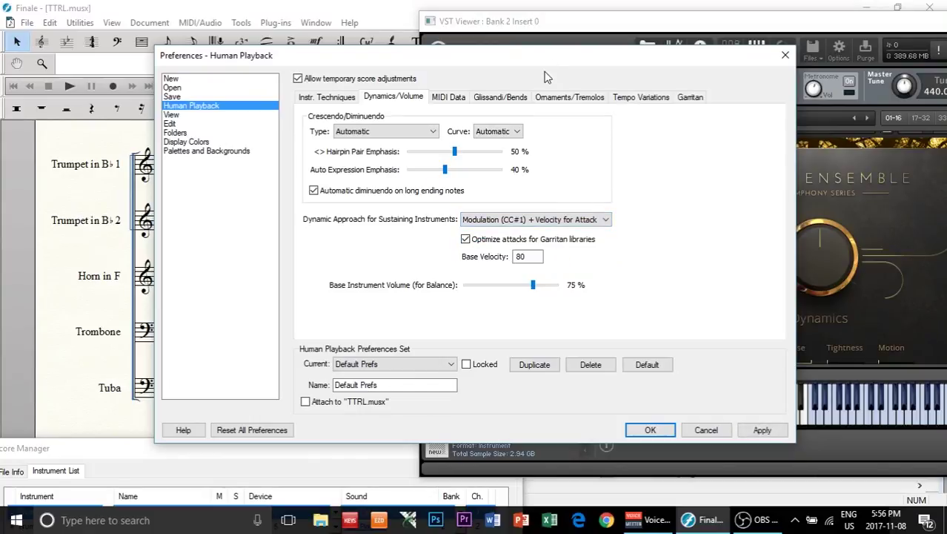
pyautogui.moveTo(543, 60); pyautogui.dragTo(396, 62)
pyautogui.click(615, 431)
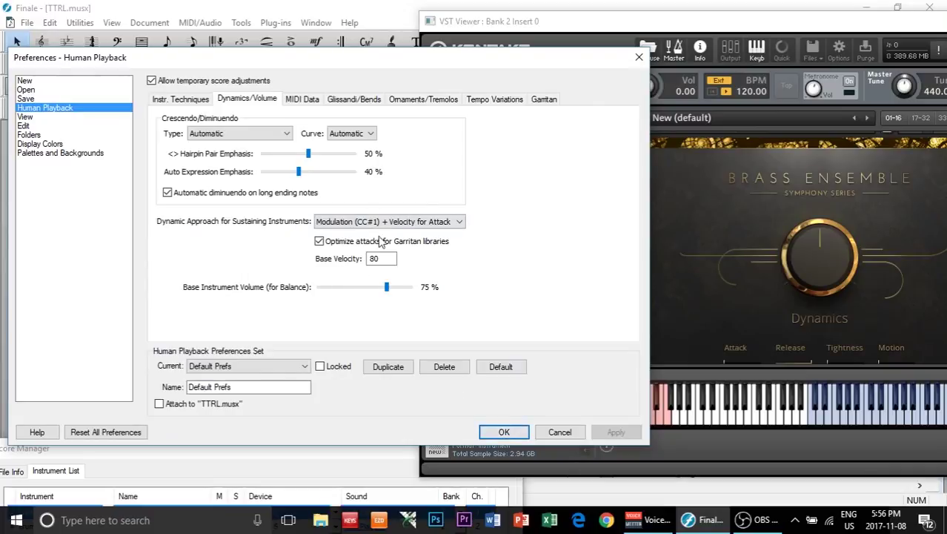
pyautogui.click(503, 432)
# - Remove the CC# 1 MIDI automation from the first Trumpets instrument's Dynamics knob and look over the instrument's controls
pyautogui.rightClick(800, 264)
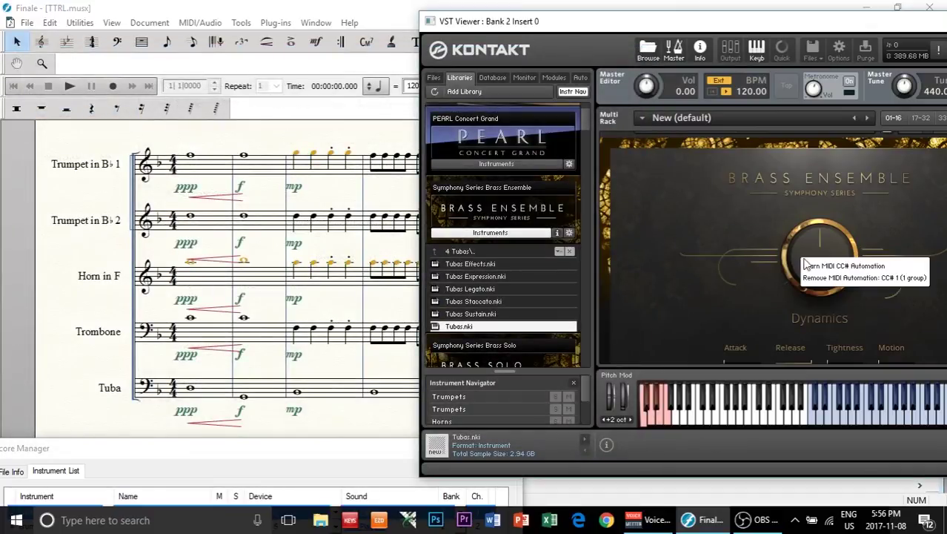
pyautogui.click(860, 278)
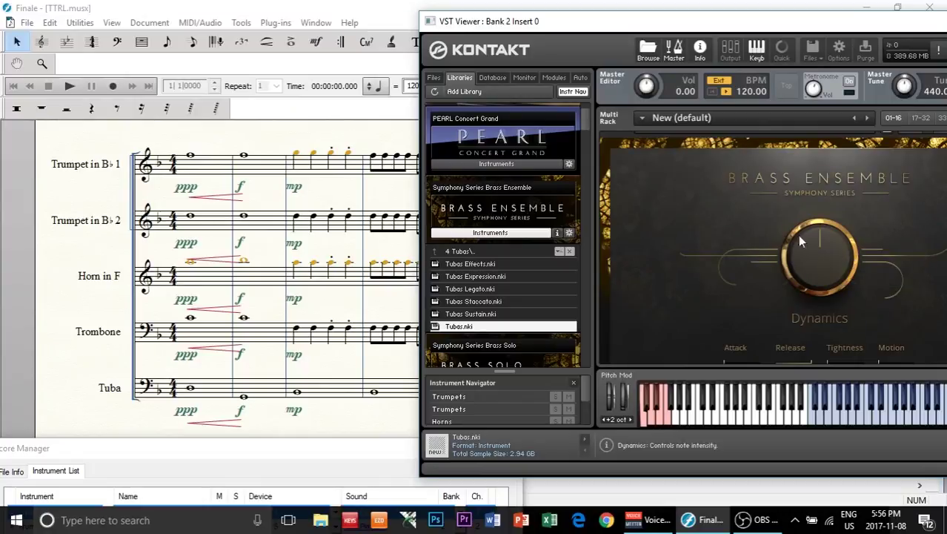
pyautogui.moveTo(635, 21); pyautogui.dragTo(562, 22)
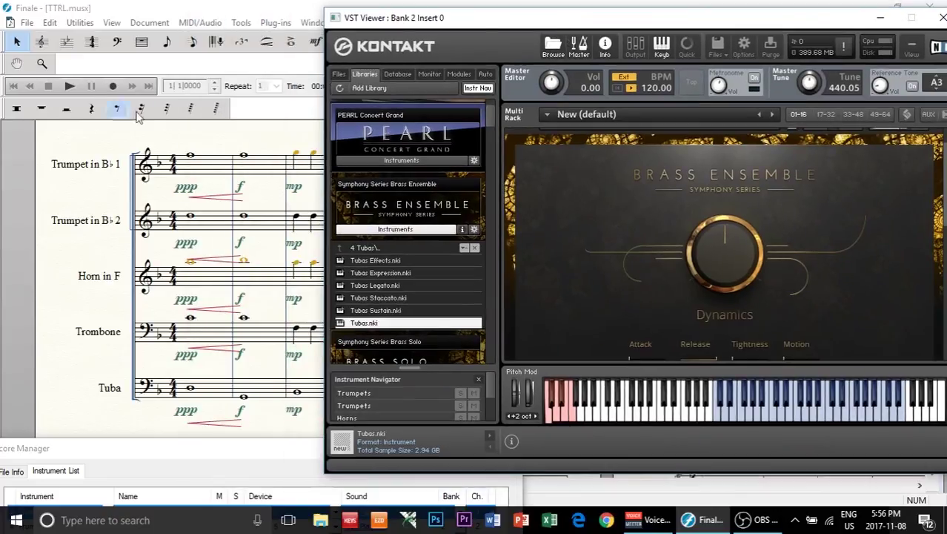
pyautogui.scroll(2, 558, 231)
pyautogui.scroll(1, 539, 219)
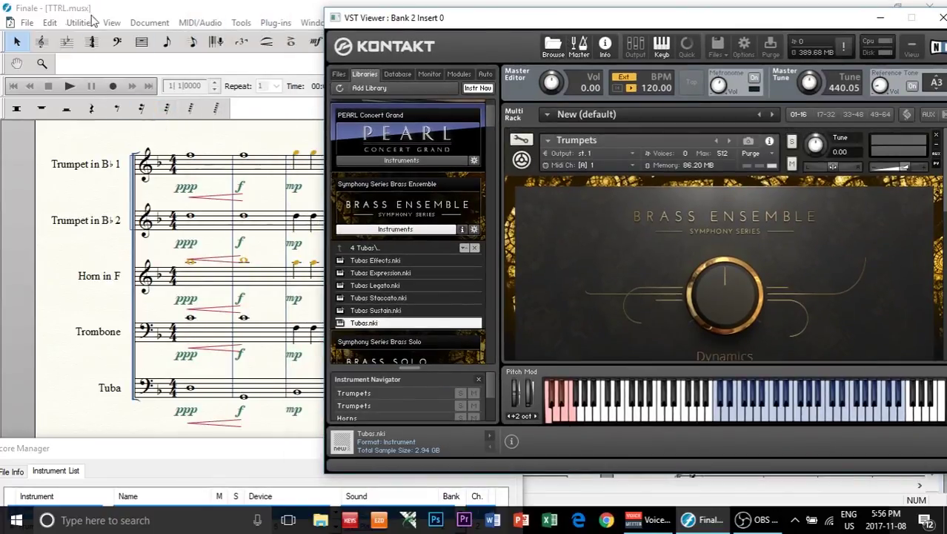
pyautogui.scroll(-2, 569, 243)
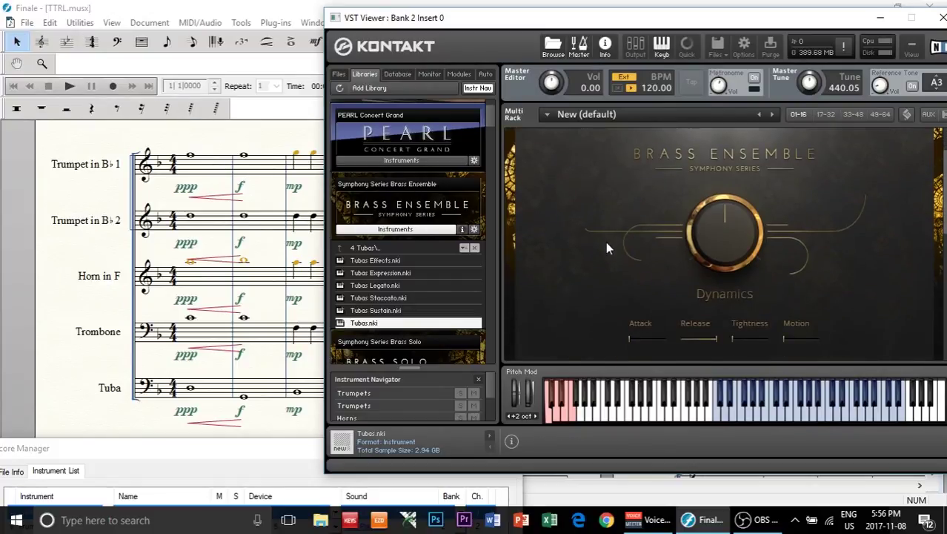
pyautogui.scroll(-1, 606, 241)
pyautogui.scroll(2, 611, 232)
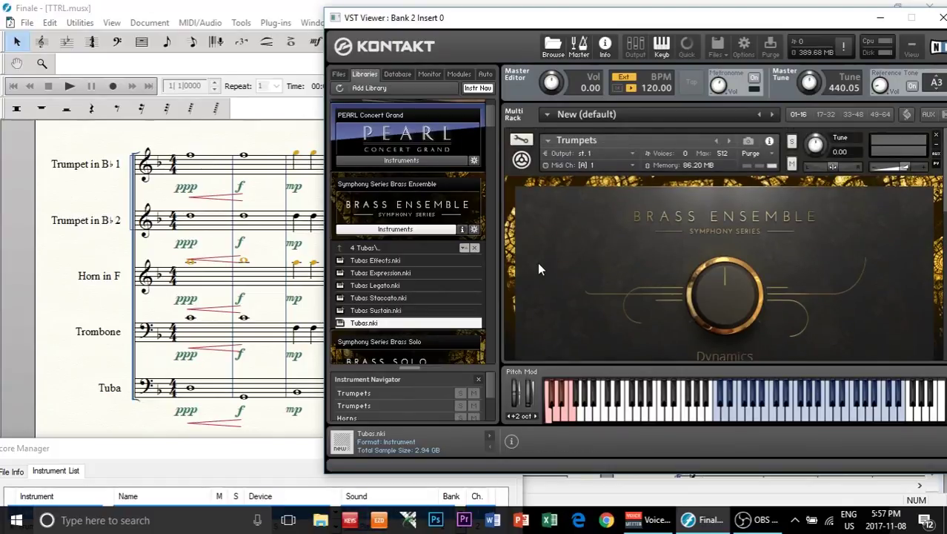
# - Play the score with the first Trumpets instrument's Dynamics knob in view, switch to the second Trumpets instrument's interface, and stop playback
pyautogui.click(521, 159)
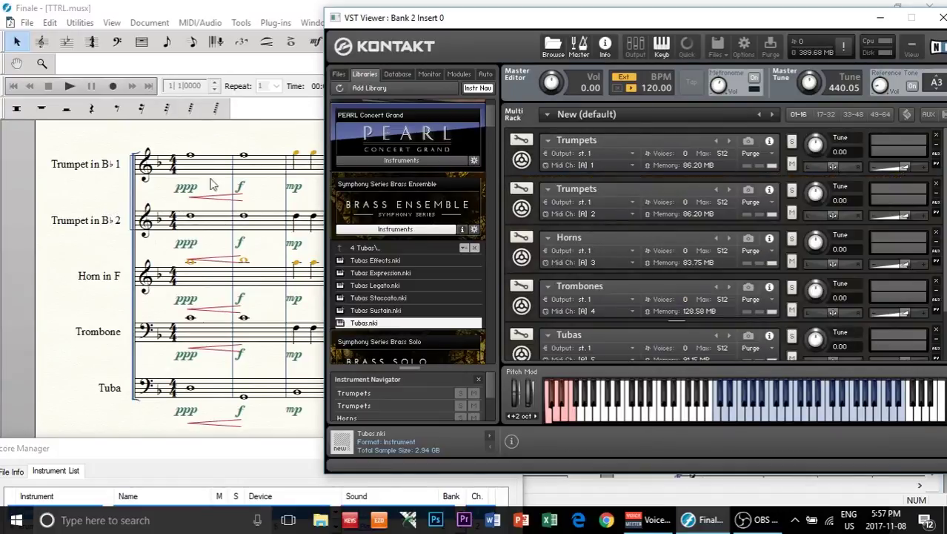
pyautogui.click(521, 160)
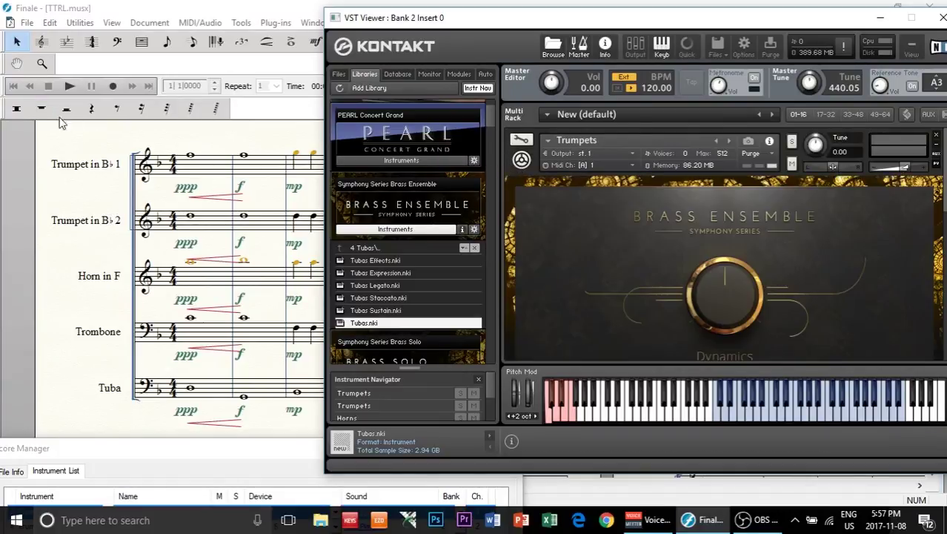
pyautogui.click(65, 86)
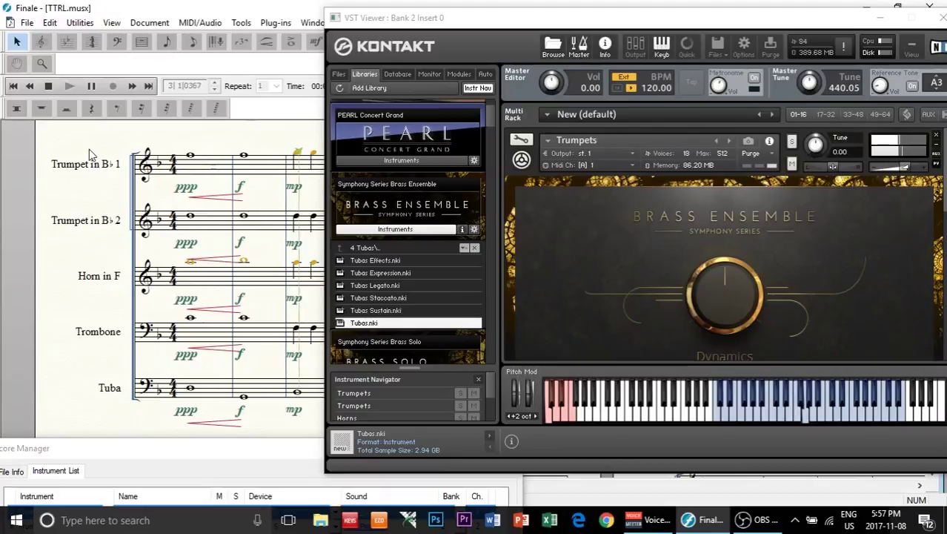
pyautogui.click(522, 160)
pyautogui.click(522, 190)
pyautogui.scroll(-1, 534, 219)
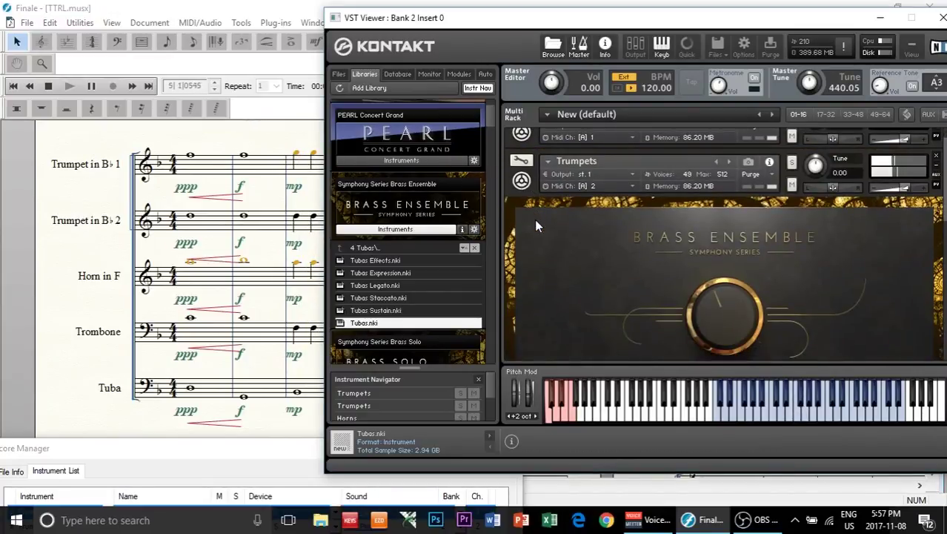
pyautogui.click(49, 86)
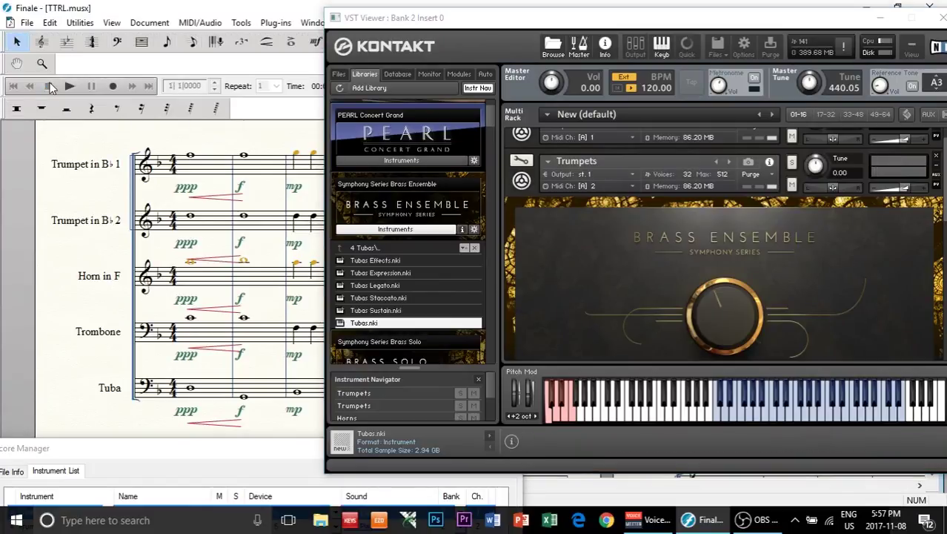
# - Play the score twice more while watching the second Trumpets instrument's Dynamics knob, stopping playback each time
pyautogui.click(67, 87)
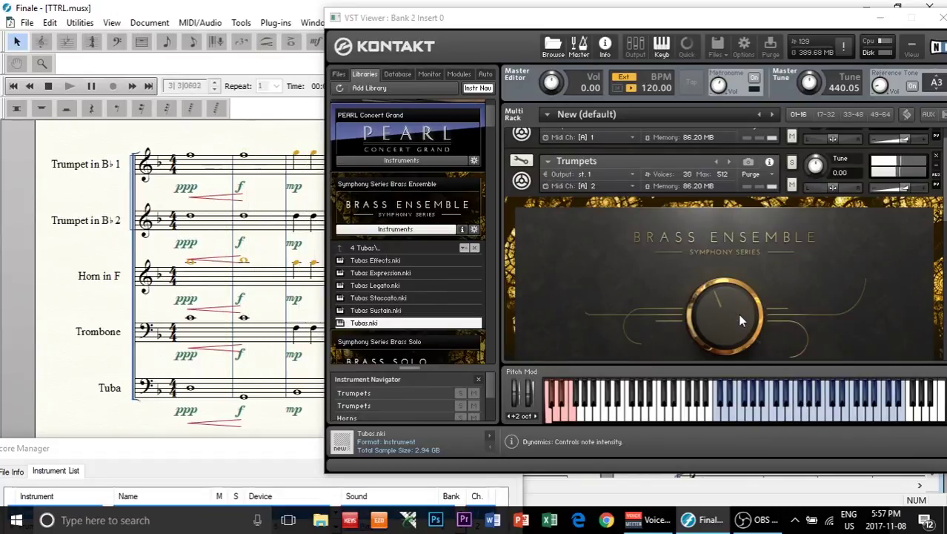
pyautogui.click(49, 87)
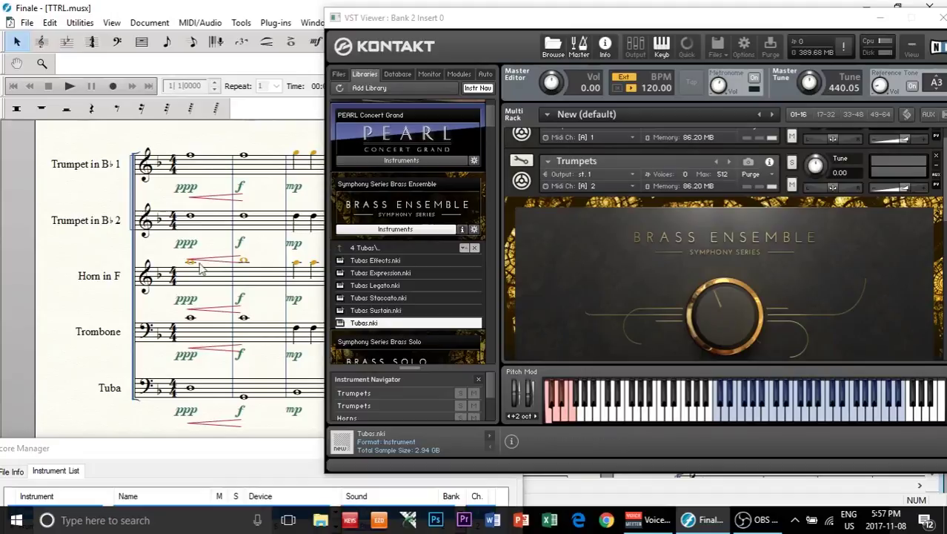
pyautogui.click(69, 86)
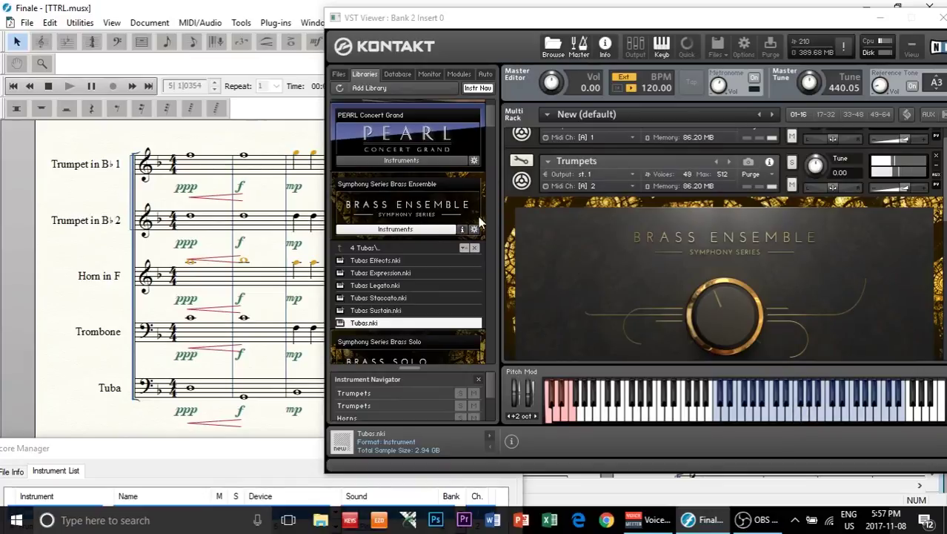
pyautogui.click(48, 86)
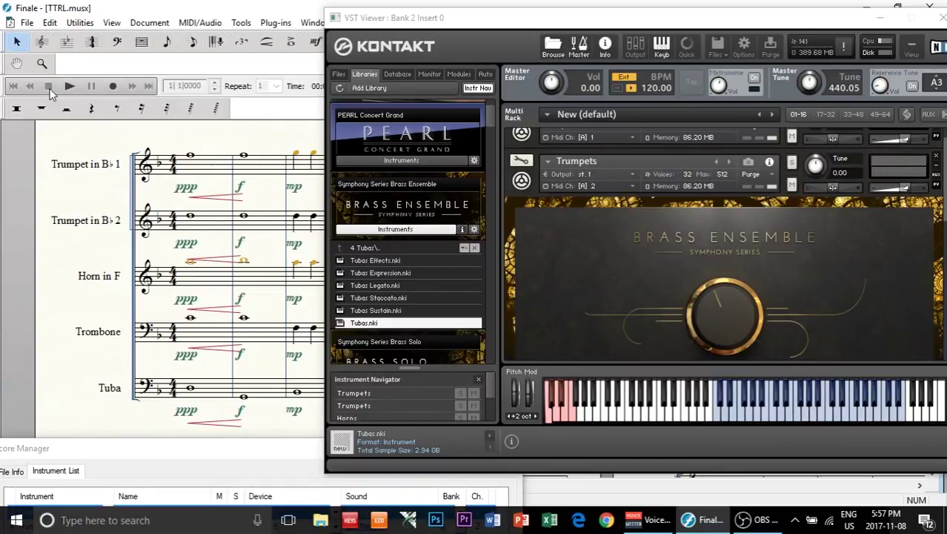
# - Bring the second Trumpets instrument's articulation section fully into view and activate its empty F#0 articulation slot, leaving the Quick-Load browser closed
pyautogui.moveTo(425, 22); pyautogui.dragTo(574, 46)
pyautogui.moveTo(516, 24); pyautogui.dragTo(157, 24)
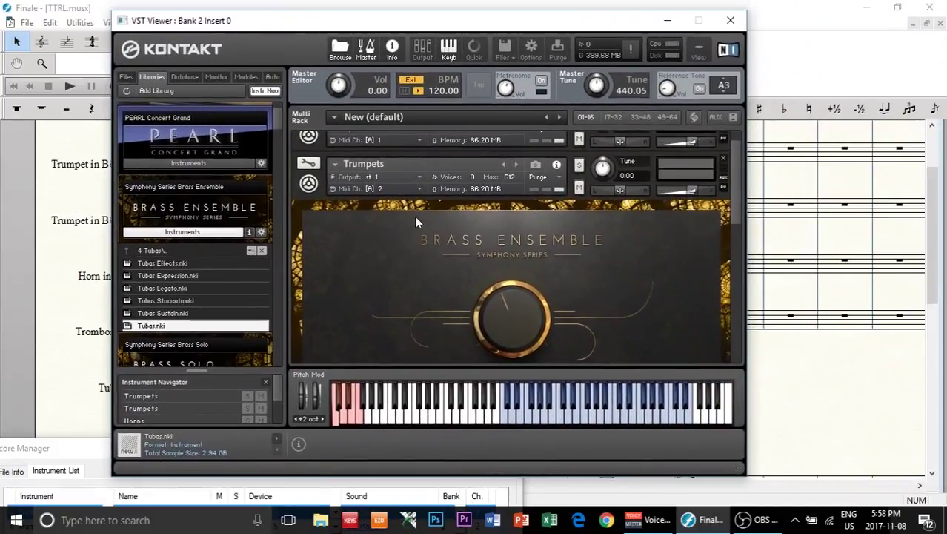
pyautogui.scroll(1, 407, 251)
pyautogui.scroll(-1, 400, 270)
pyautogui.scroll(-4, 388, 267)
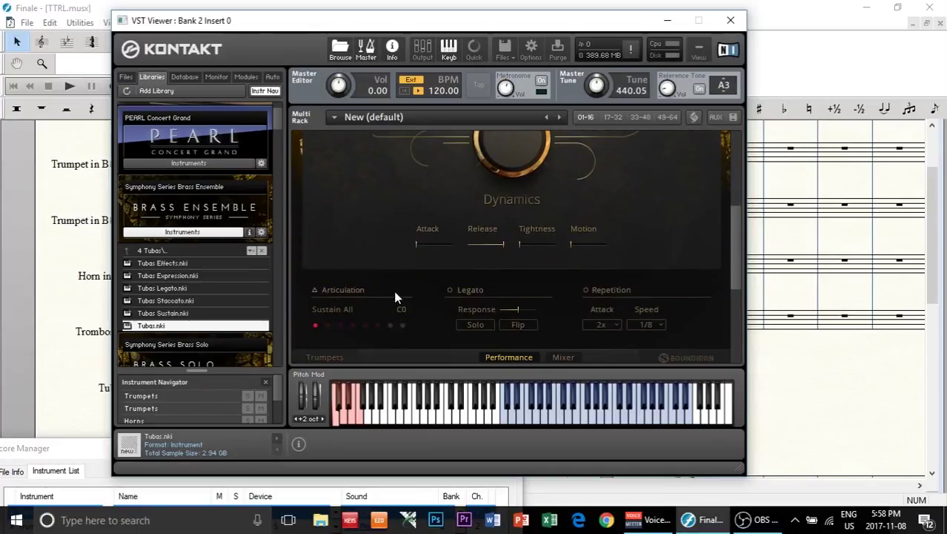
pyautogui.scroll(-1, 394, 291)
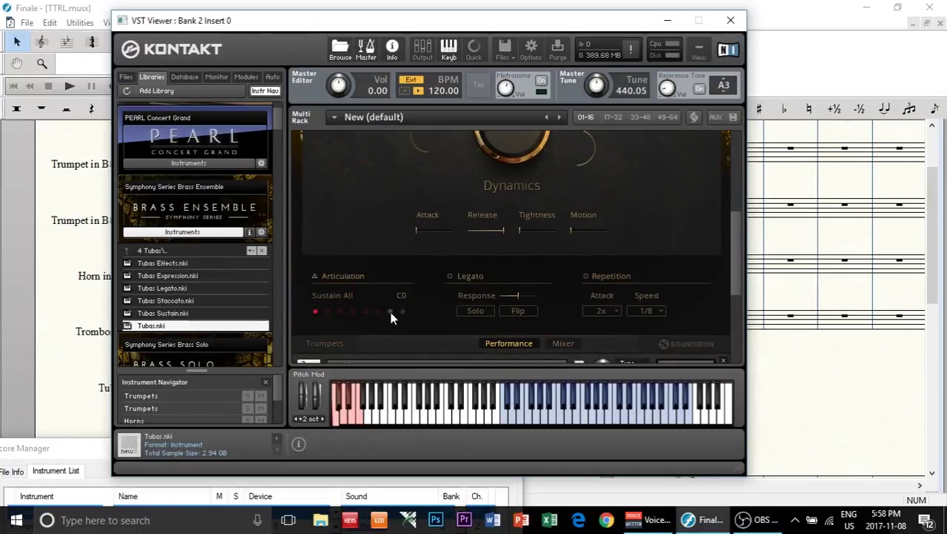
pyautogui.click(390, 311)
pyautogui.press('F7')
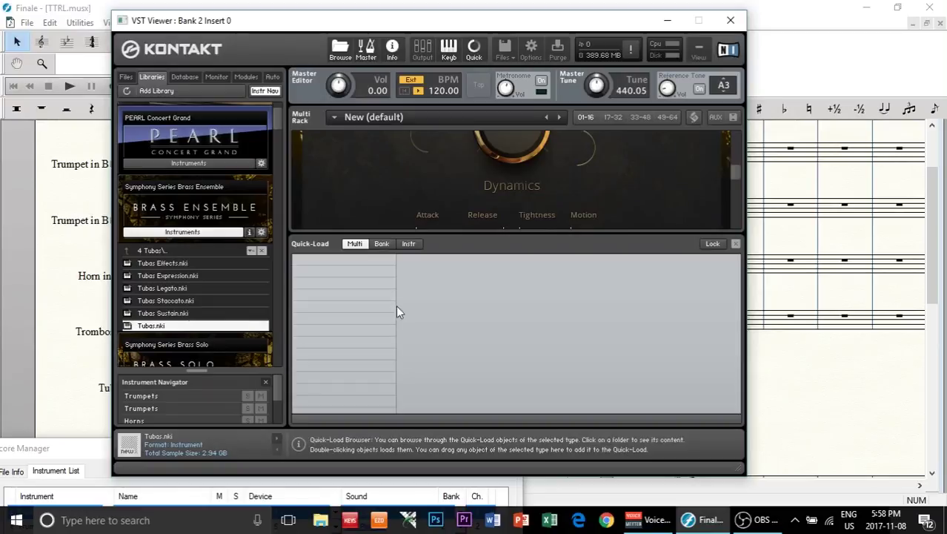
pyautogui.click(736, 244)
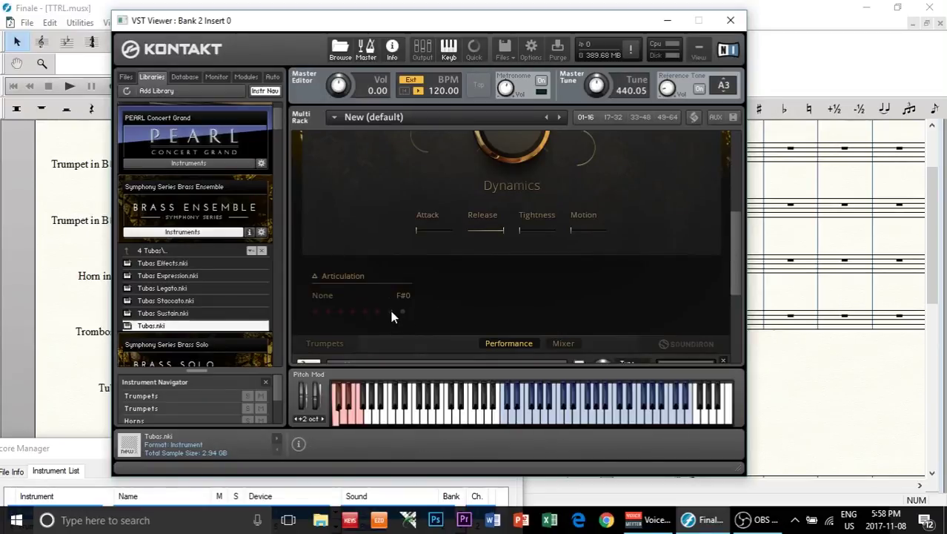
# - Open the second Trumpets instrument's list of articulation slots and assign Staccato to the F#0 slot
pyautogui.click(369, 274)
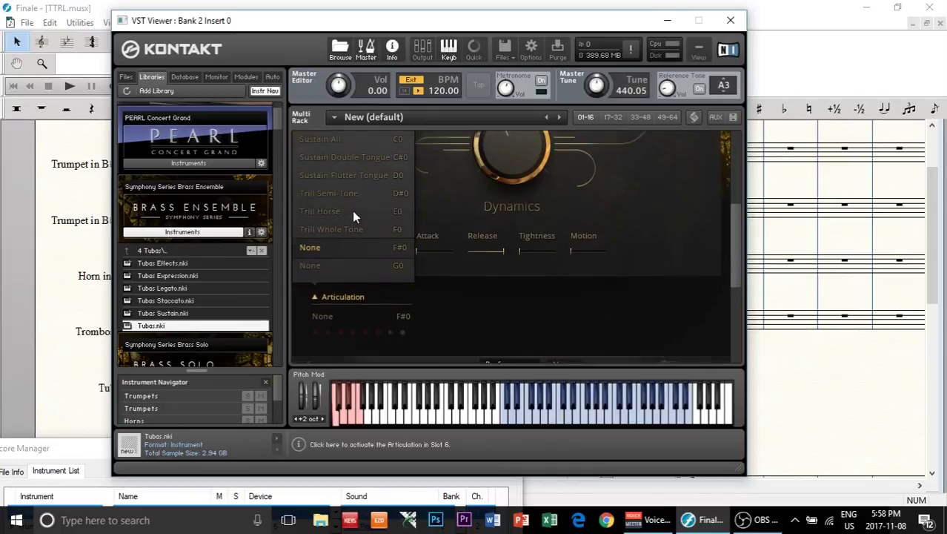
pyautogui.scroll(2, 352, 211)
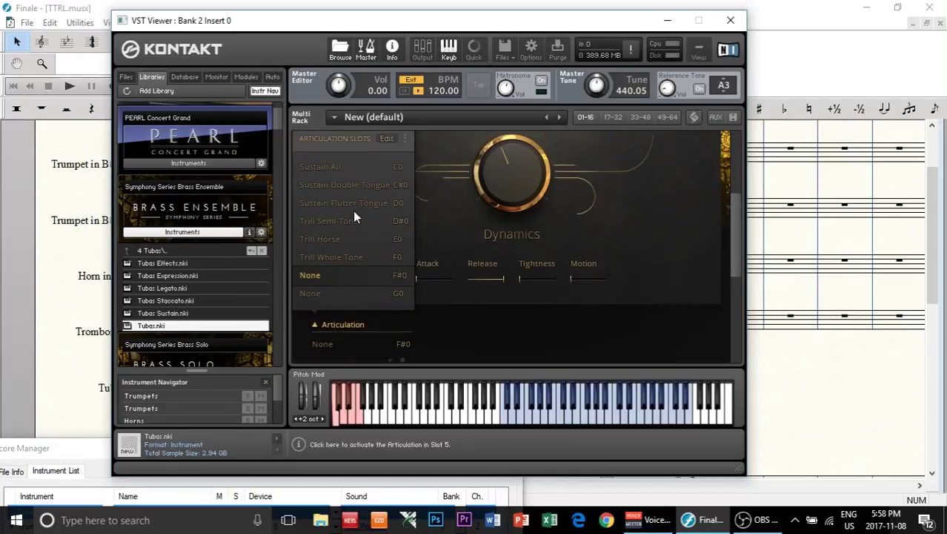
pyautogui.rightClick(392, 357)
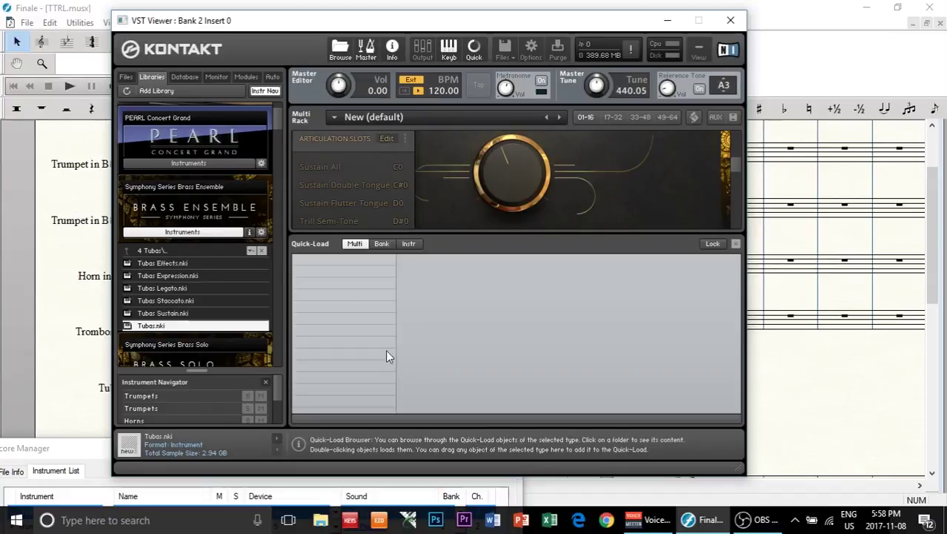
pyautogui.click(734, 243)
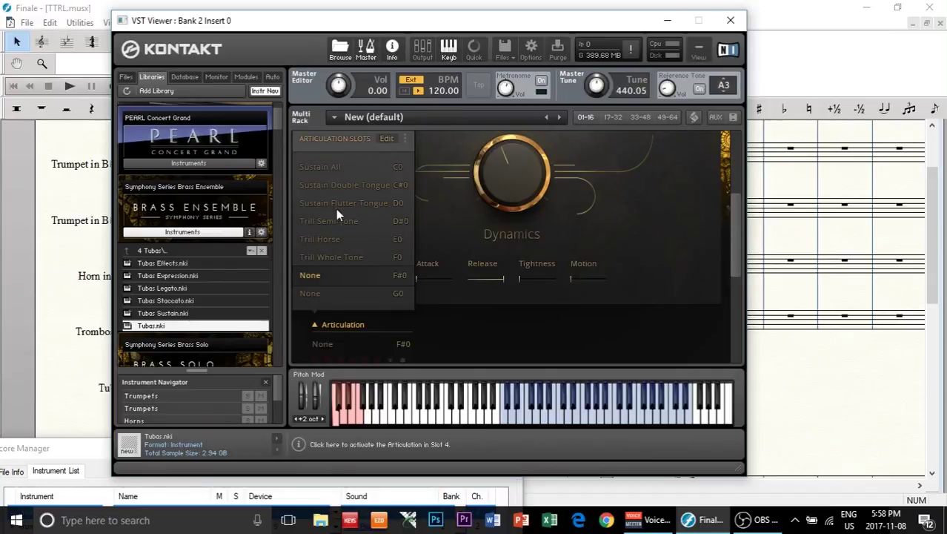
pyautogui.rightClick(351, 164)
pyautogui.click(734, 243)
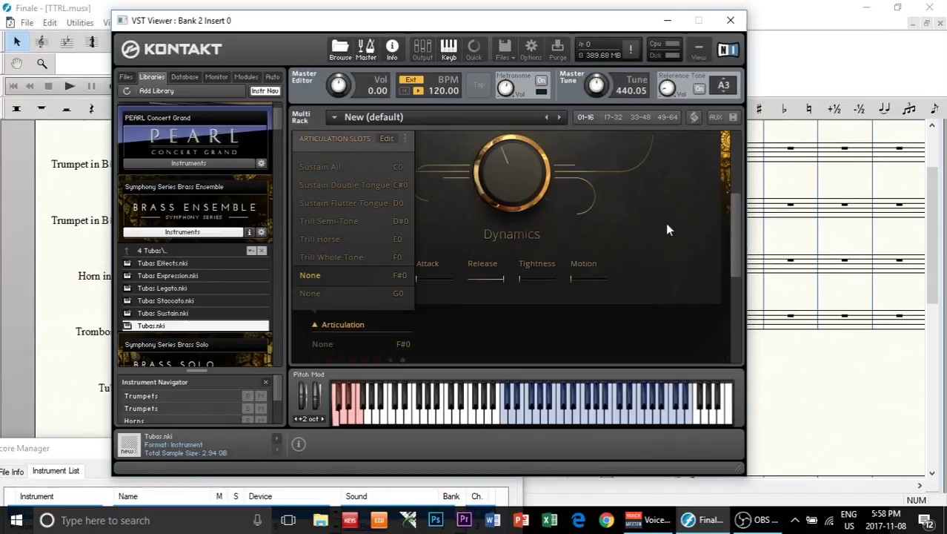
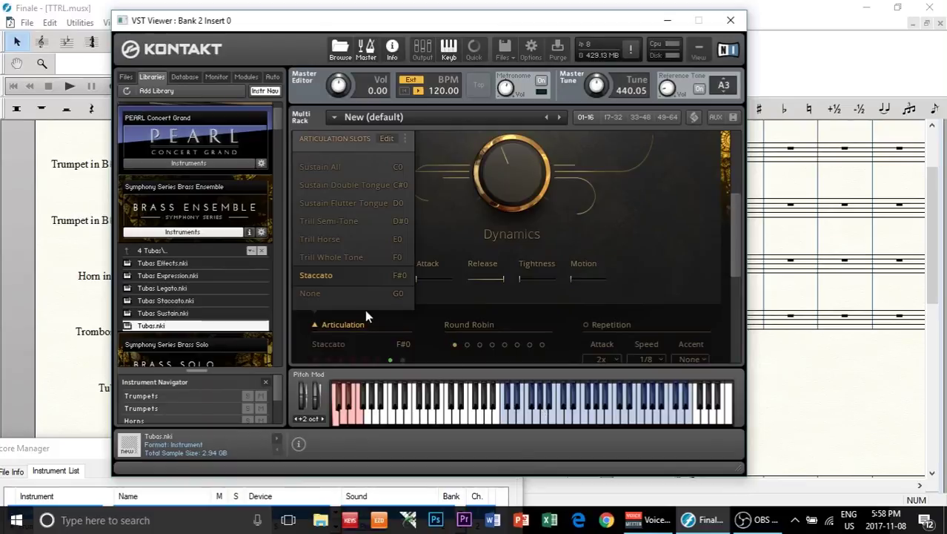
pyautogui.click(372, 276)
pyautogui.click(332, 232)
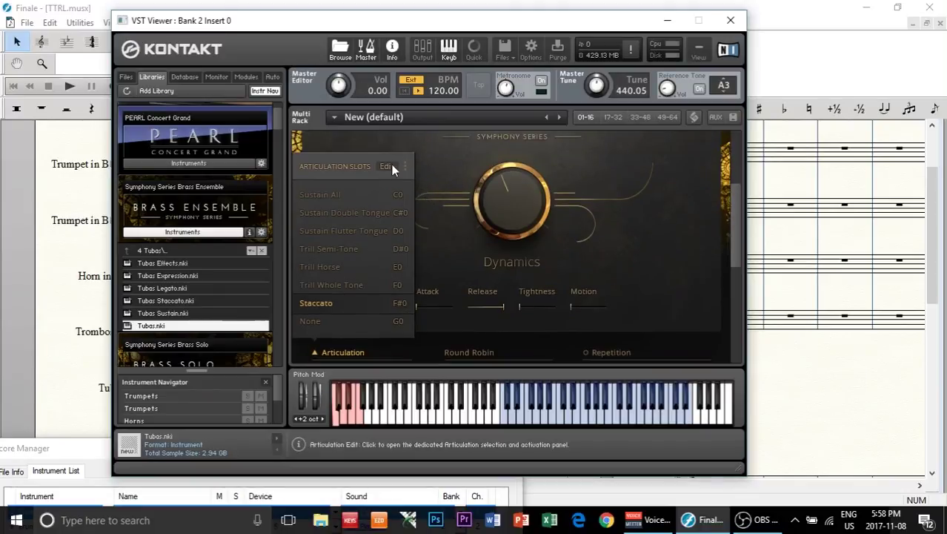
# - Check the editing options of the second Trumpets instrument's articulation slots, then close the slot list
pyautogui.click(393, 166)
pyautogui.click(386, 164)
pyautogui.click(405, 166)
pyautogui.click(438, 162)
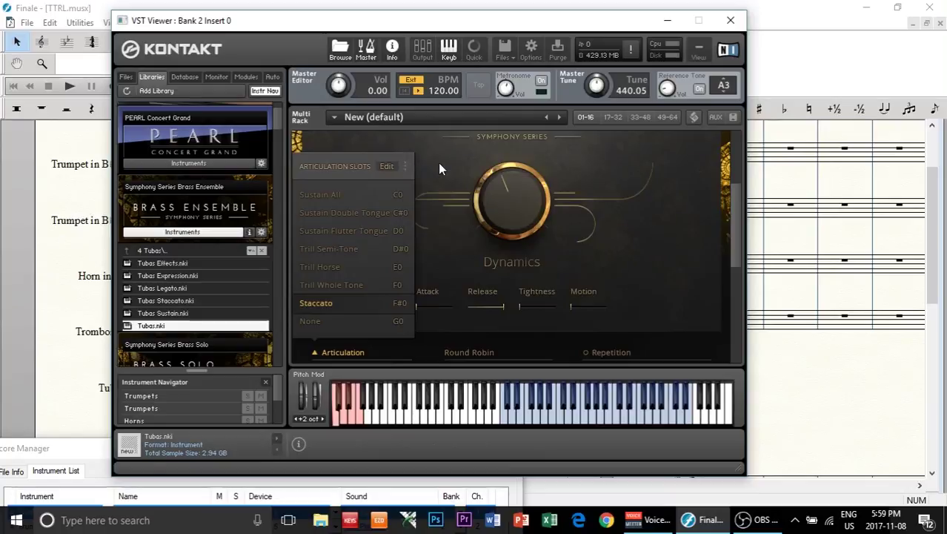
pyautogui.click(327, 357)
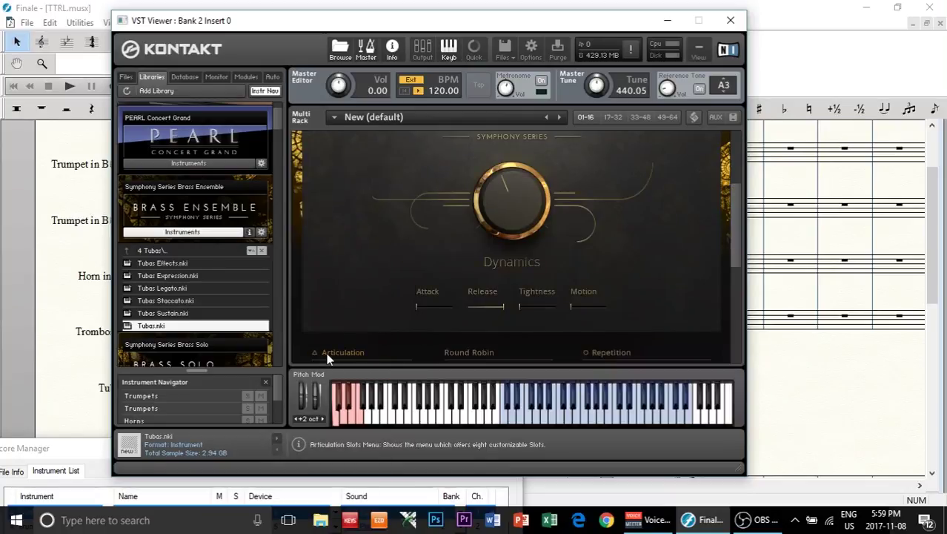
# - Solo the second Trumpets instrument and return to its articulation section
pyautogui.scroll(-2, 405, 330)
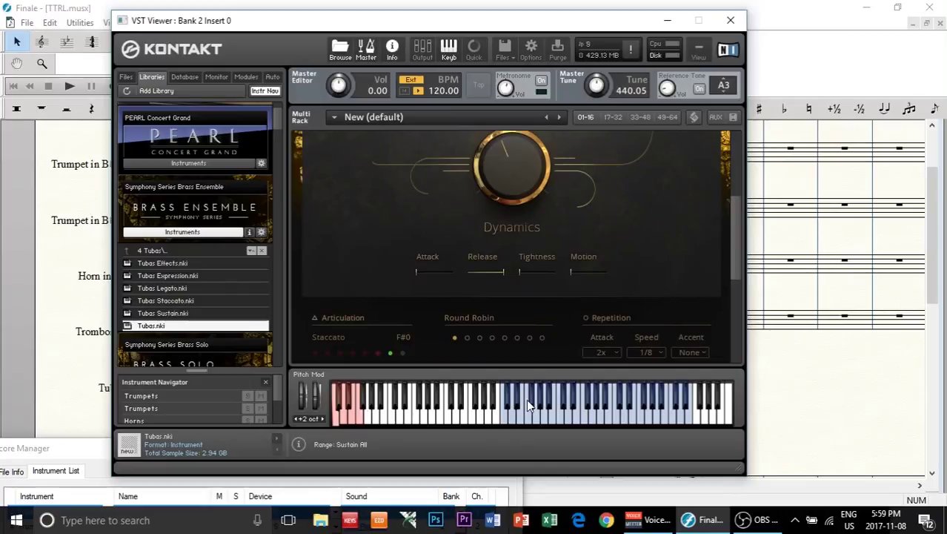
pyautogui.scroll(5, 522, 311)
pyautogui.click(578, 186)
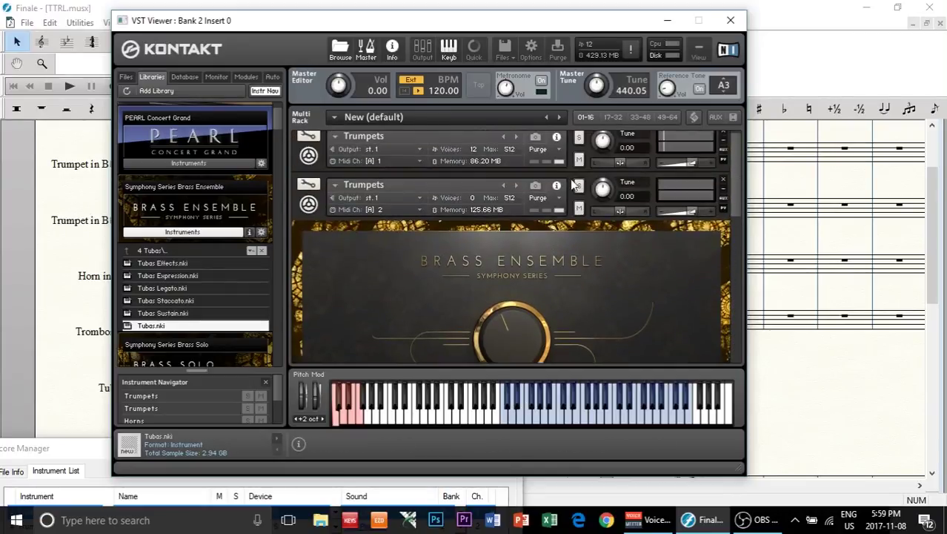
pyautogui.scroll(-5, 516, 319)
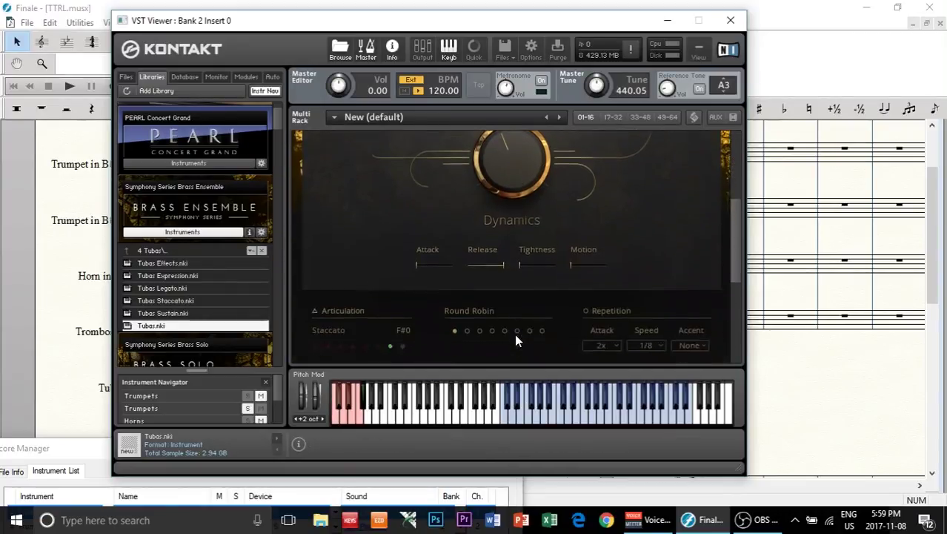
# - Switch the second Trumpets instrument between Staccato (F#0) and Sustain All (C0) with its keyswitches, sounding a note with each, ending on Sustain All
pyautogui.click(345, 404)
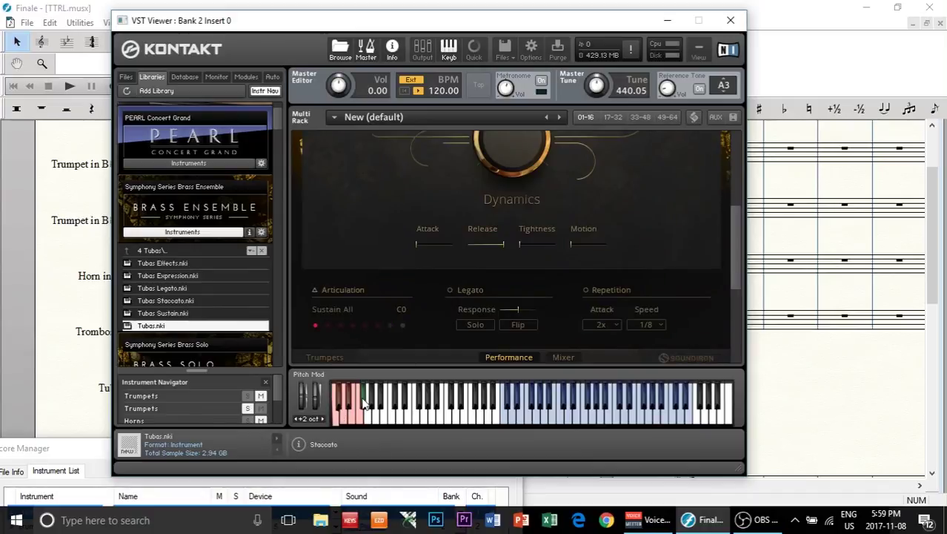
pyautogui.click(364, 403)
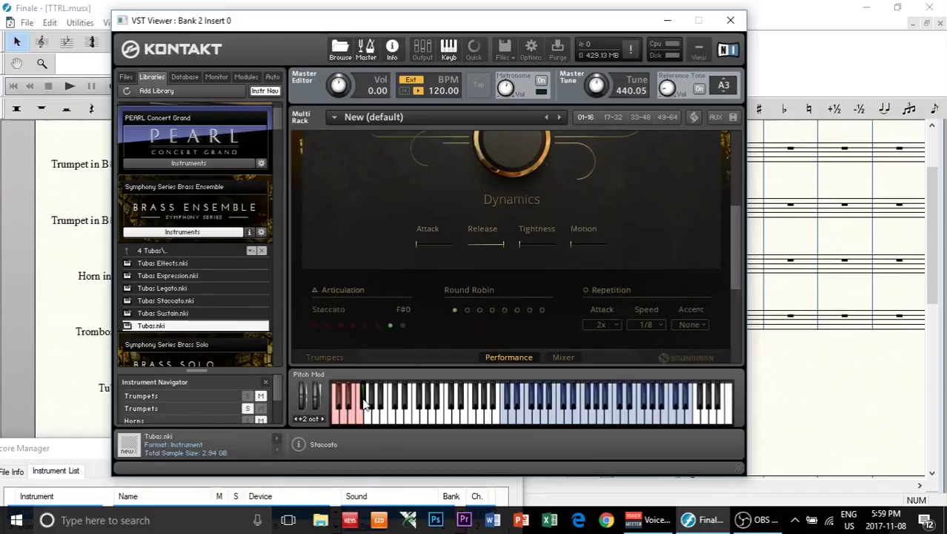
pyautogui.click(574, 408)
pyautogui.click(338, 419)
pyautogui.click(563, 410)
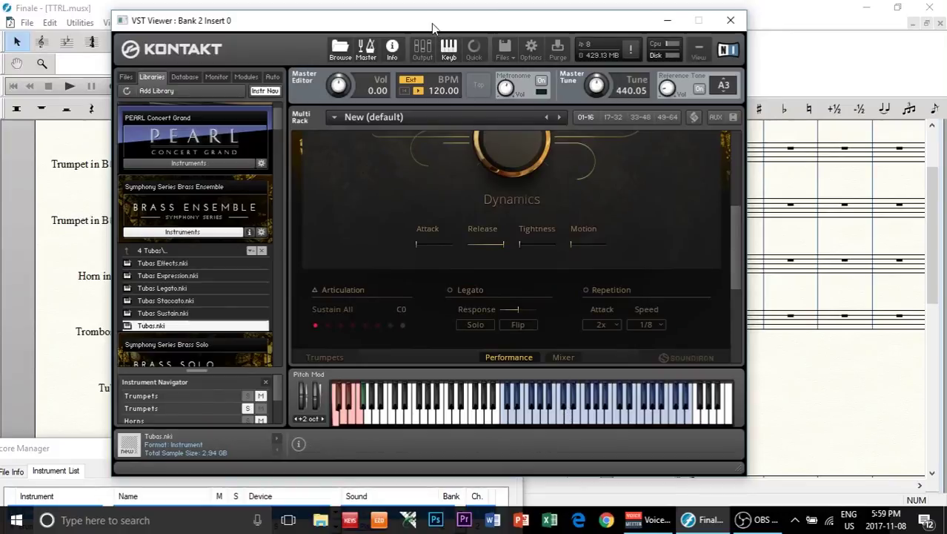
# - Place the Kontakt window beside the score and play the score while watching the second Trumpets instrument's articulation, then stop playback
pyautogui.moveTo(432, 23); pyautogui.dragTo(810, 37)
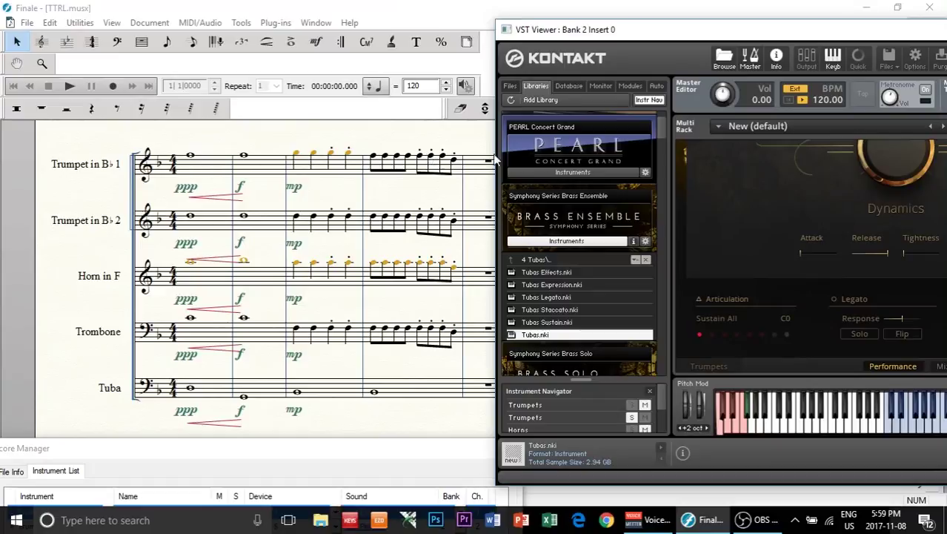
pyautogui.moveTo(760, 31); pyautogui.dragTo(615, 22)
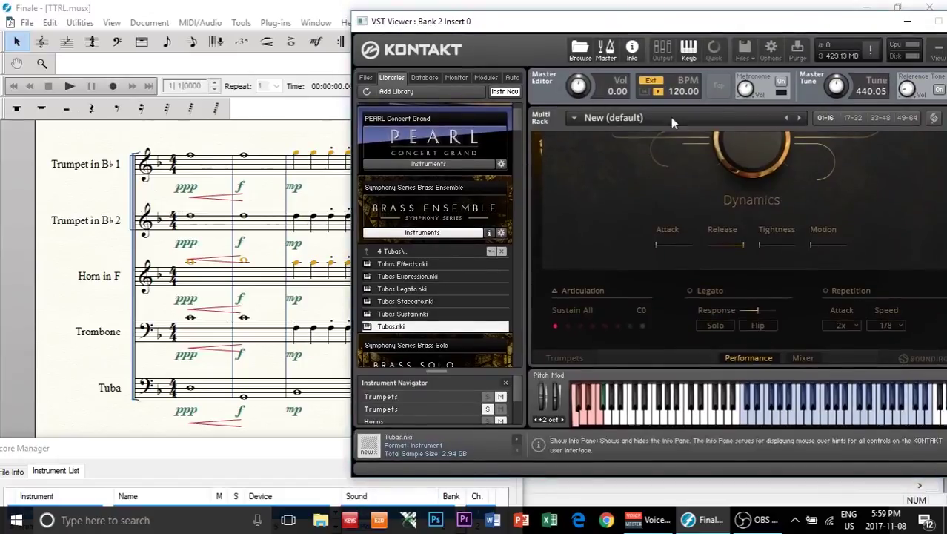
pyautogui.click(68, 86)
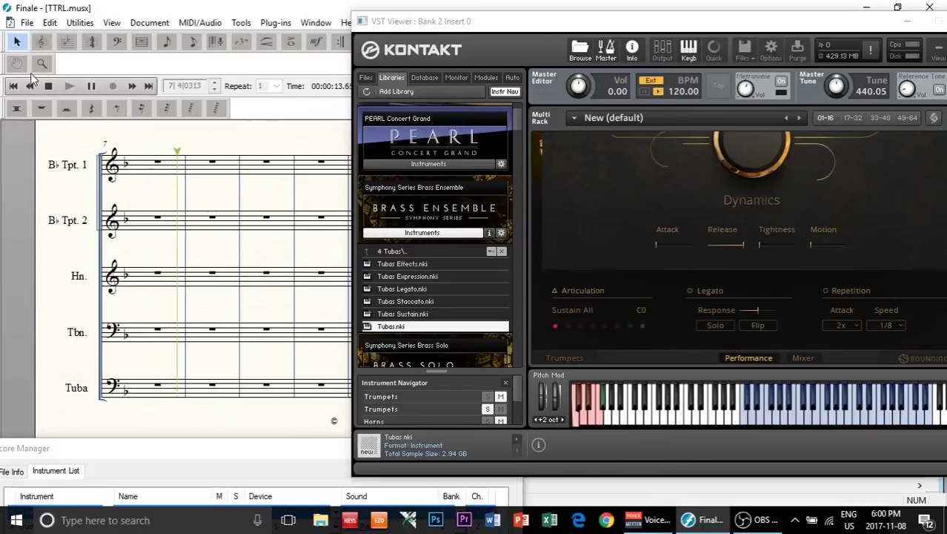
pyautogui.click(146, 152)
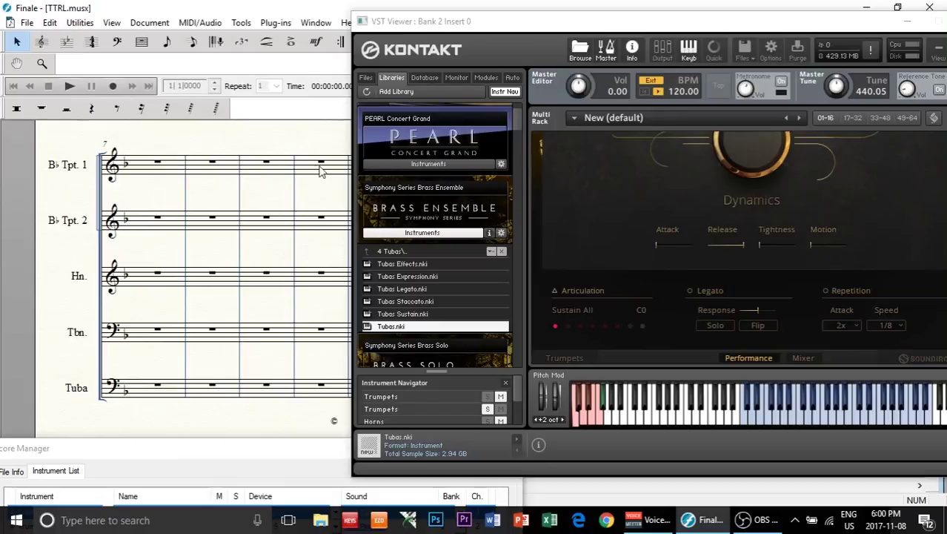
# - Close the Kontakt window and bring up the Human Playback preferences, placing the dialog clear over the score
pyautogui.moveTo(449, 22); pyautogui.dragTo(291, 53)
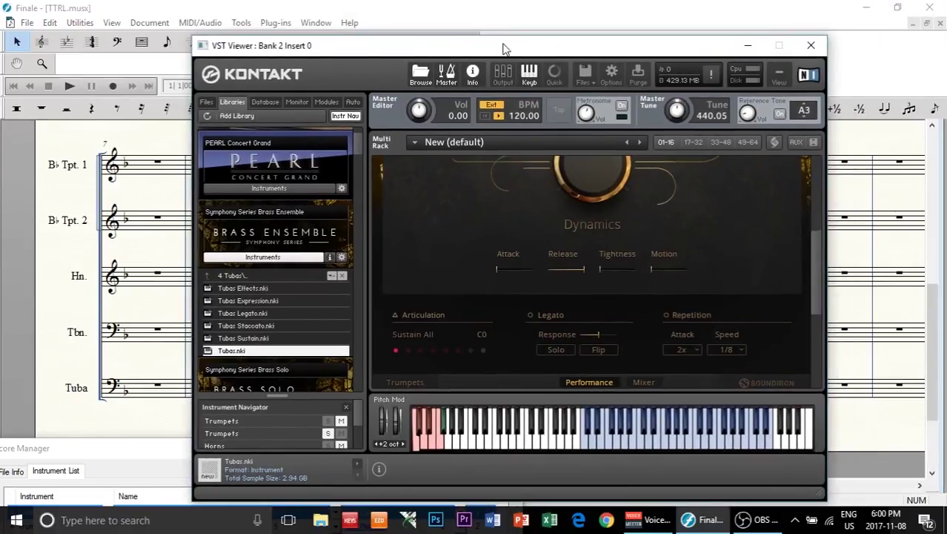
pyautogui.click(811, 45)
pyautogui.click(200, 22)
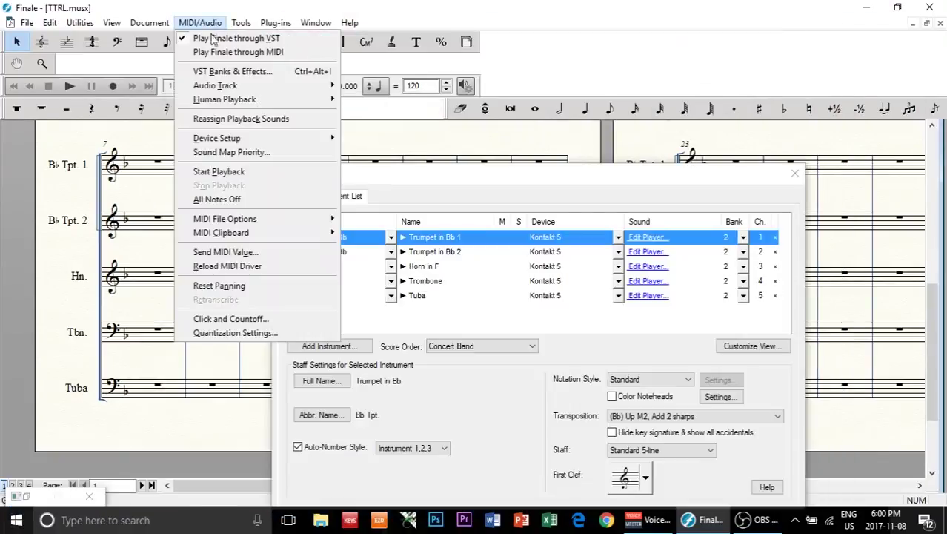
pyautogui.moveTo(225, 101)
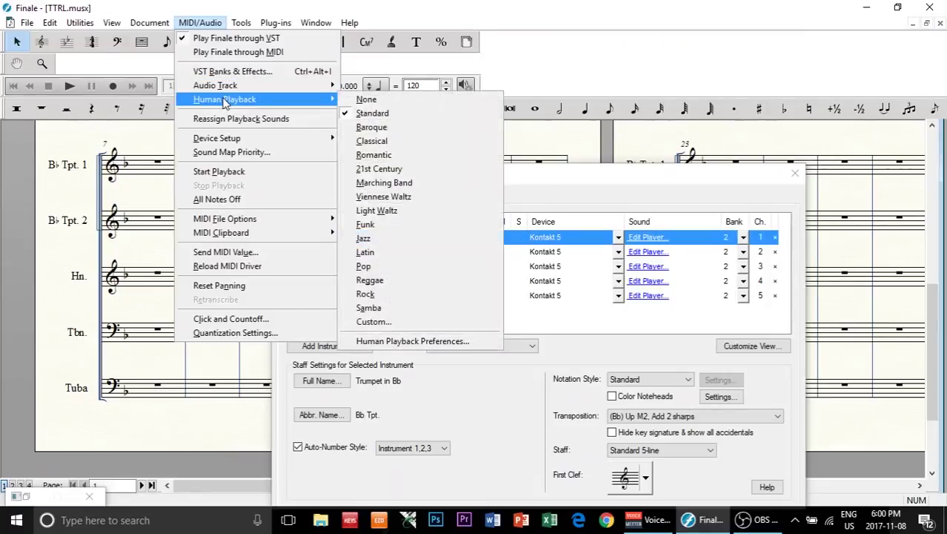
pyautogui.click(372, 343)
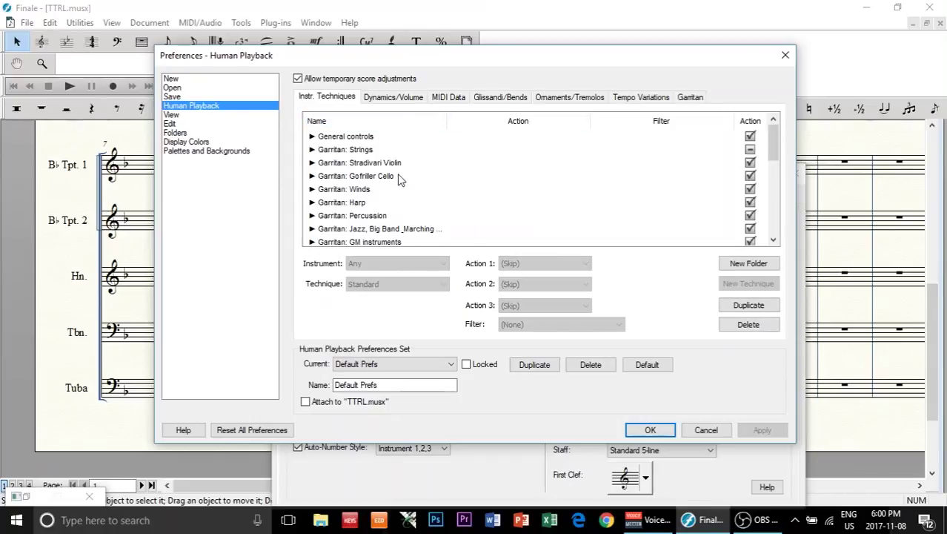
pyautogui.moveTo(248, 57); pyautogui.dragTo(467, 69)
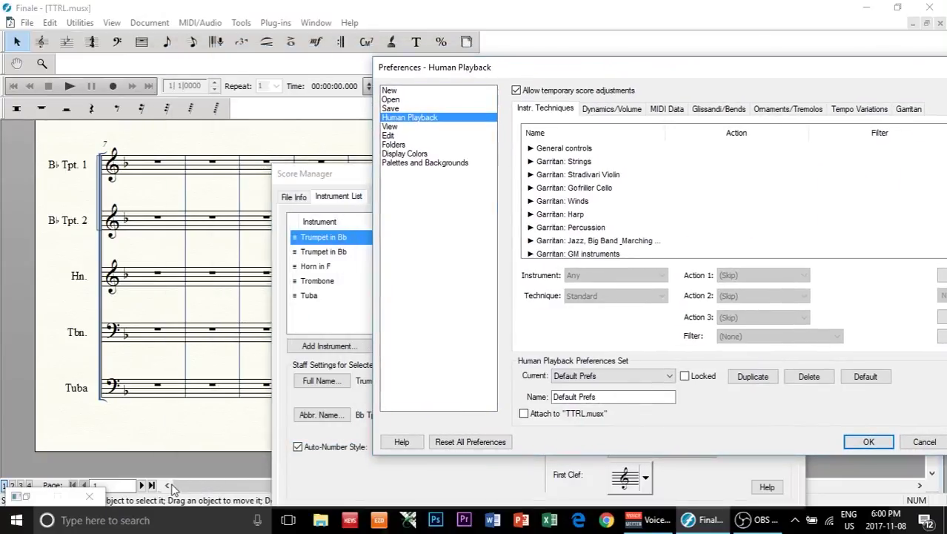
pyautogui.moveTo(579, 68); pyautogui.dragTo(281, 60)
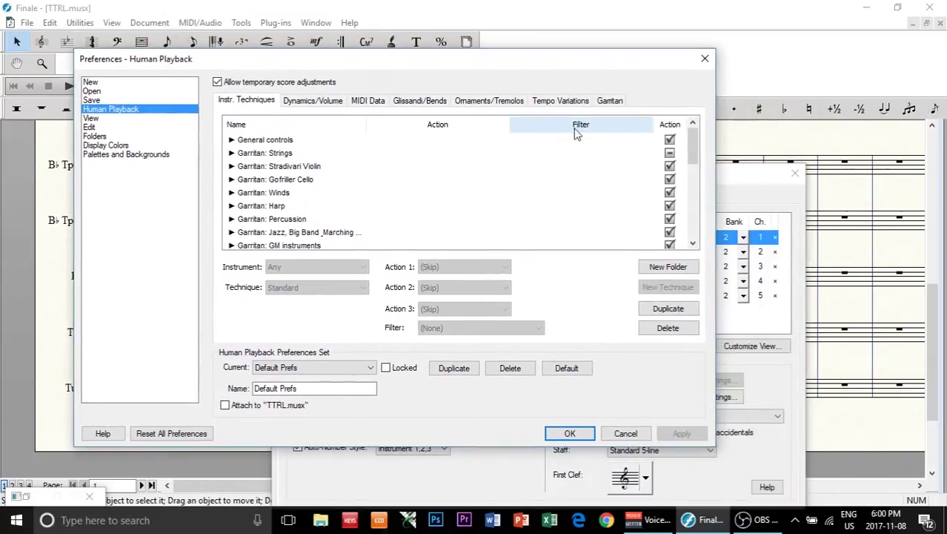
# - Examine the keyswitch actions and filters in the Garritan: Strings technique folder, then collapse it
pyautogui.click(232, 154)
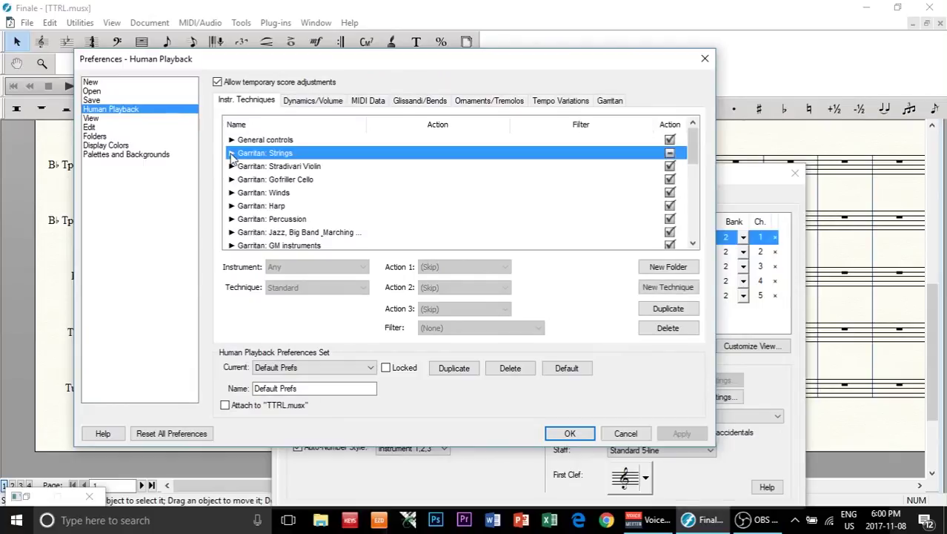
pyautogui.click(232, 154)
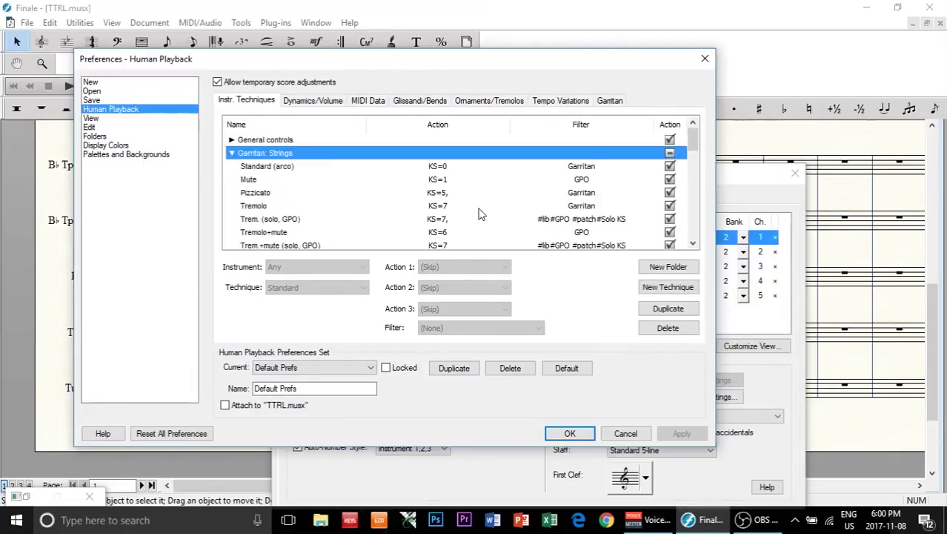
pyautogui.click(232, 152)
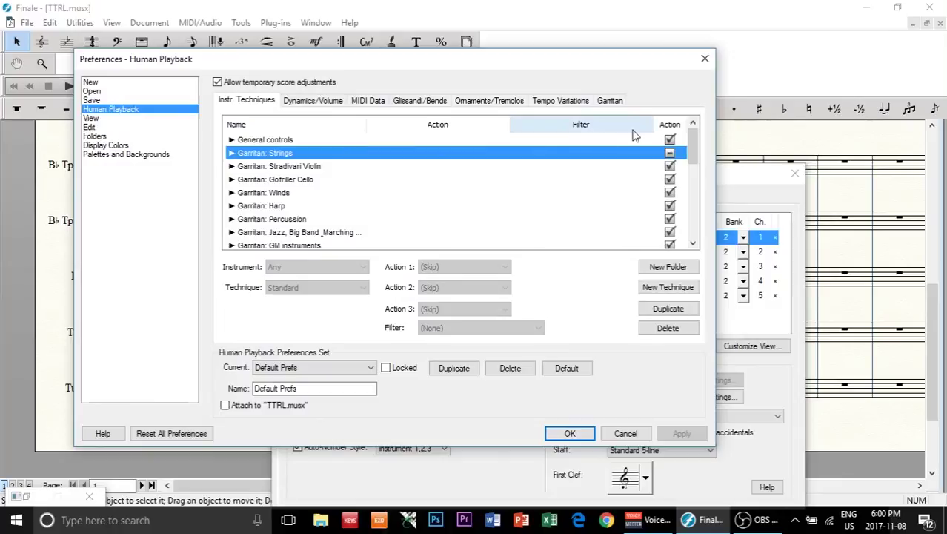
# - Disable all existing instrument technique folders, from General controls through the Garritan and GPO 5 sets to SoftSynth (General MIDI)
pyautogui.click(671, 140)
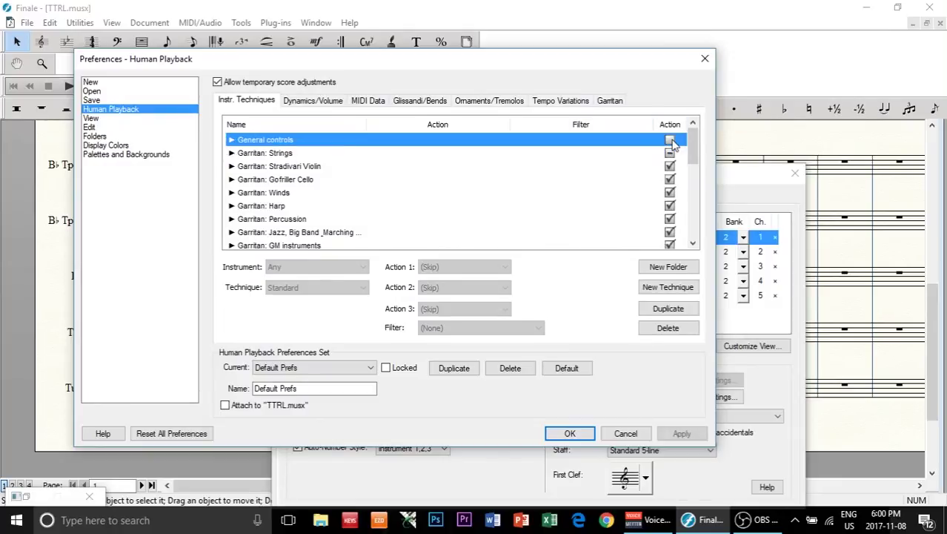
pyautogui.click(670, 152)
pyautogui.click(671, 166)
pyautogui.click(670, 153)
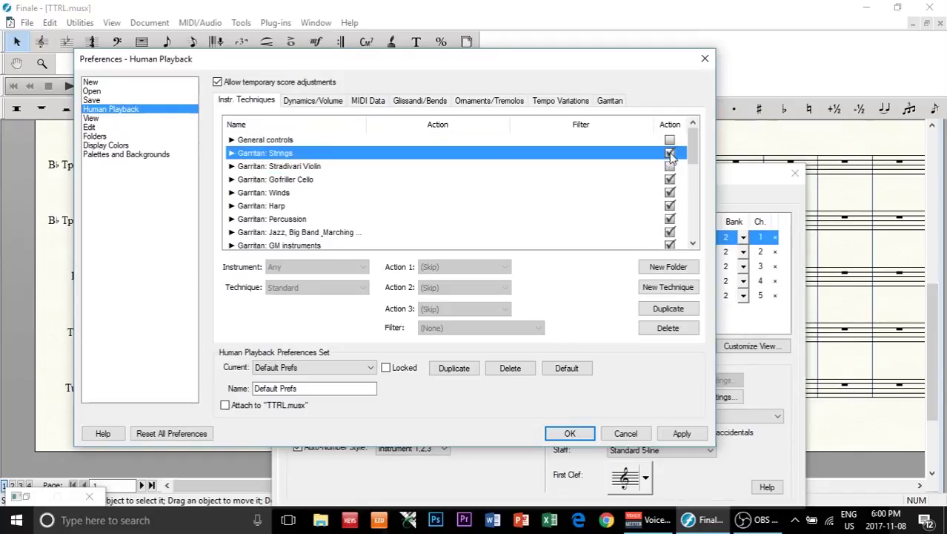
pyautogui.click(670, 179)
pyautogui.click(670, 193)
pyautogui.click(670, 205)
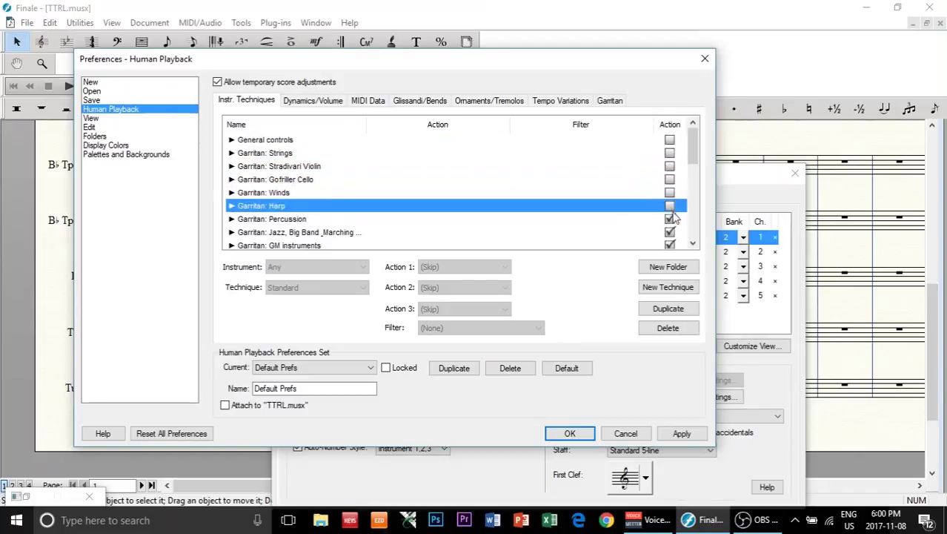
pyautogui.scroll(-2, 670, 205)
pyautogui.click(671, 153)
pyautogui.click(670, 166)
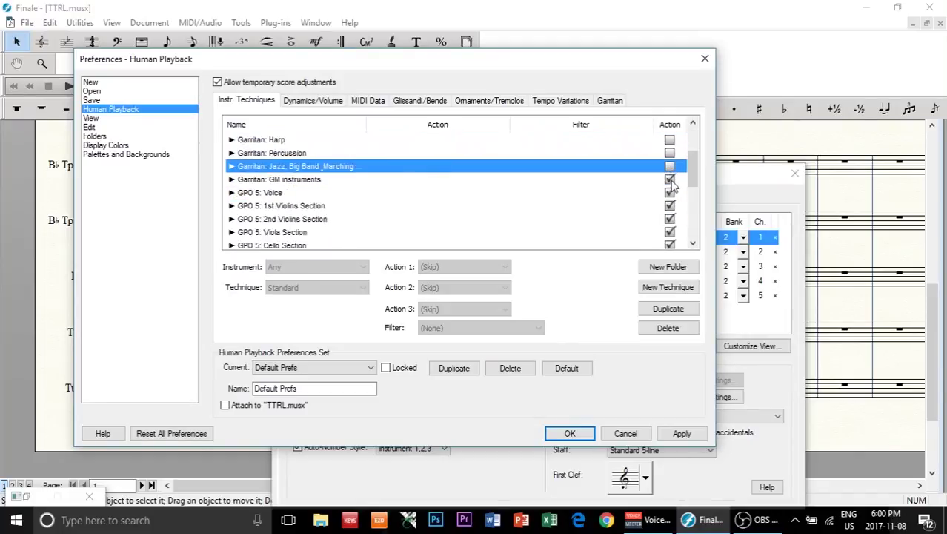
pyautogui.click(670, 180)
pyautogui.click(670, 193)
pyautogui.click(670, 205)
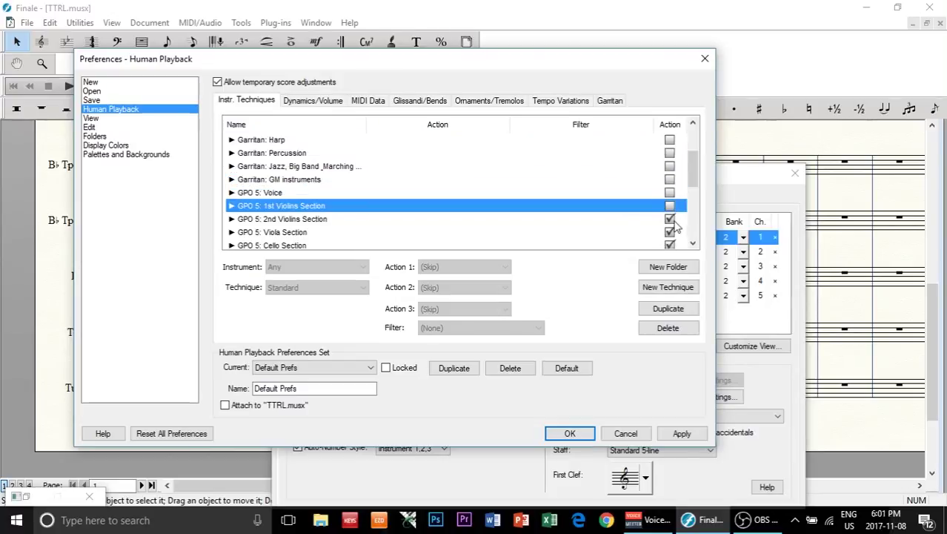
pyautogui.click(670, 219)
pyautogui.click(670, 232)
pyautogui.scroll(-2, 671, 232)
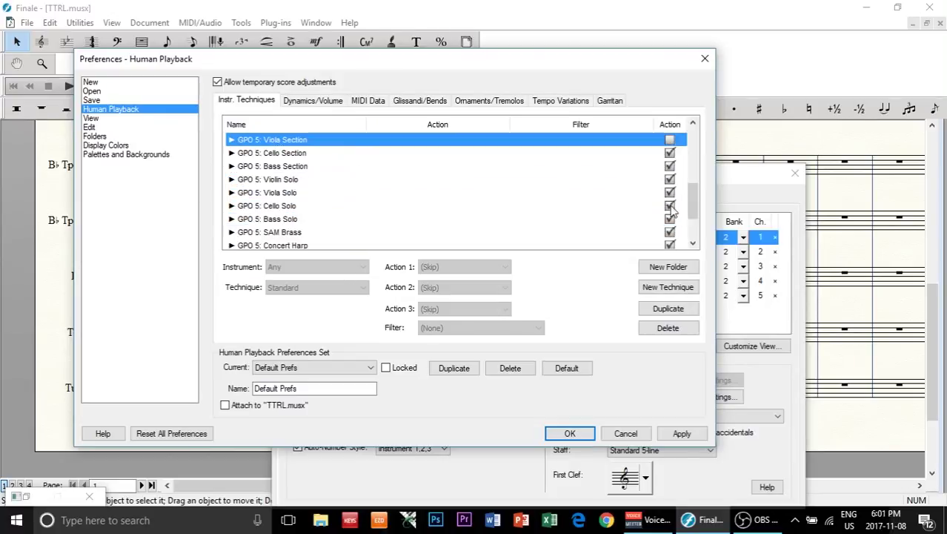
pyautogui.click(670, 153)
pyautogui.click(670, 166)
pyautogui.click(670, 179)
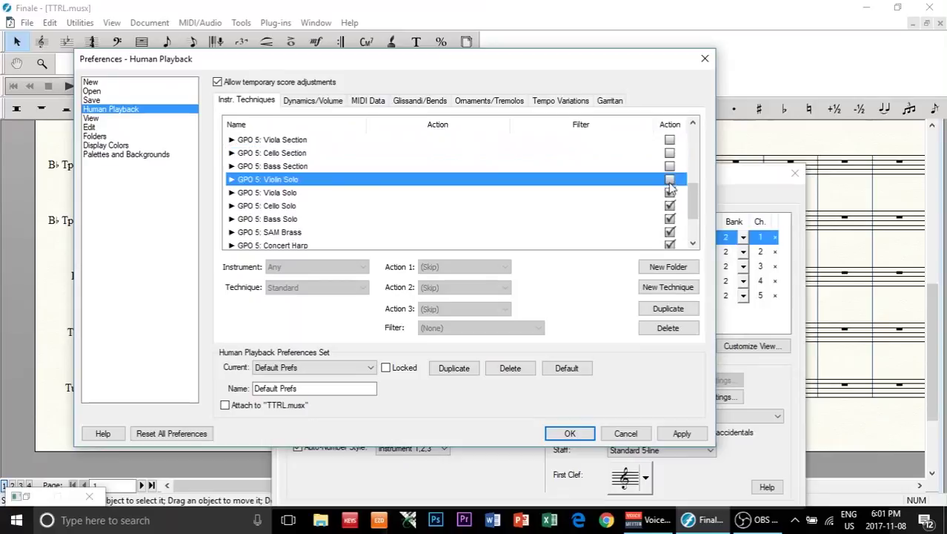
pyautogui.click(670, 193)
pyautogui.click(670, 205)
pyautogui.click(671, 219)
pyautogui.click(670, 232)
pyautogui.scroll(-2, 686, 215)
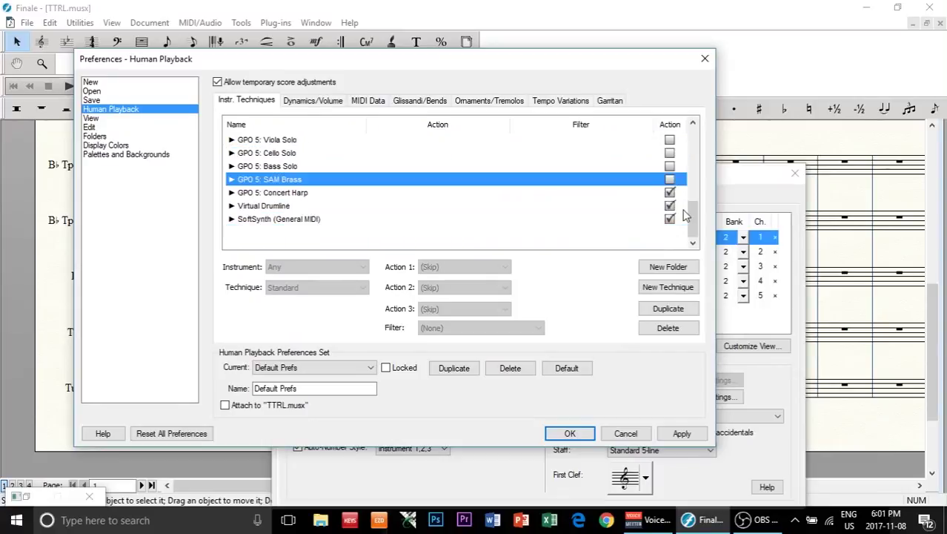
pyautogui.click(670, 193)
pyautogui.click(670, 205)
pyautogui.click(670, 219)
pyautogui.scroll(4, 658, 195)
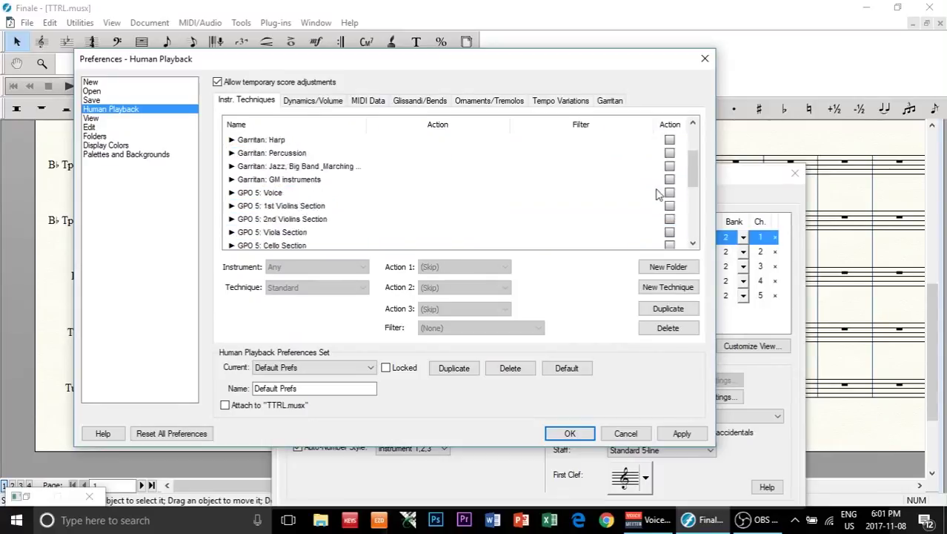
pyautogui.scroll(2, 658, 195)
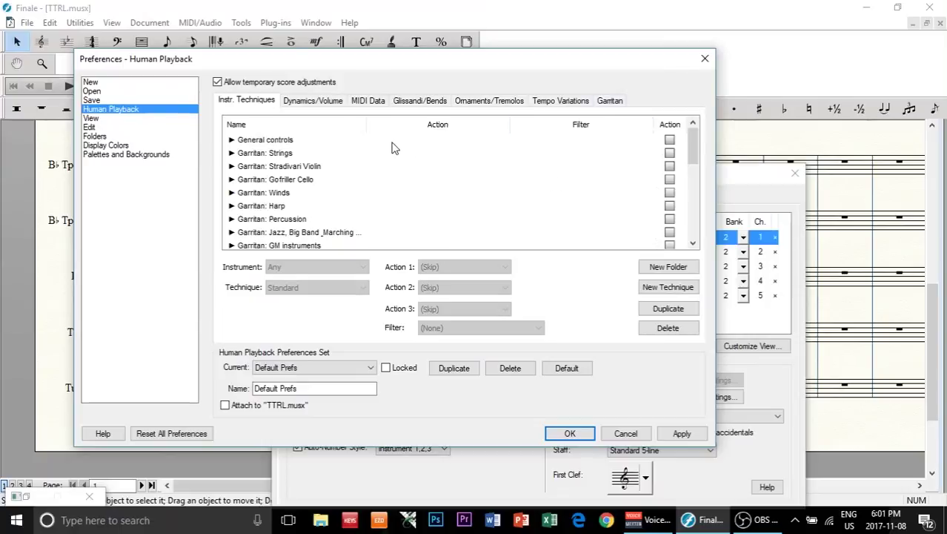
# - Create a new instrument techniques folder and name it SS Trumpet
pyautogui.click(671, 269)
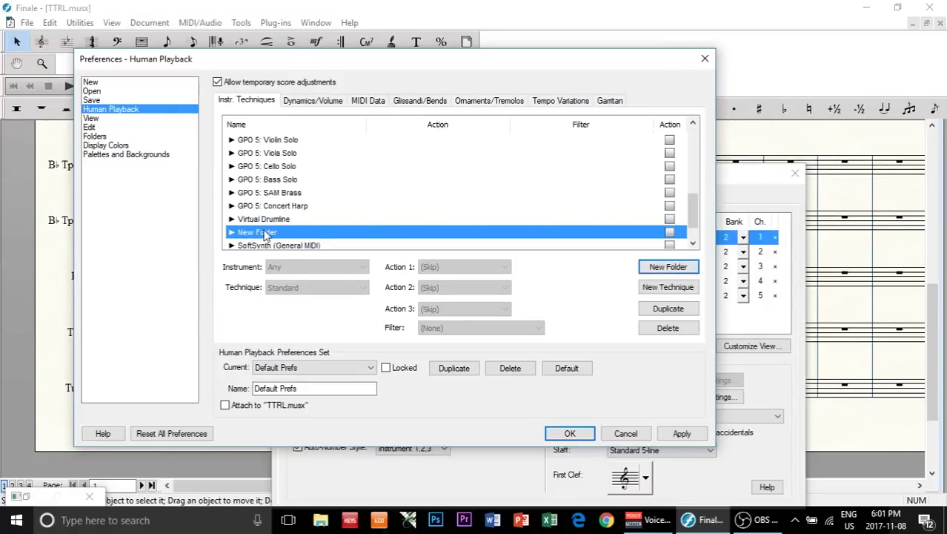
pyautogui.click(264, 232)
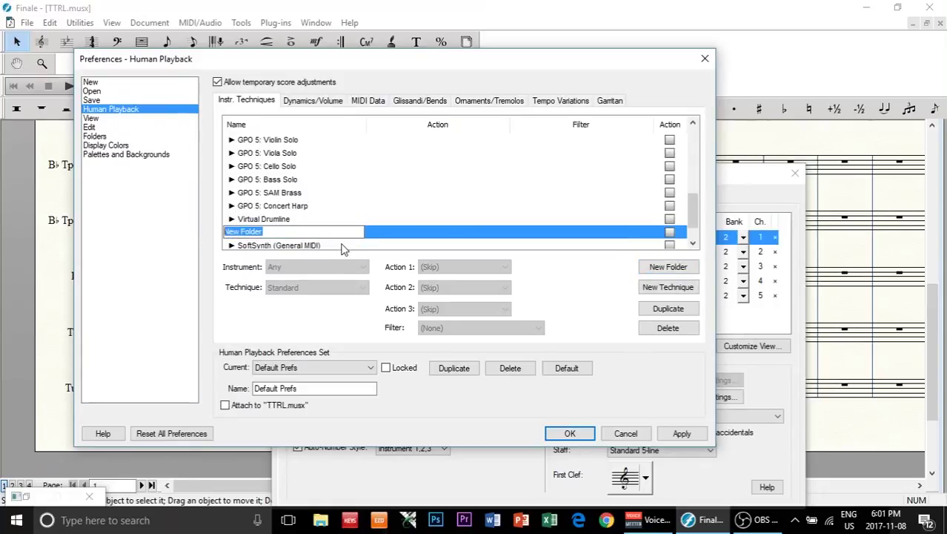
pyautogui.write('SS Trumpet')
pyautogui.click(412, 236)
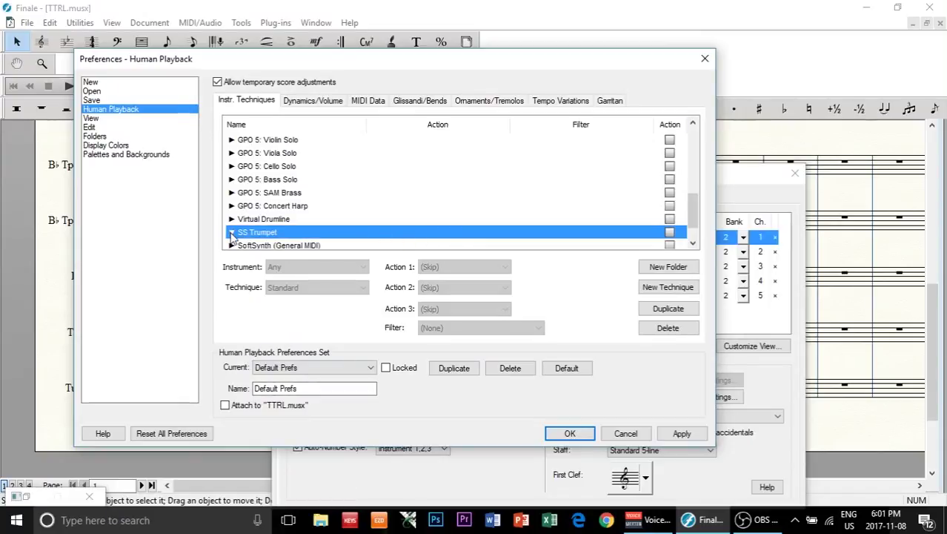
# - Add a new technique inside the SS Trumpet folder and name it Stacato
pyautogui.click(231, 233)
pyautogui.scroll(-1, 311, 231)
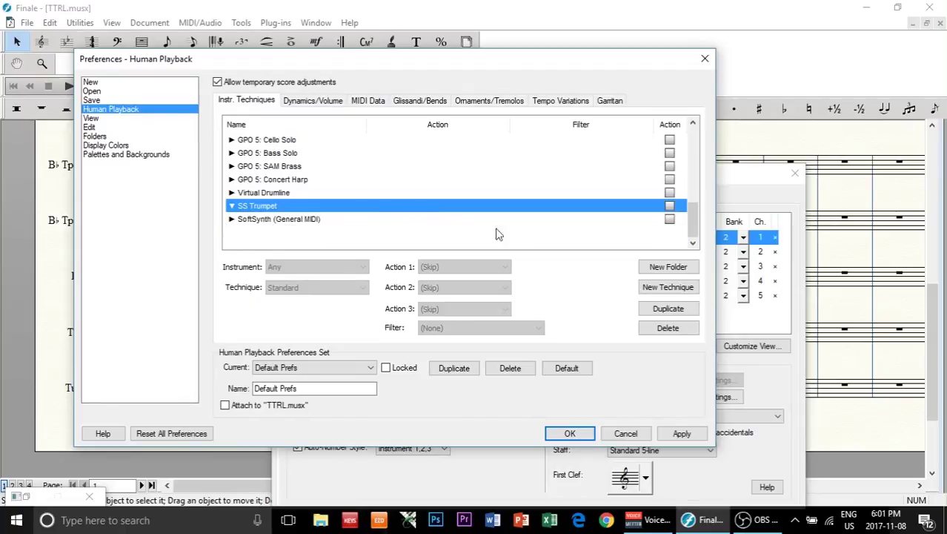
pyautogui.click(653, 295)
pyautogui.scroll(-1, 349, 219)
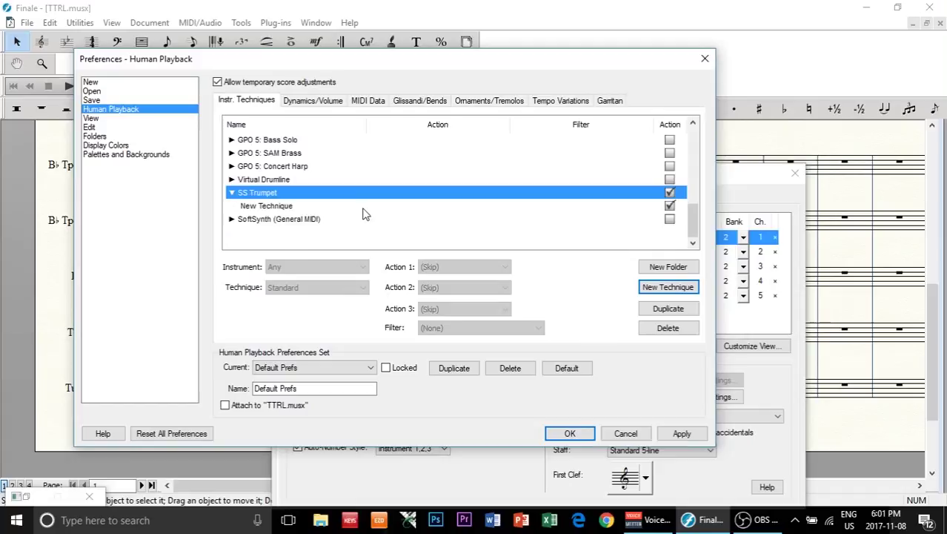
pyautogui.click(295, 207)
pyautogui.click(293, 207)
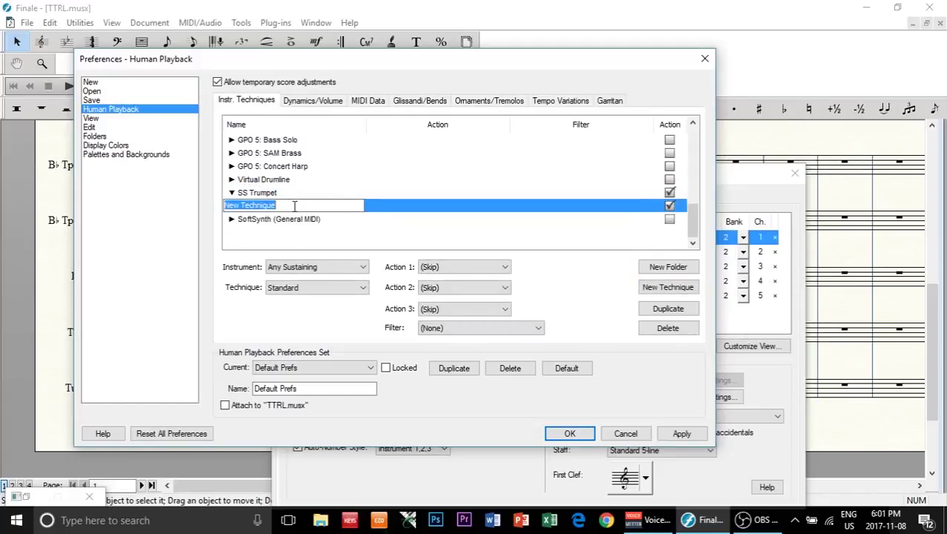
pyautogui.write('Stac')
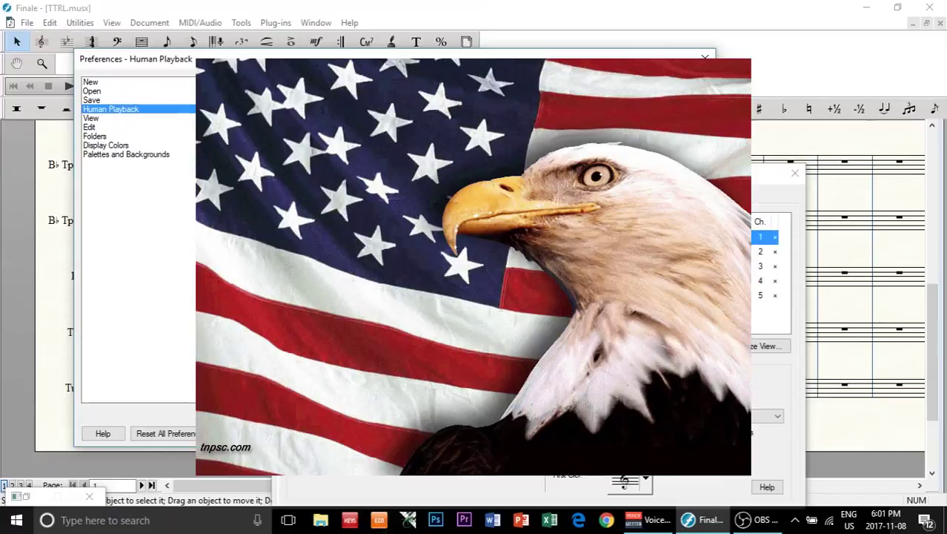
pyautogui.write('ato')
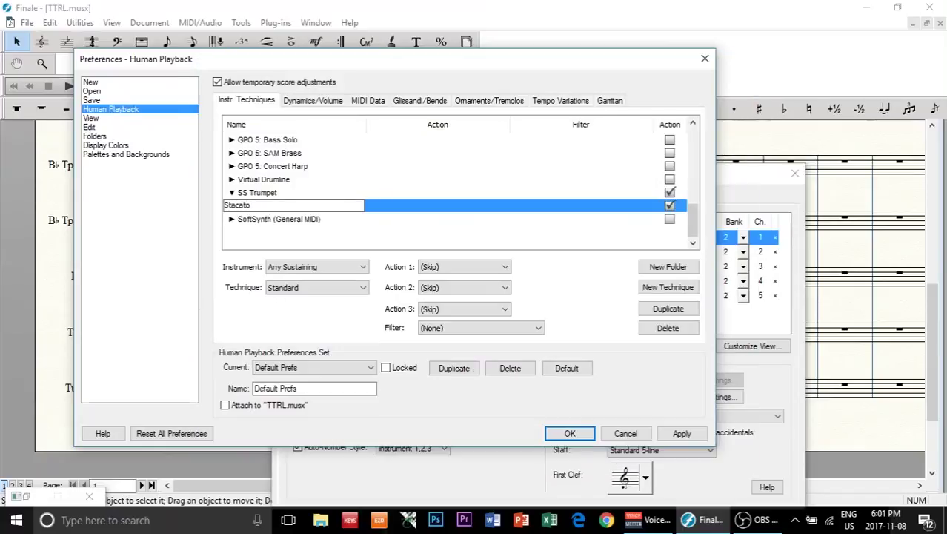
pyautogui.press('Return')
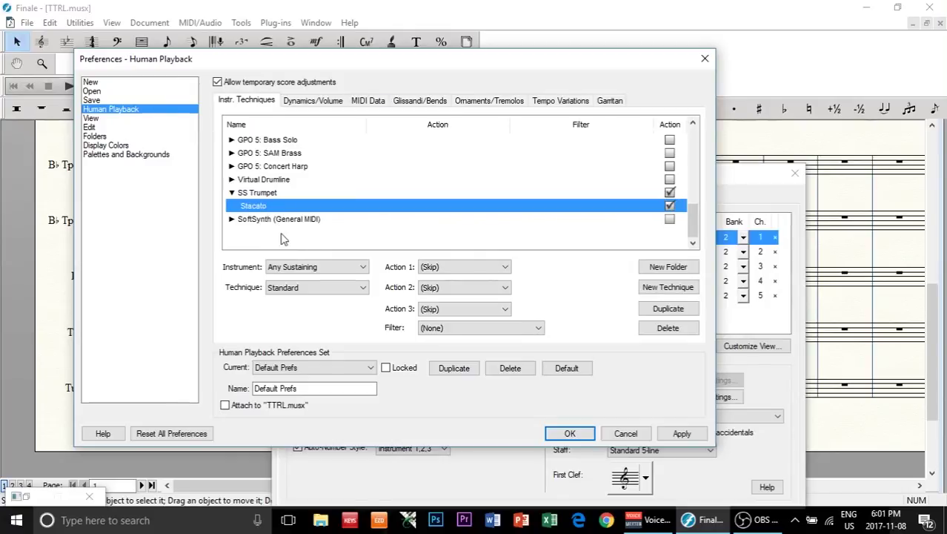
# - Assign the Stacato technique to the Trumpet instrument and the Staccato playing technique
pyautogui.click(301, 267)
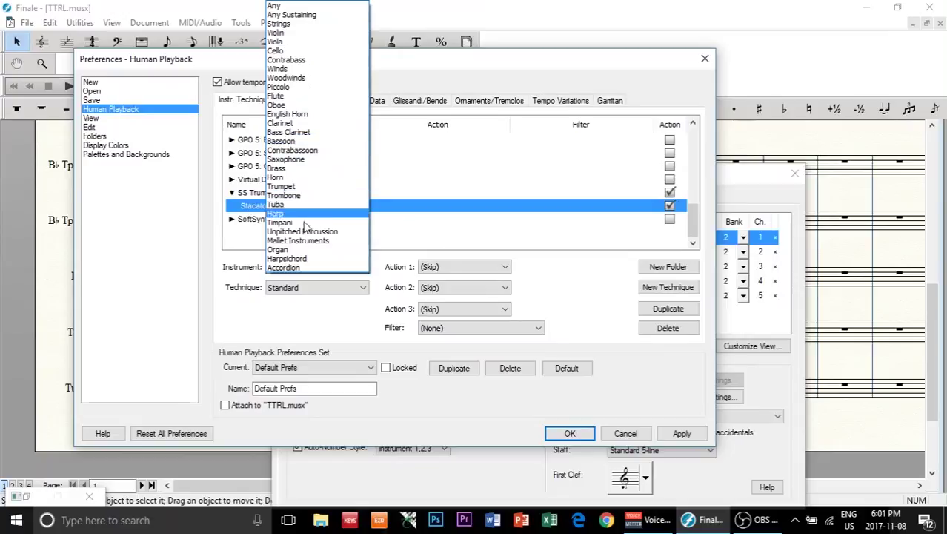
pyautogui.click(306, 186)
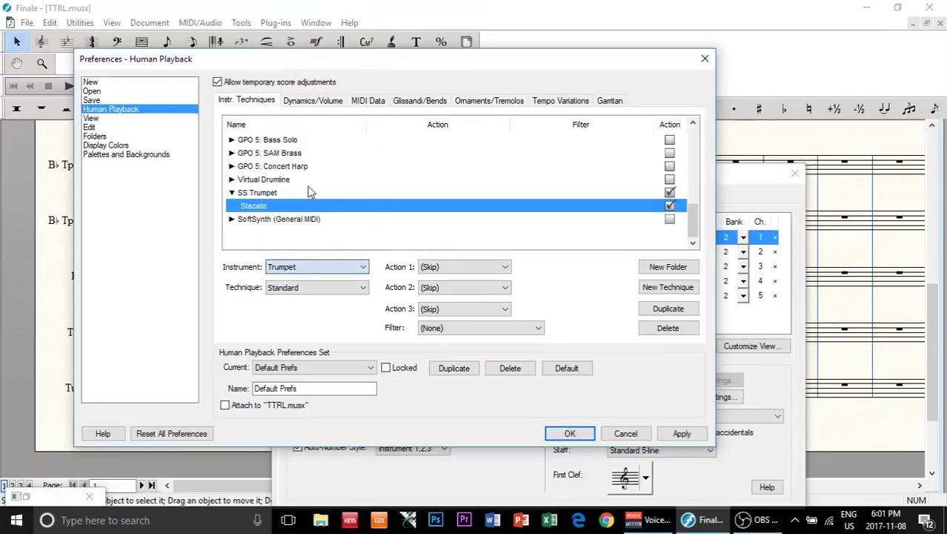
pyautogui.click(297, 288)
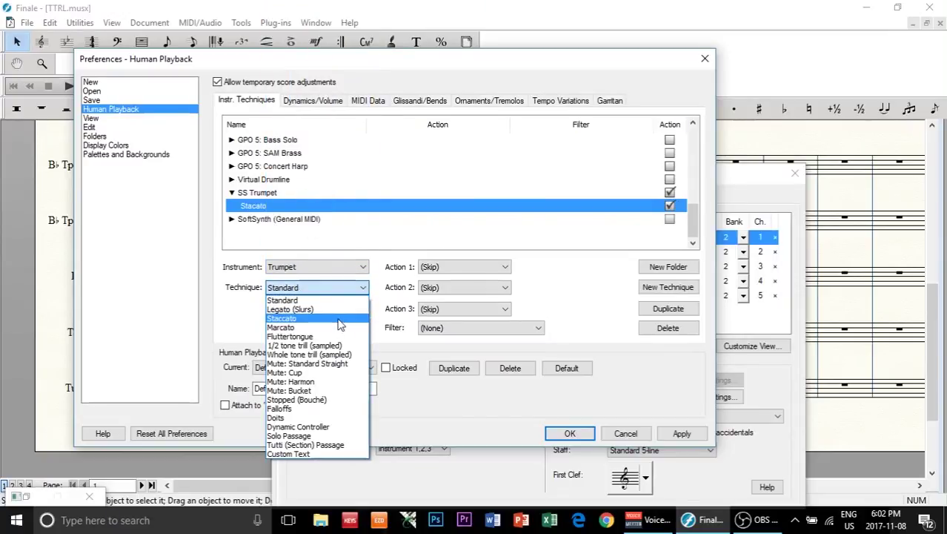
pyautogui.click(338, 320)
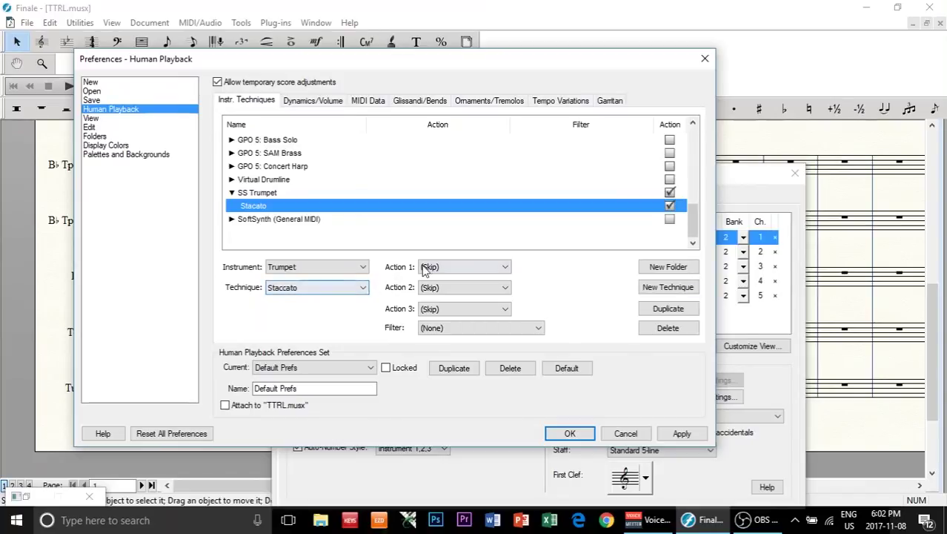
# - Set the Stacato technique's first action to Key Switch
pyautogui.click(491, 271)
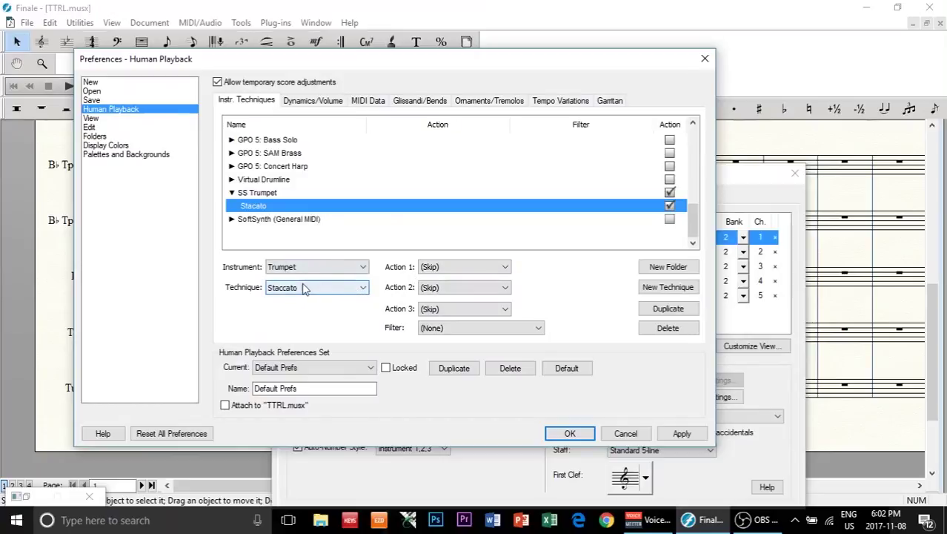
pyautogui.click(498, 270)
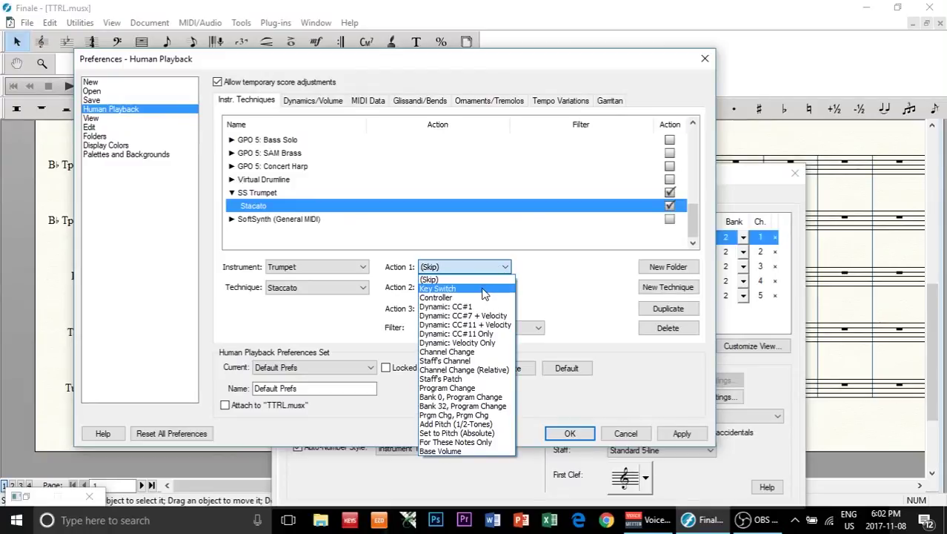
pyautogui.click(483, 289)
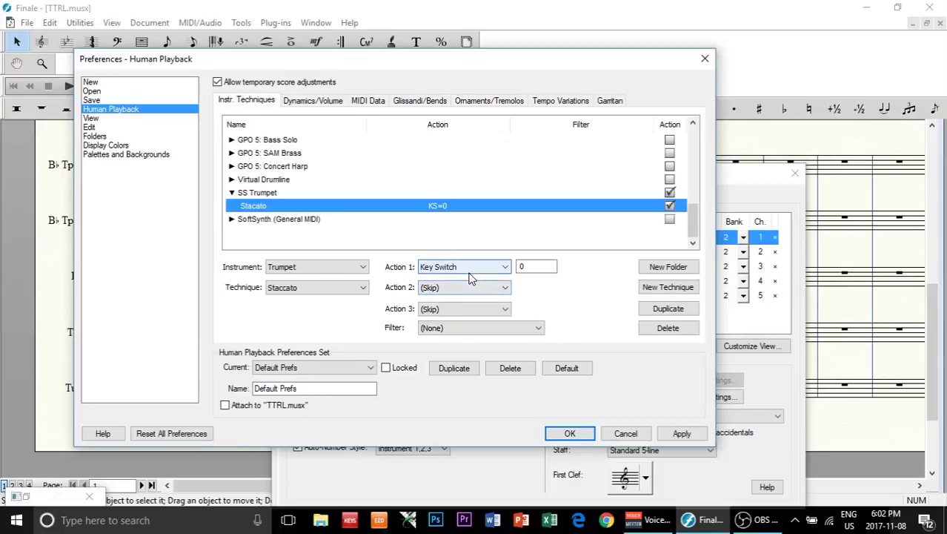
# - Bring up the Kontakt player and try the trumpet keyswitches to identify the one for Staccato, then put the player away
pyautogui.click(26, 503)
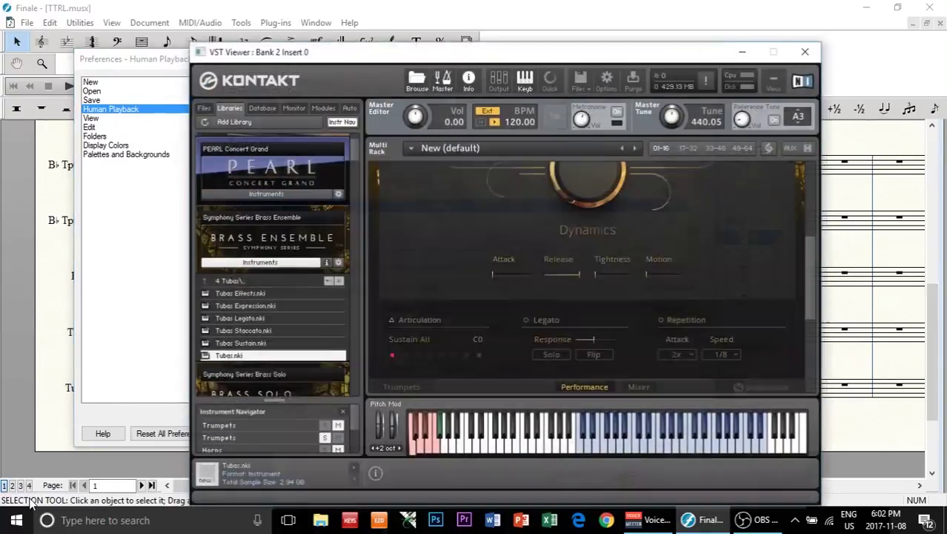
pyautogui.click(446, 436)
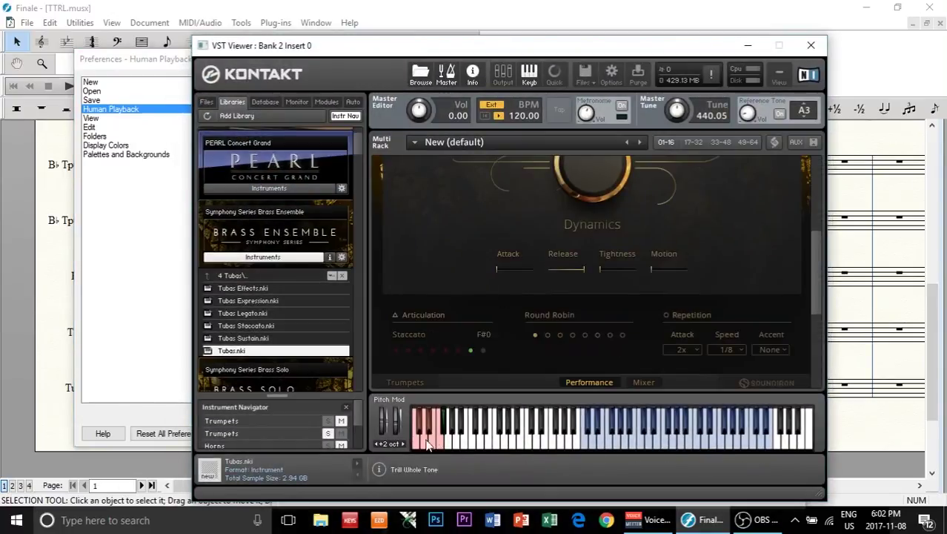
pyautogui.click(420, 442)
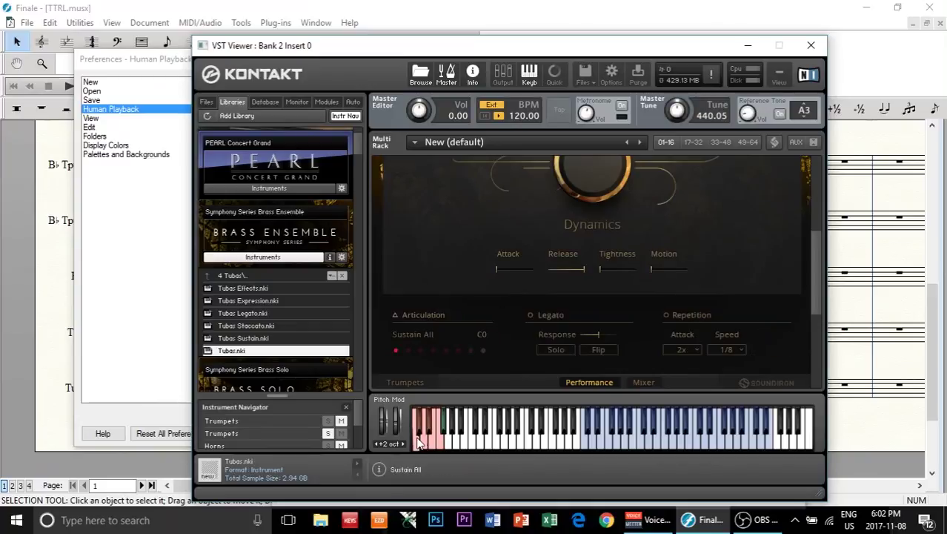
pyautogui.click(446, 433)
pyautogui.scroll(2, 544, 263)
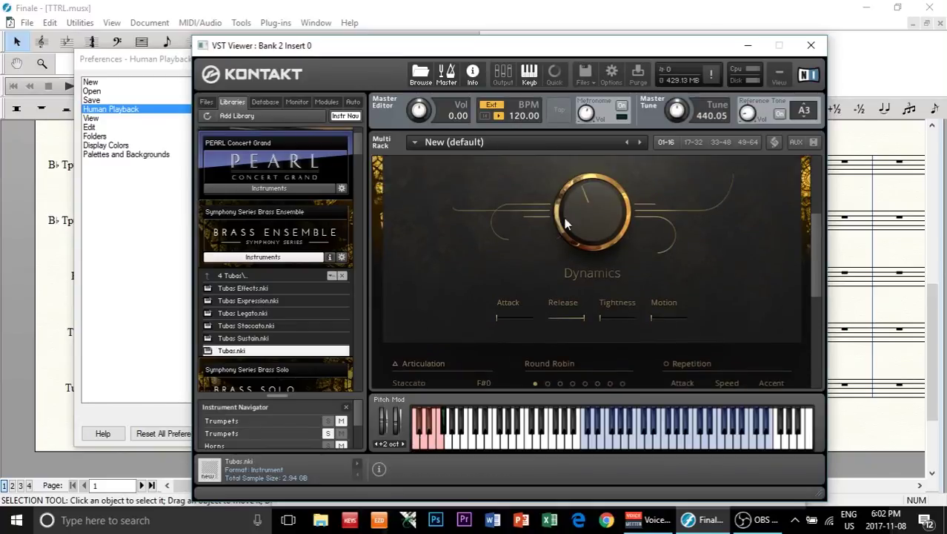
pyautogui.scroll(-3, 529, 270)
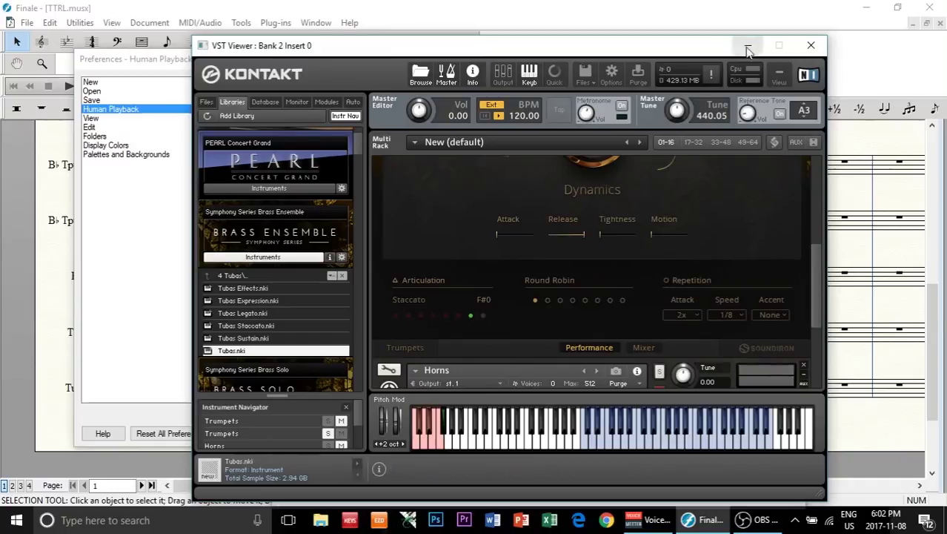
pyautogui.click(811, 45)
# - Set the Stacato technique's key switch value to 30, then apply and close the Human Playback preferences
pyautogui.doubleClick(548, 266)
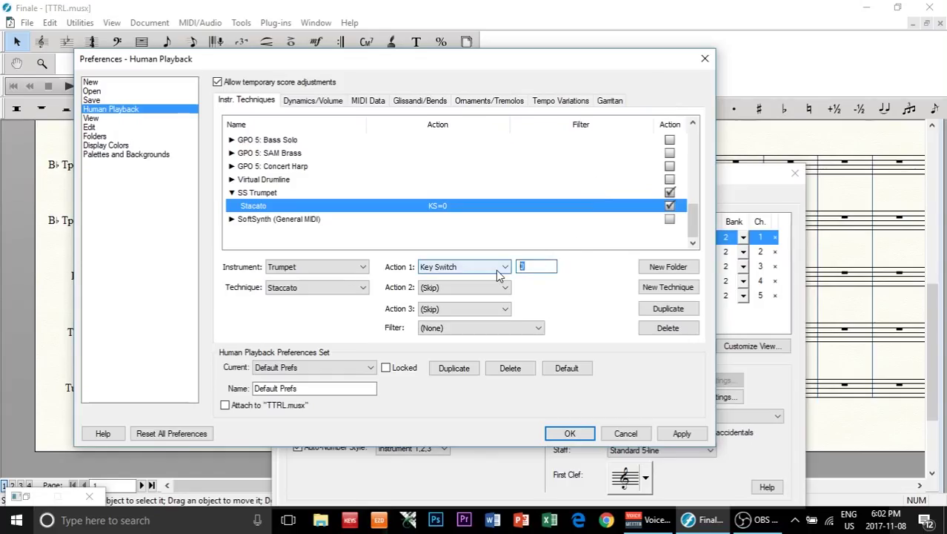
pyautogui.write('30')
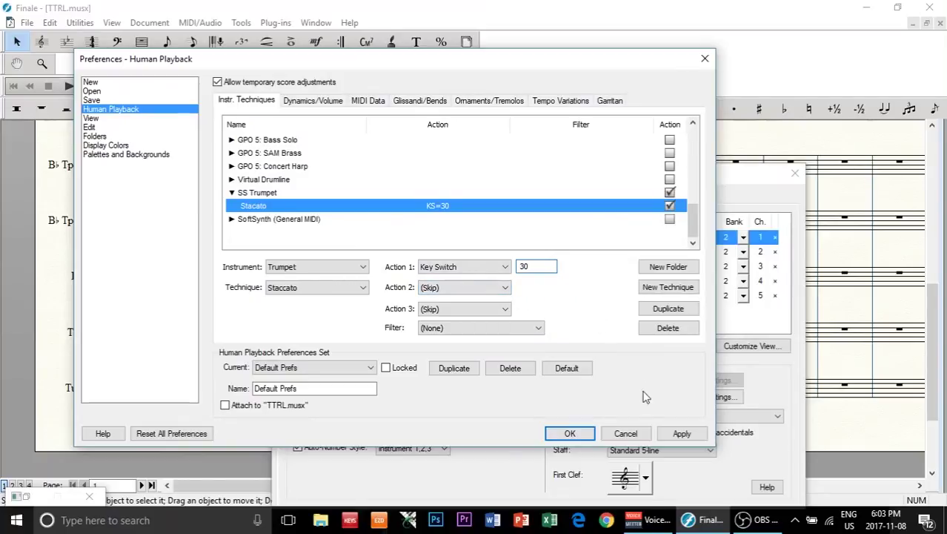
pyautogui.click(675, 433)
pyautogui.click(575, 435)
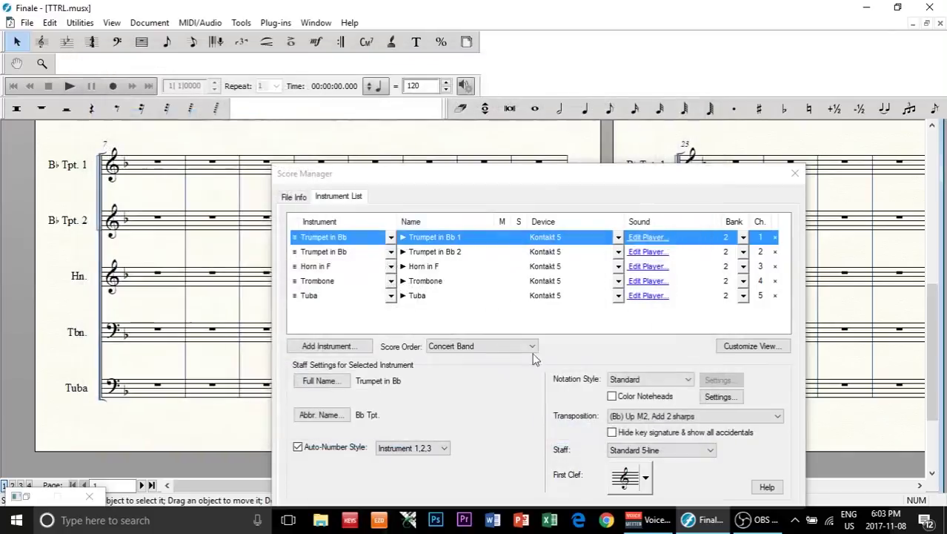
# - Move the Score Manager aside and place the Kontakt player beside the score's opening measures, with the trumpets on Sustain All
pyautogui.moveTo(493, 175); pyautogui.dragTo(743, 142)
pyautogui.moveTo(404, 485); pyautogui.dragTo(495, 473)
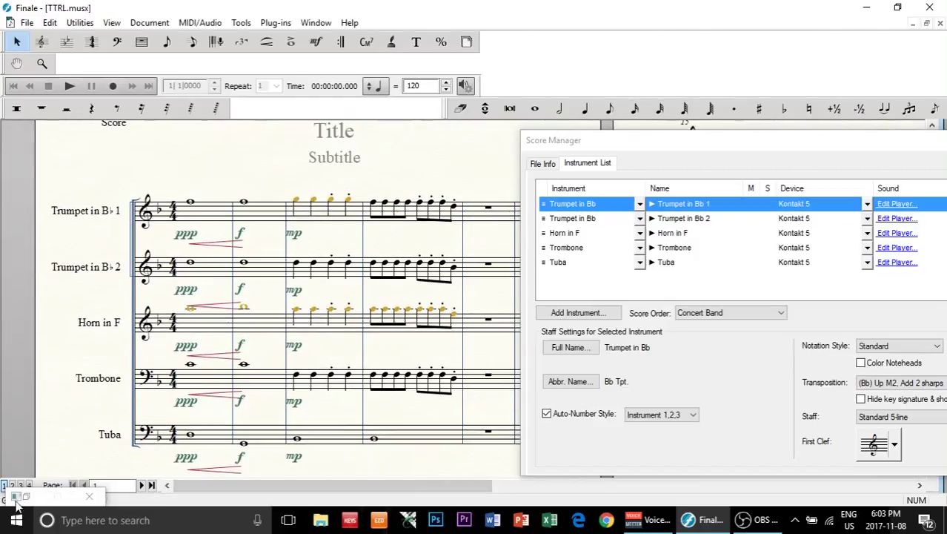
pyautogui.scroll(6, 540, 285)
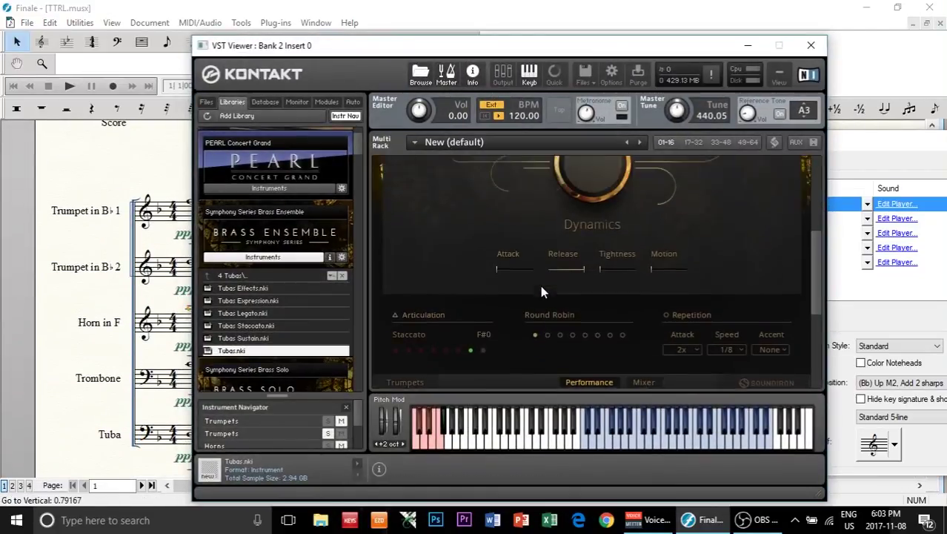
pyautogui.scroll(-3, 642, 252)
pyautogui.scroll(-2, 633, 282)
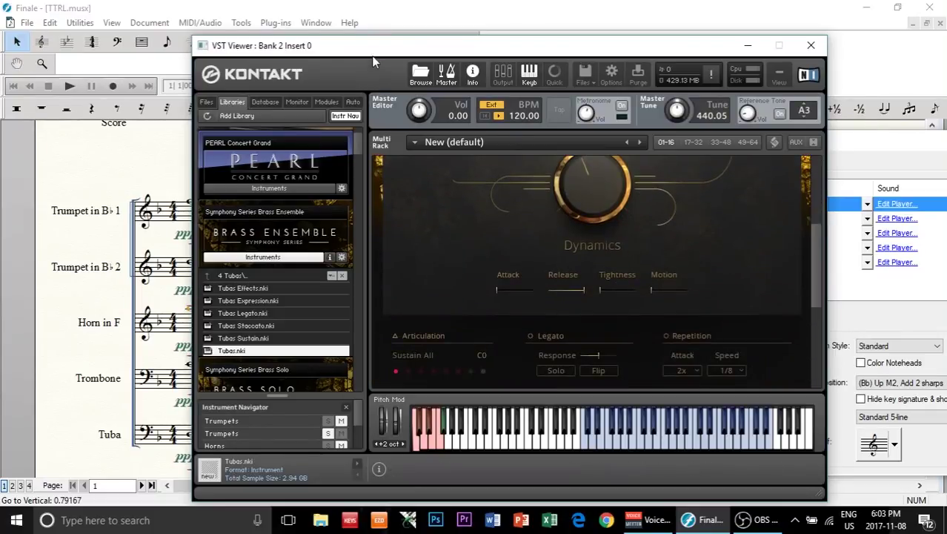
pyautogui.moveTo(379, 45); pyautogui.dragTo(595, 45)
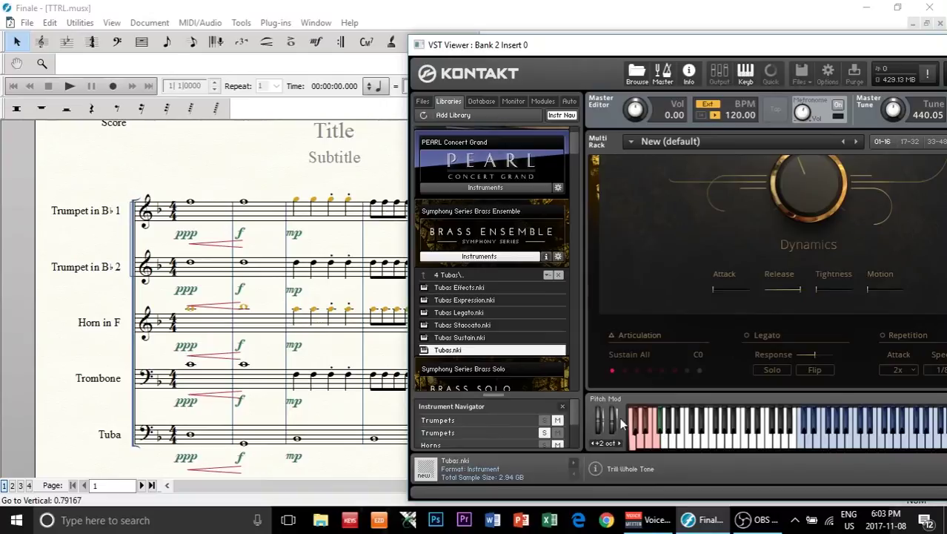
# - Play back the opening measures to check the trumpet articulation switching in Kontakt, then stop and try the lowest keyswitch
pyautogui.click(69, 86)
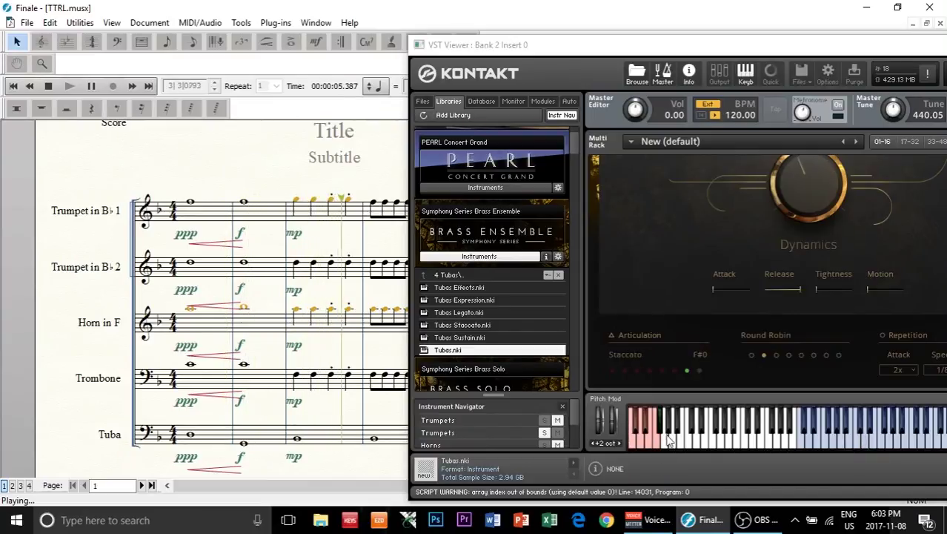
pyautogui.click(48, 86)
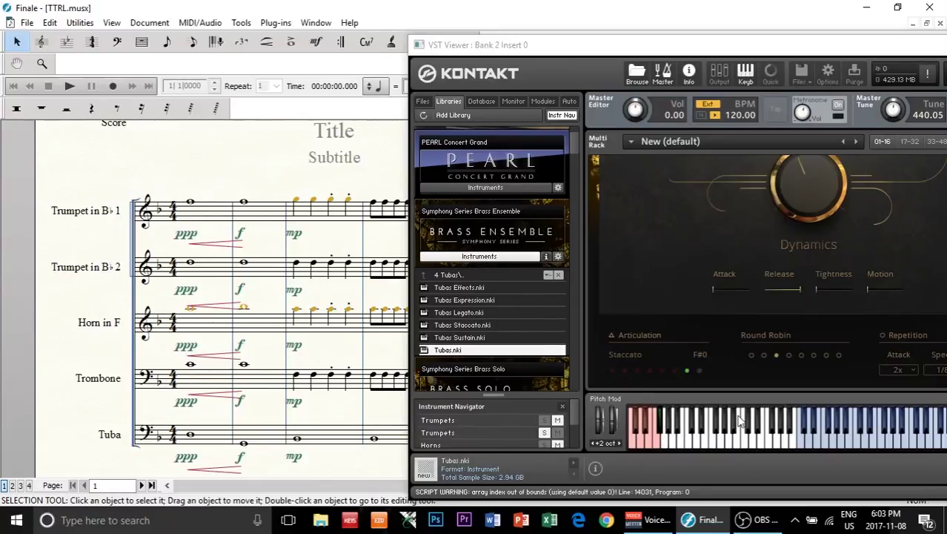
pyautogui.click(632, 442)
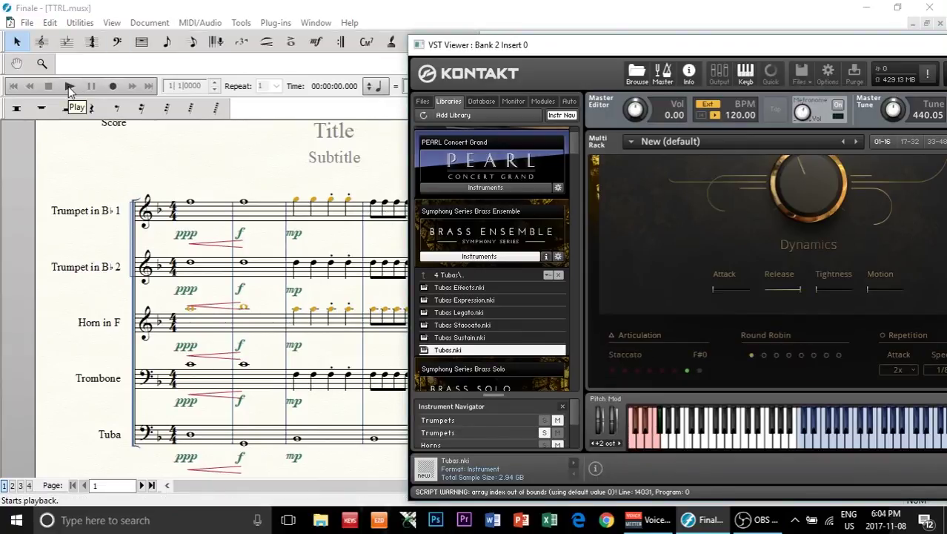
# - Reopen the Human Playback preferences and expand the SS Trumpet folder in the instrument techniques
pyautogui.click(201, 22)
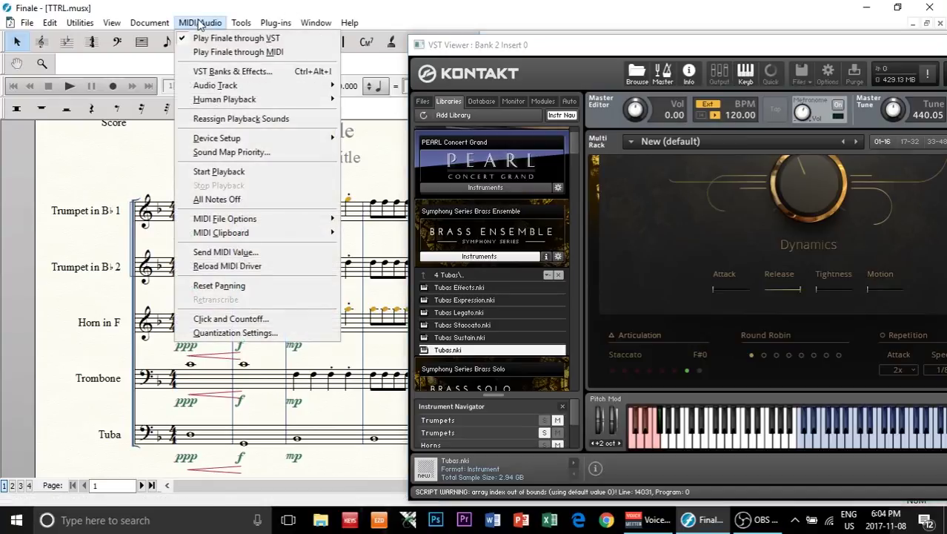
pyautogui.moveTo(237, 99)
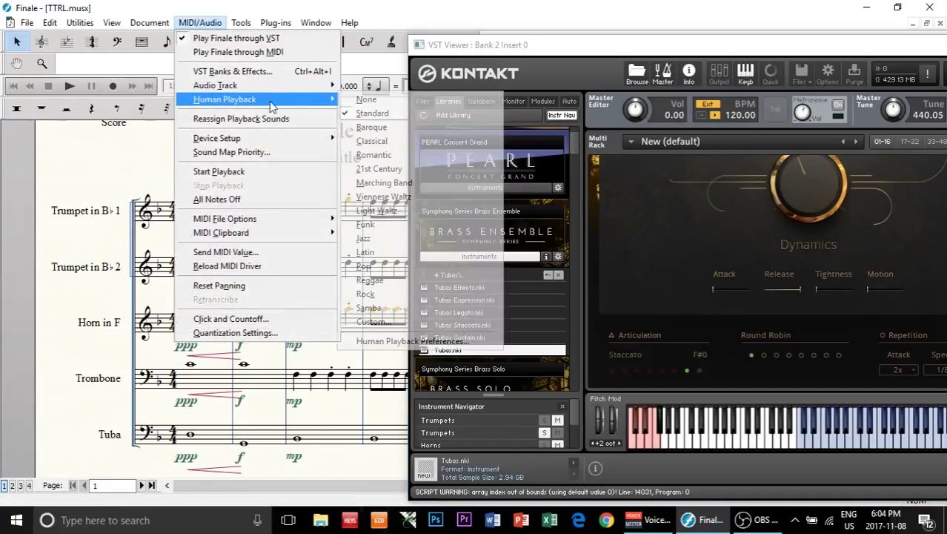
pyautogui.click(435, 341)
pyautogui.scroll(-6, 383, 170)
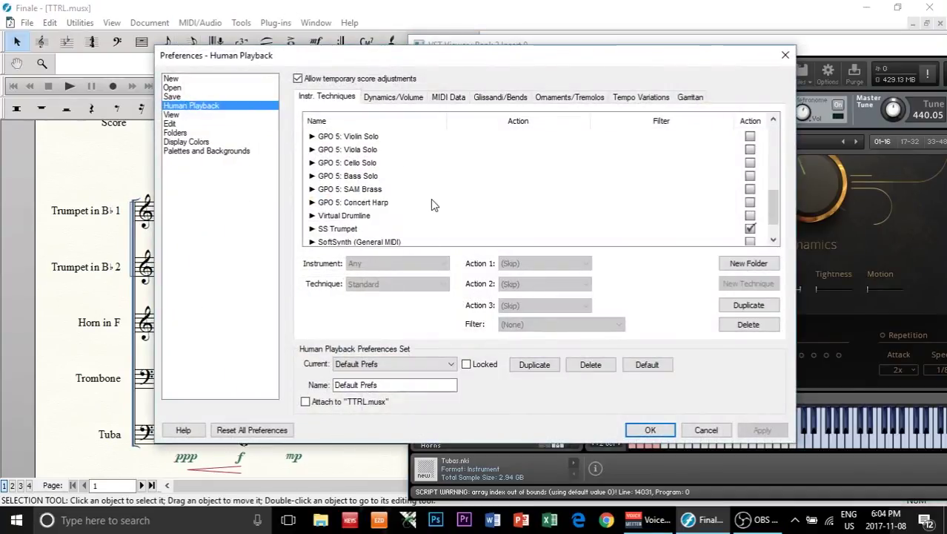
pyautogui.click(321, 205)
pyautogui.click(313, 203)
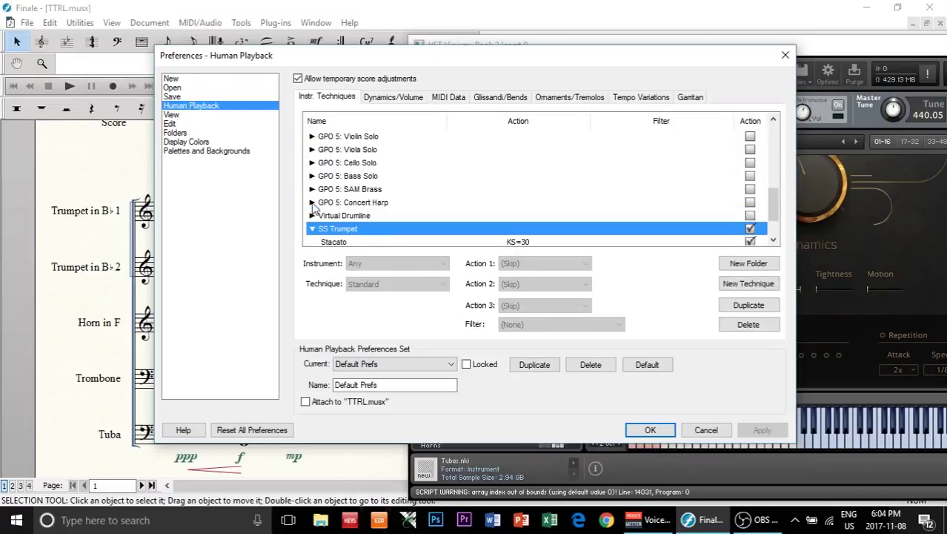
pyautogui.scroll(-1, 572, 240)
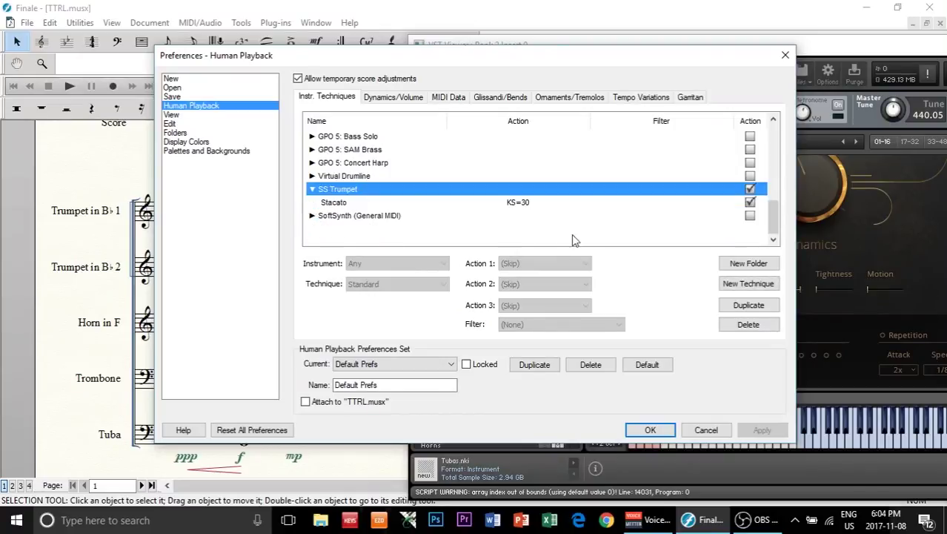
# - Add a new technique to the SS Trumpet folder and name it Normal
pyautogui.click(741, 283)
pyautogui.scroll(-2, 386, 234)
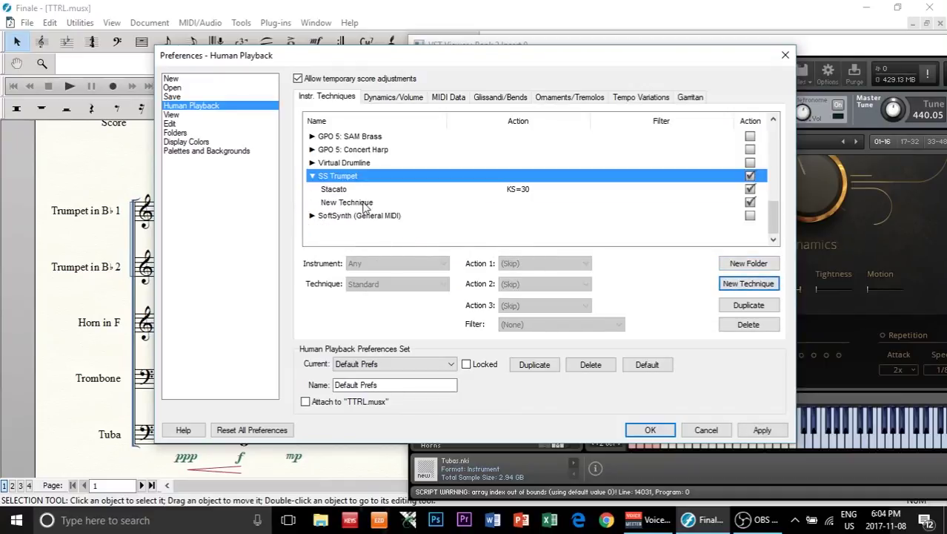
pyautogui.click(364, 205)
pyautogui.click(365, 201)
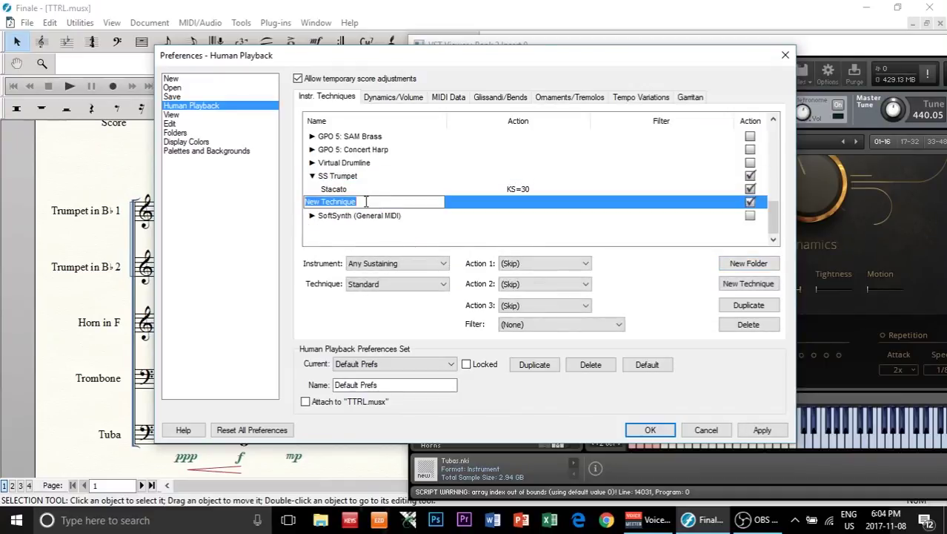
pyautogui.write('Normal')
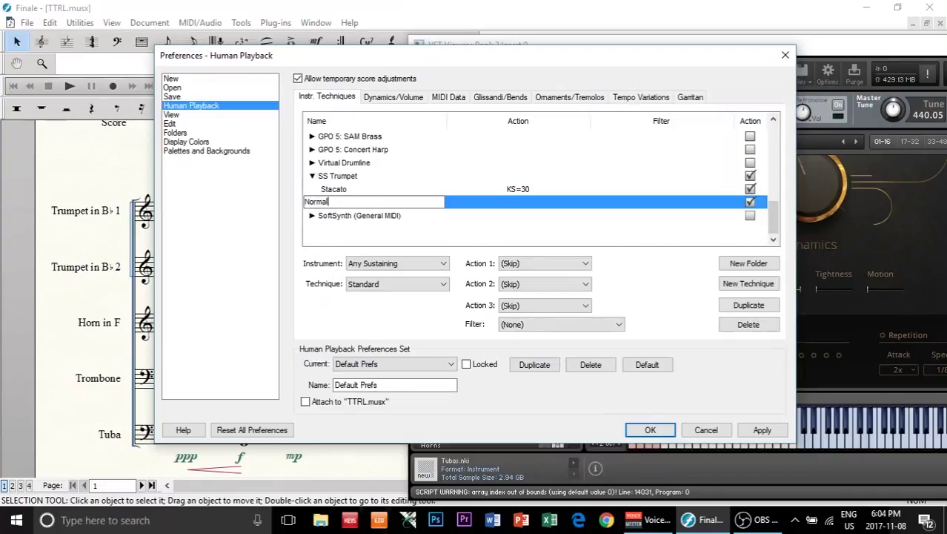
pyautogui.click(524, 205)
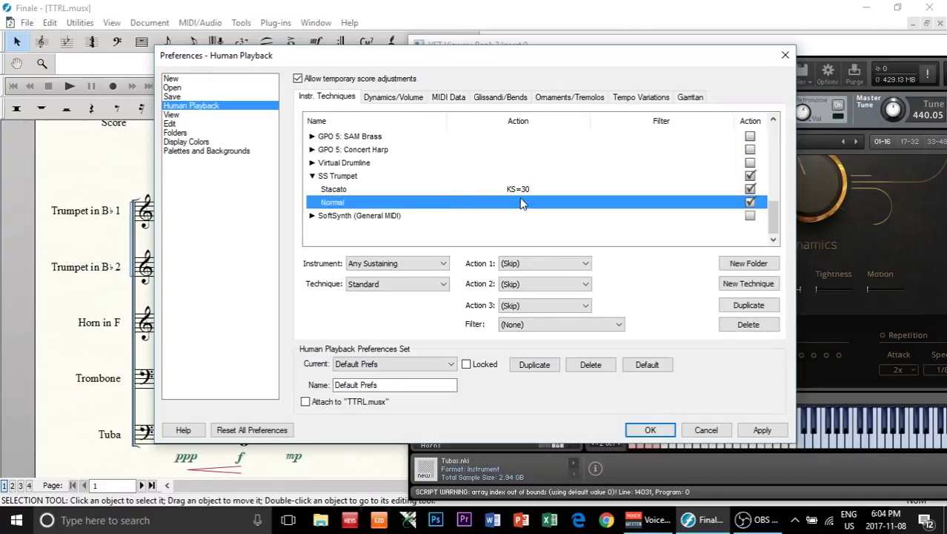
# - Assign the Normal technique to the Trumpet instrument and the Standard playing technique
pyautogui.click(432, 264)
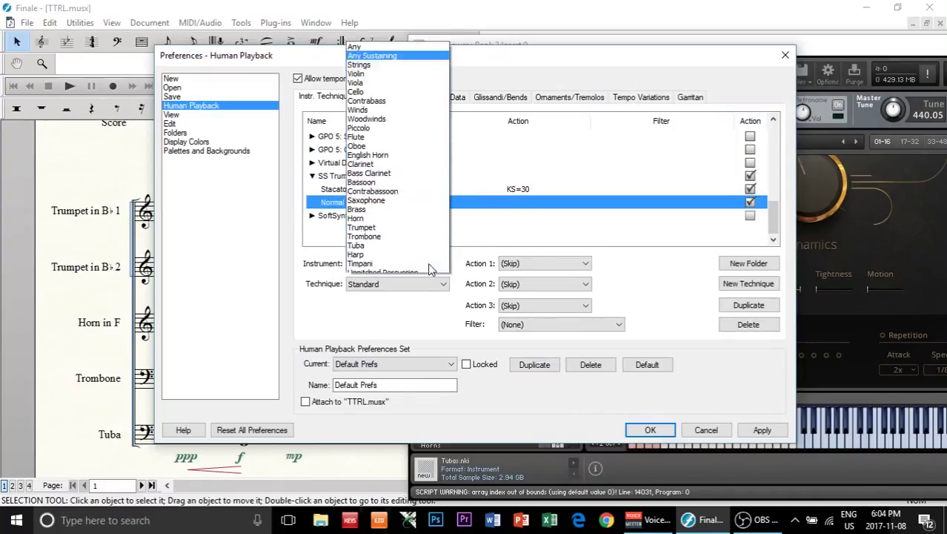
pyautogui.click(385, 189)
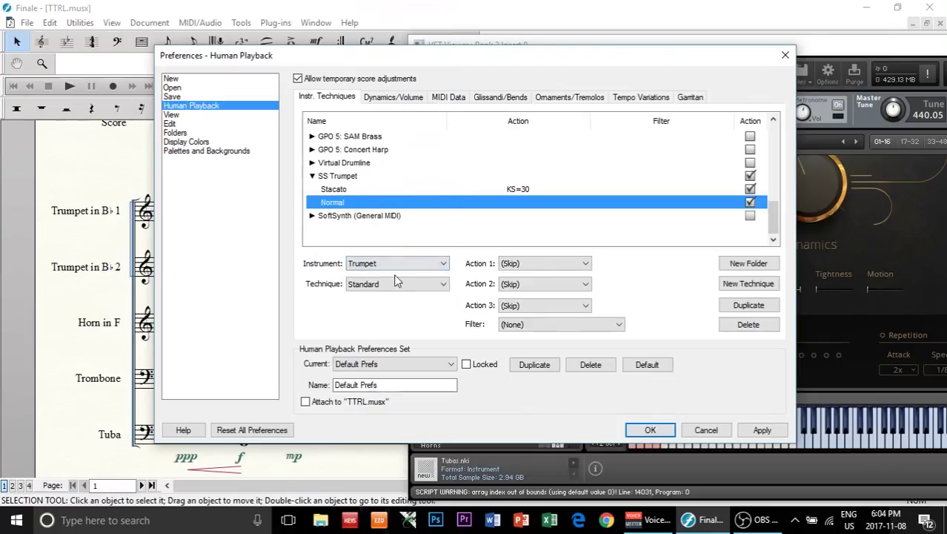
pyautogui.click(397, 285)
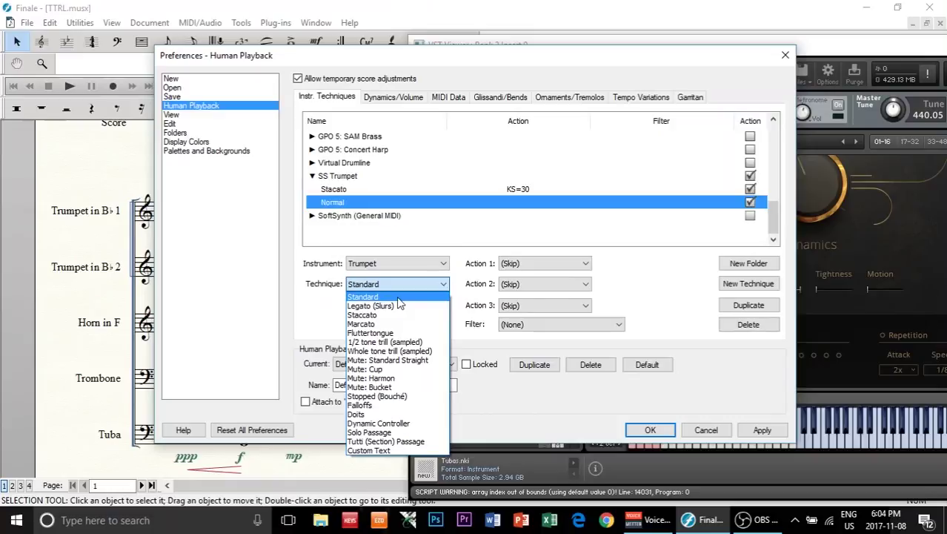
pyautogui.click(399, 298)
# - Move the preferences dialog aside and try the trumpet's Sustain All keyswitch in Kontakt to identify its note
pyautogui.moveTo(505, 67); pyautogui.dragTo(282, 68)
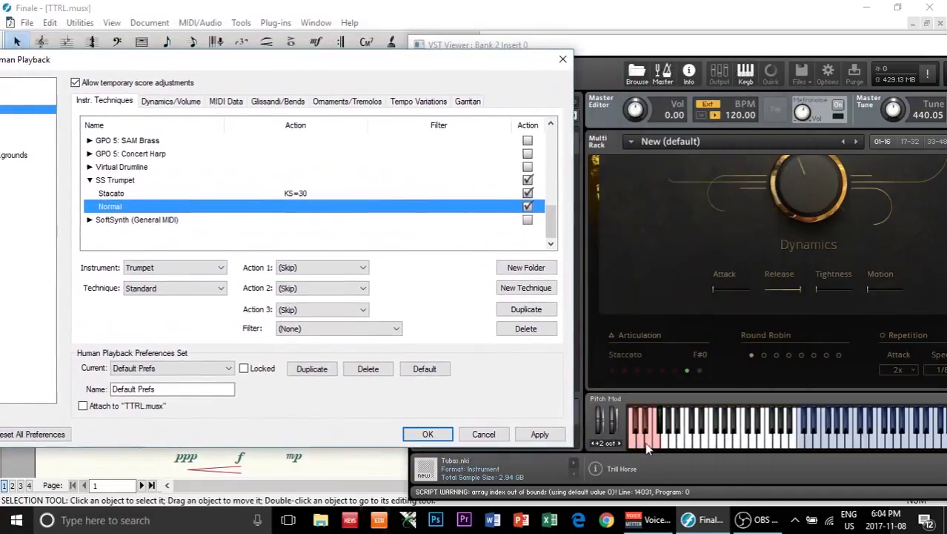
pyautogui.click(634, 442)
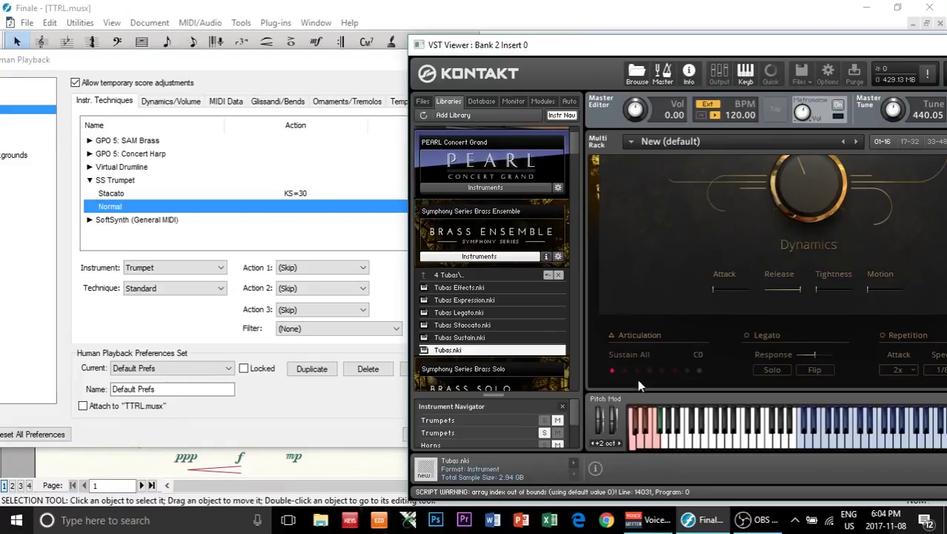
pyautogui.click(636, 443)
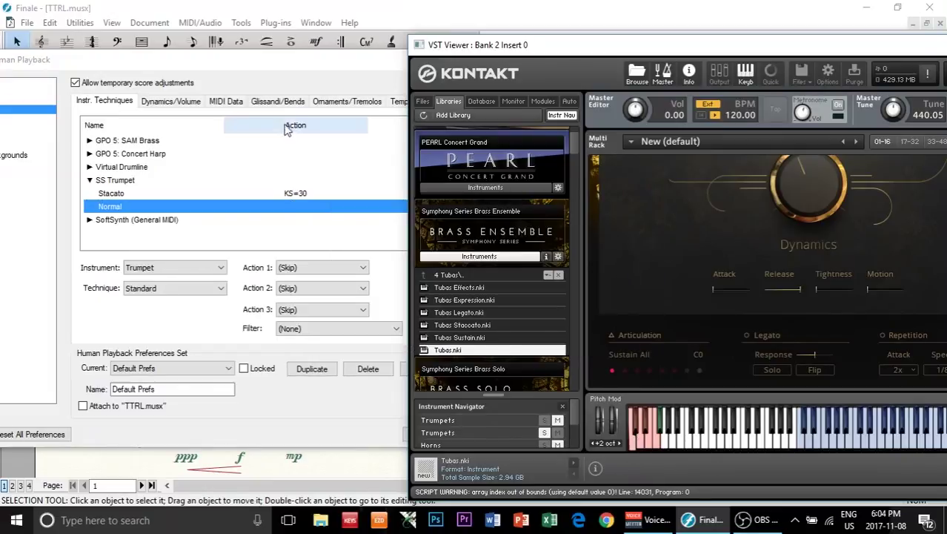
pyautogui.click(329, 78)
# - Set the Normal technique's first action to Key Switch with value 24, then apply and close the preferences
pyautogui.click(343, 272)
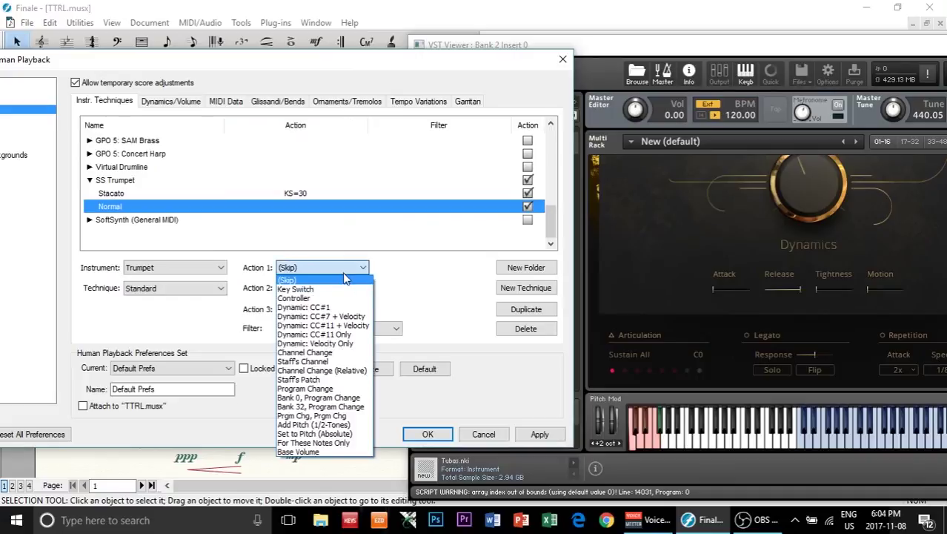
pyautogui.click(342, 283)
pyautogui.doubleClick(408, 266)
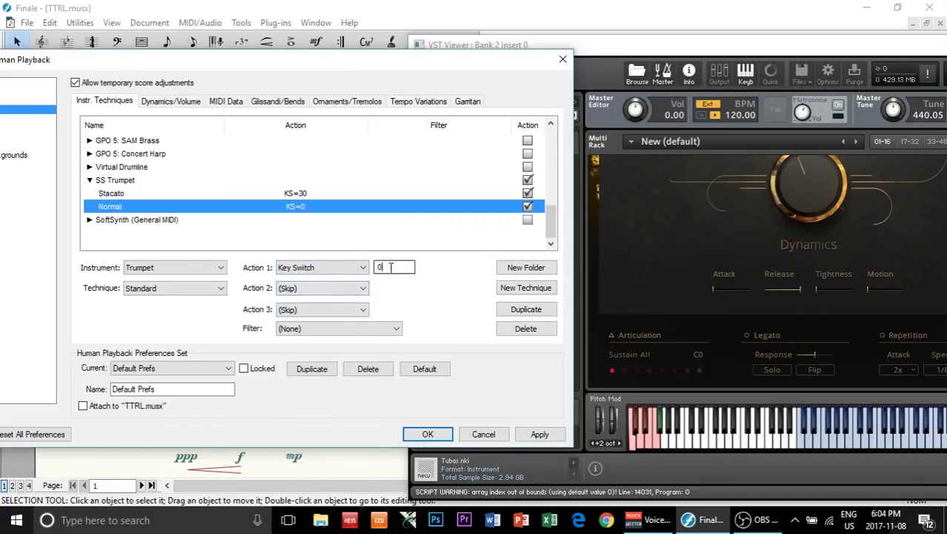
pyautogui.write('24')
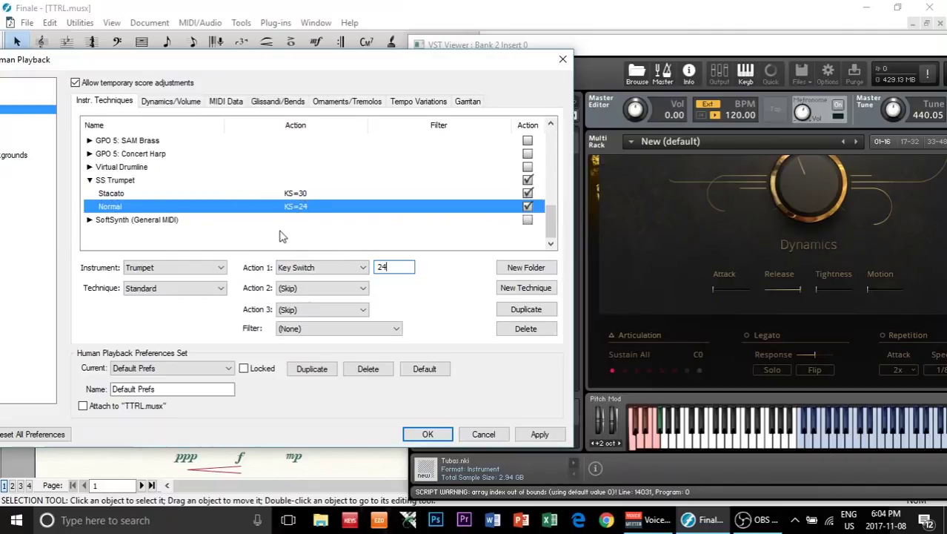
pyautogui.click(546, 439)
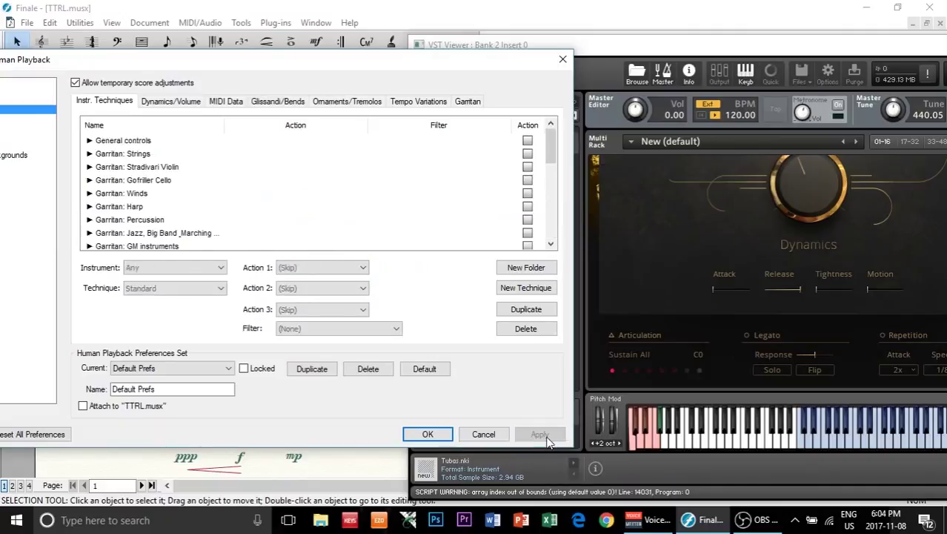
pyautogui.click(431, 435)
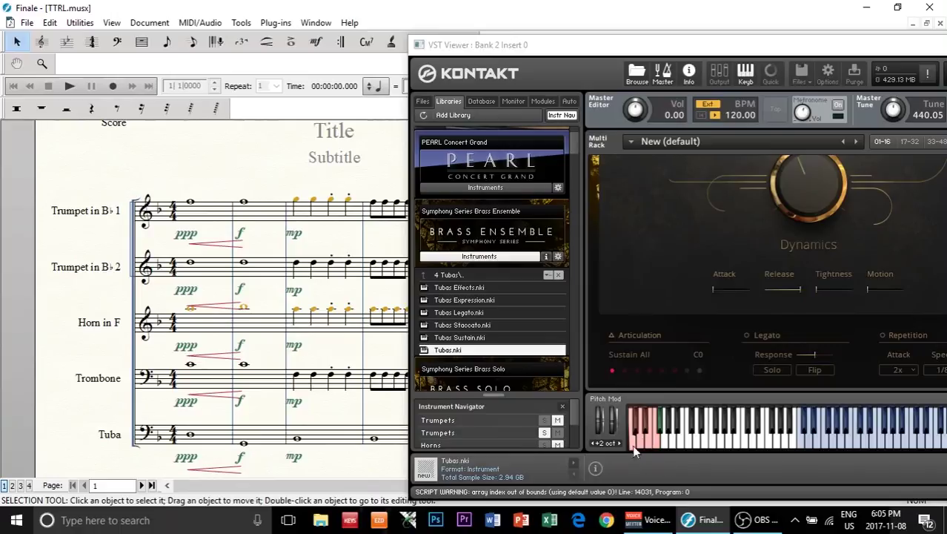
# - Play the score from measure 1 twice, watching how the articulation keyswitches respond in the Tubas instrument in Kontakt
pyautogui.click(69, 86)
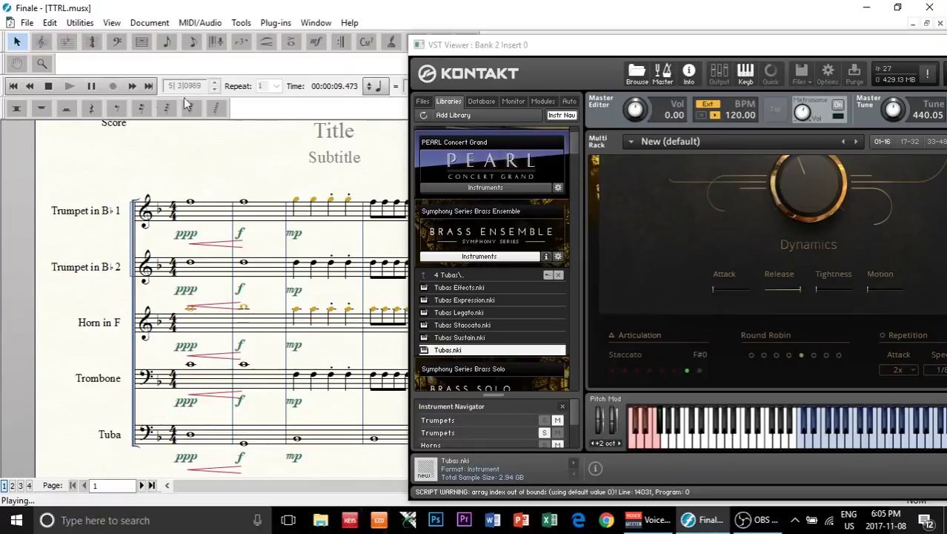
pyautogui.click(48, 86)
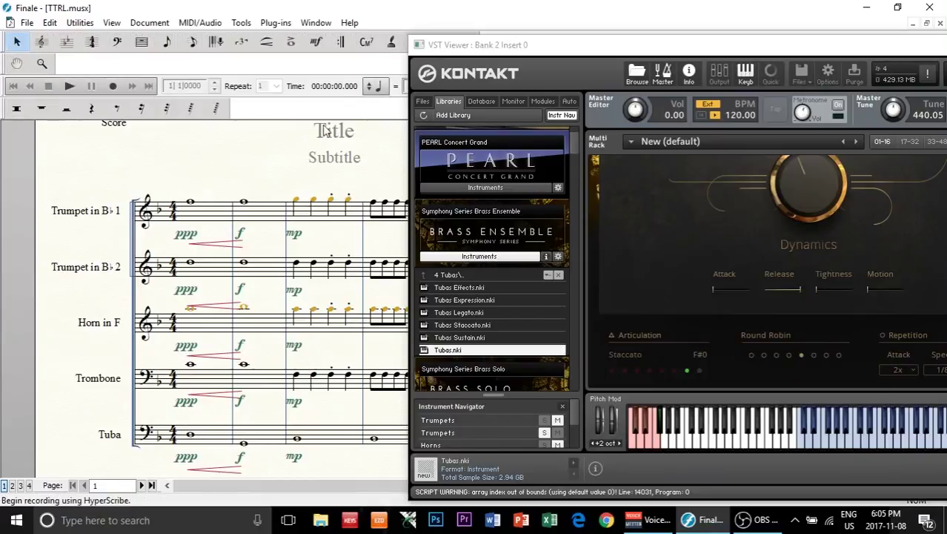
pyautogui.moveTo(549, 46); pyautogui.dragTo(461, 29)
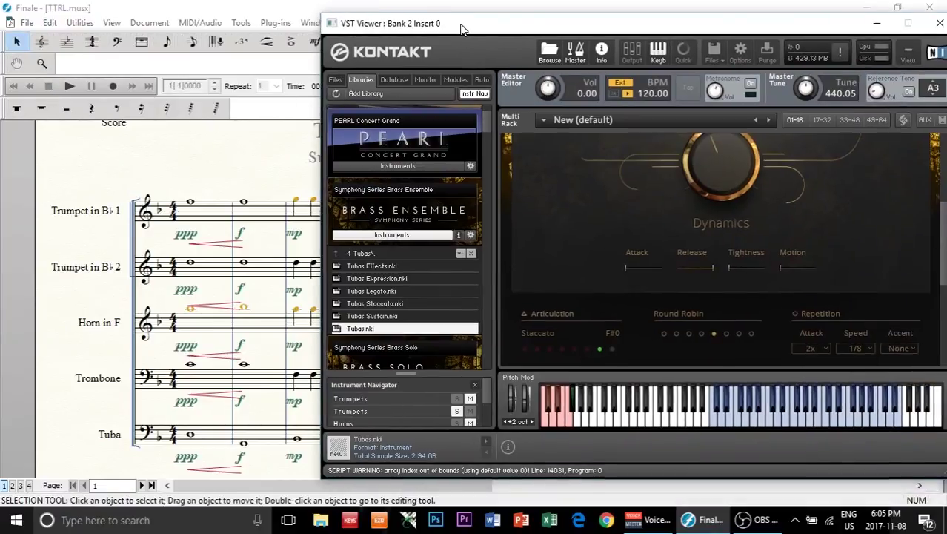
pyautogui.click(69, 86)
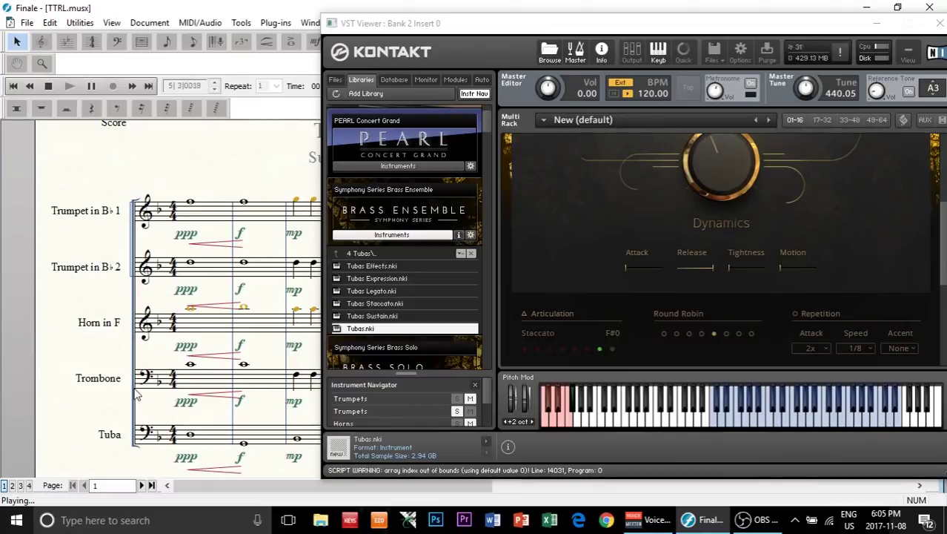
pyautogui.moveTo(597, 24); pyautogui.dragTo(748, 37)
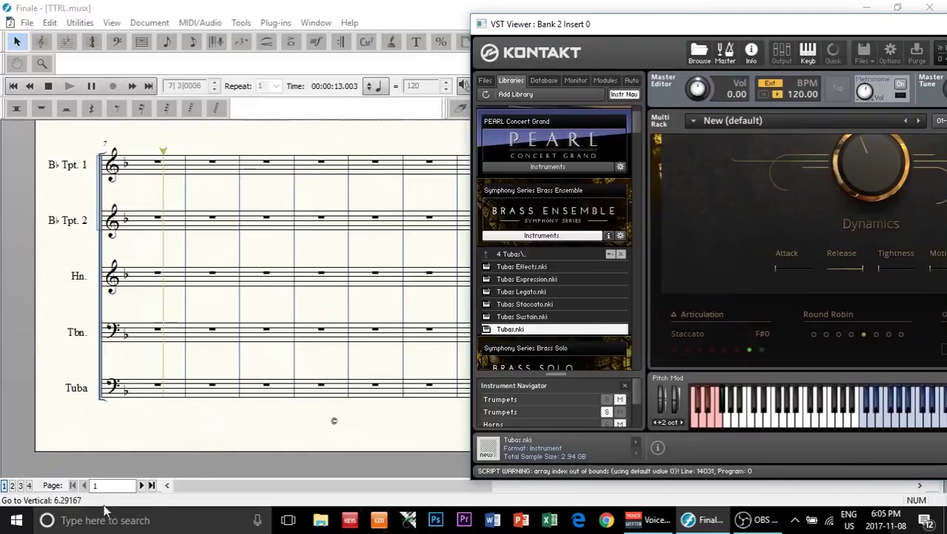
pyautogui.click(294, 488)
pyautogui.scroll(5, 216, 315)
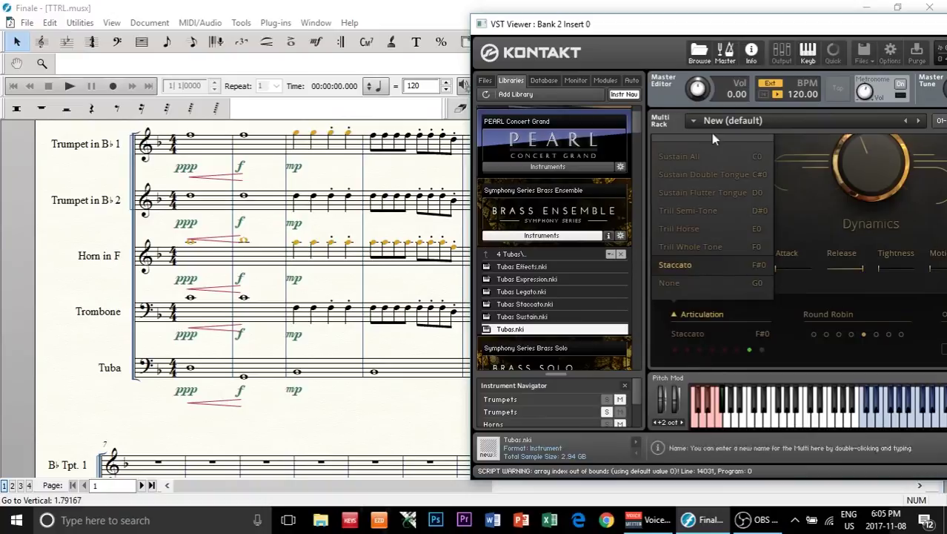
# - Switch the Tubas articulation in Kontakt to Sustain All and review the list of articulation slots with their keyswitch notes
pyautogui.click(682, 351)
pyautogui.click(675, 349)
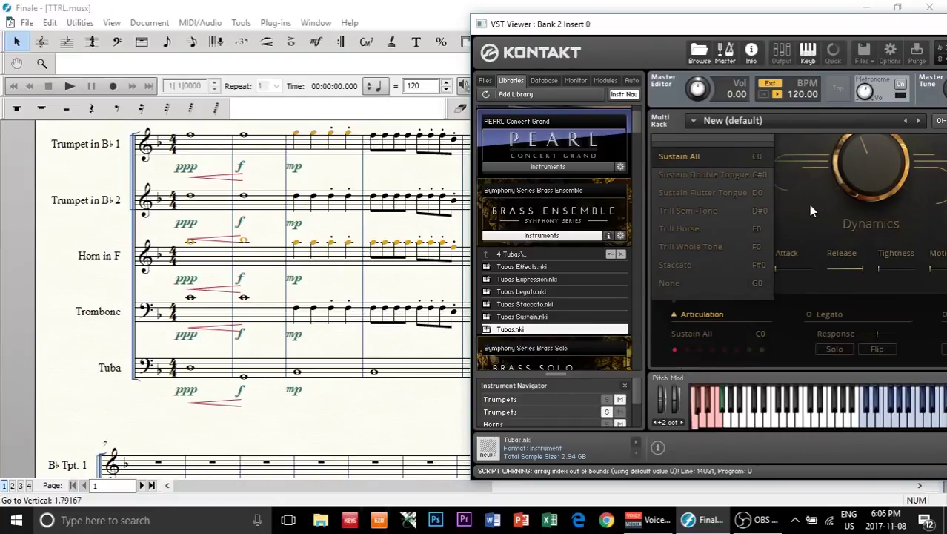
pyautogui.moveTo(771, 26); pyautogui.dragTo(622, 26)
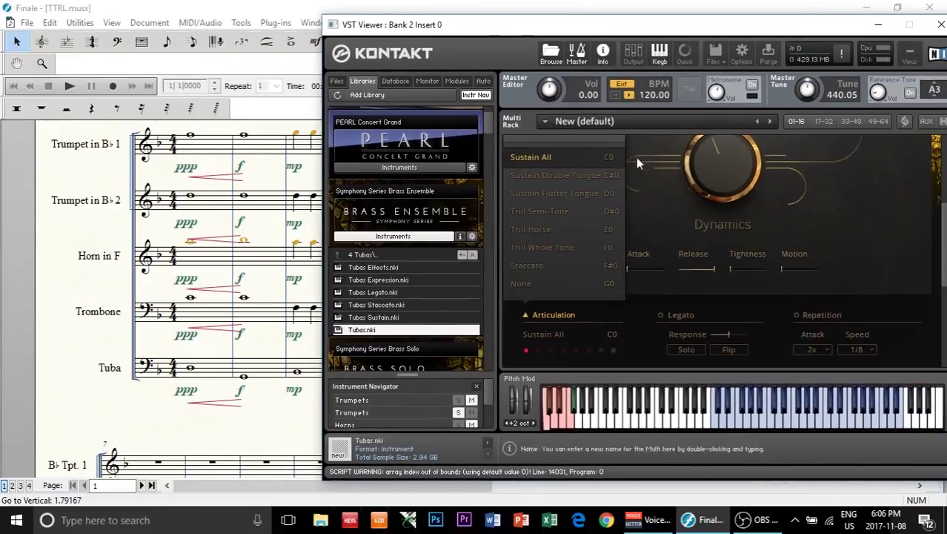
pyautogui.scroll(-1, 715, 276)
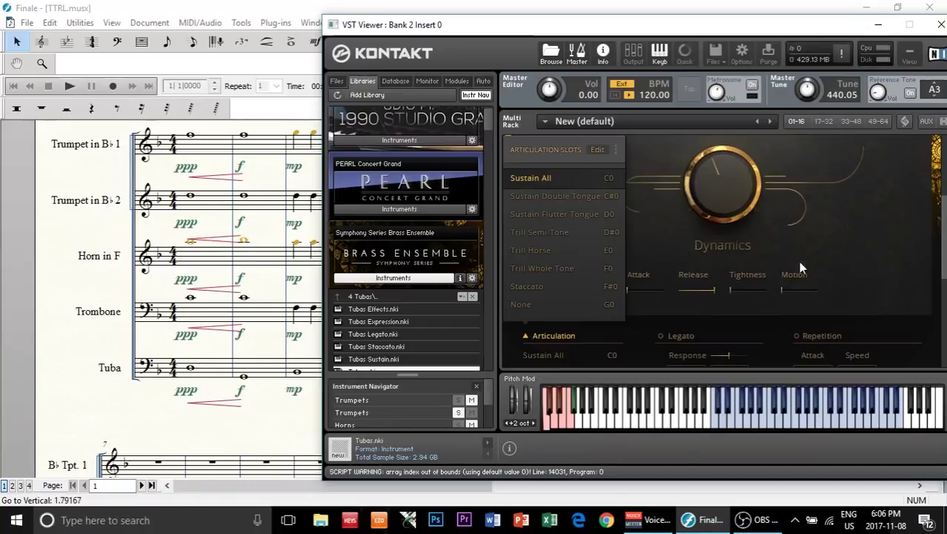
# - Examine the Tubas instrument's dynamics, articulation, legato and repetition controls and its MIDI channel in Kontakt
pyautogui.scroll(-1, 784, 281)
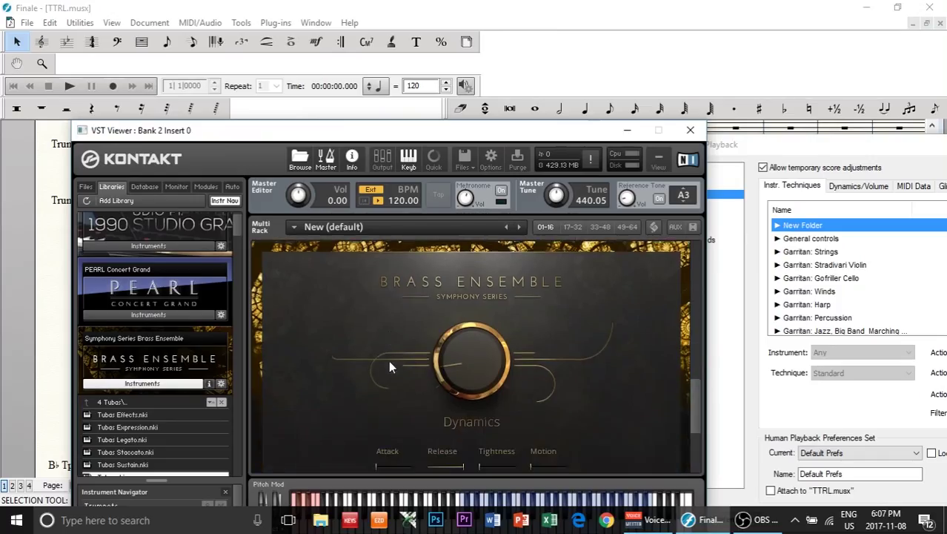
pyautogui.scroll(-3, 388, 361)
pyautogui.scroll(-2, 388, 358)
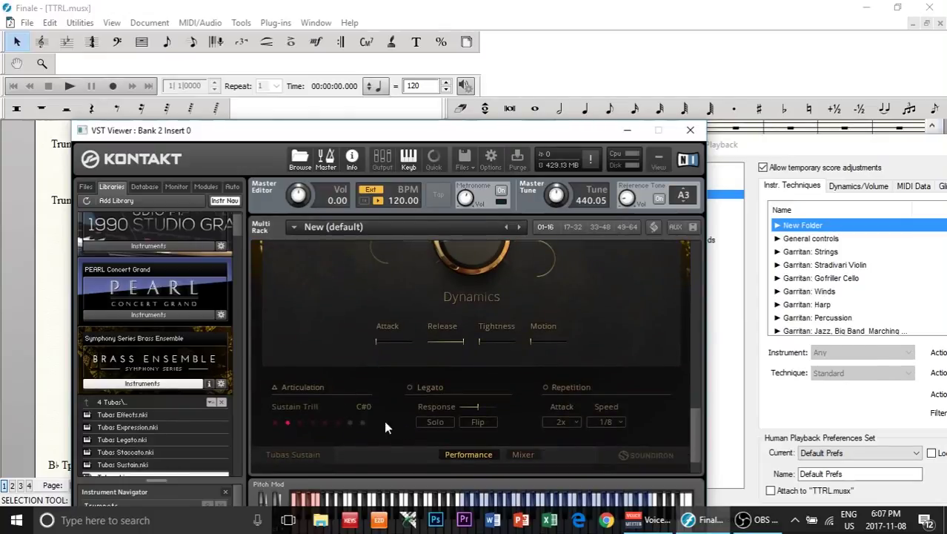
pyautogui.scroll(-1, 459, 344)
pyautogui.scroll(3, 460, 349)
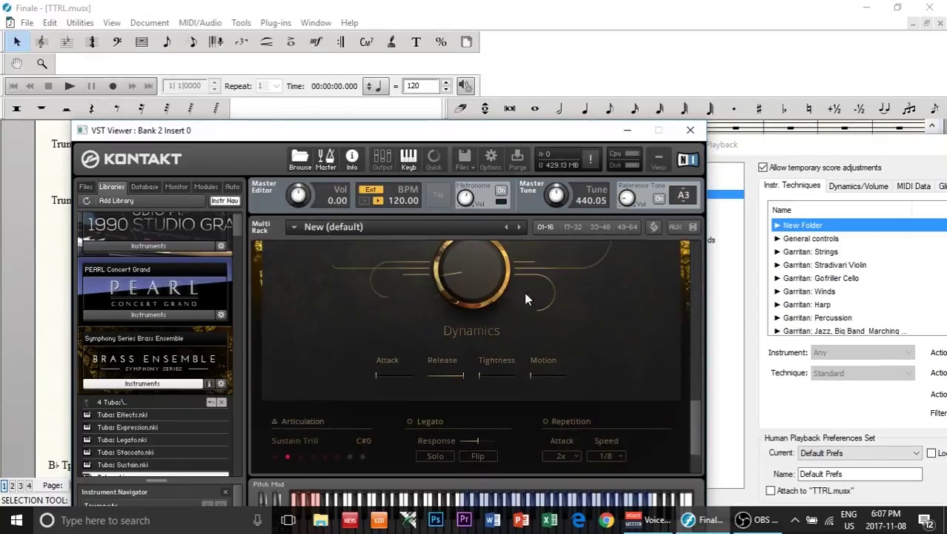
pyautogui.scroll(5, 530, 281)
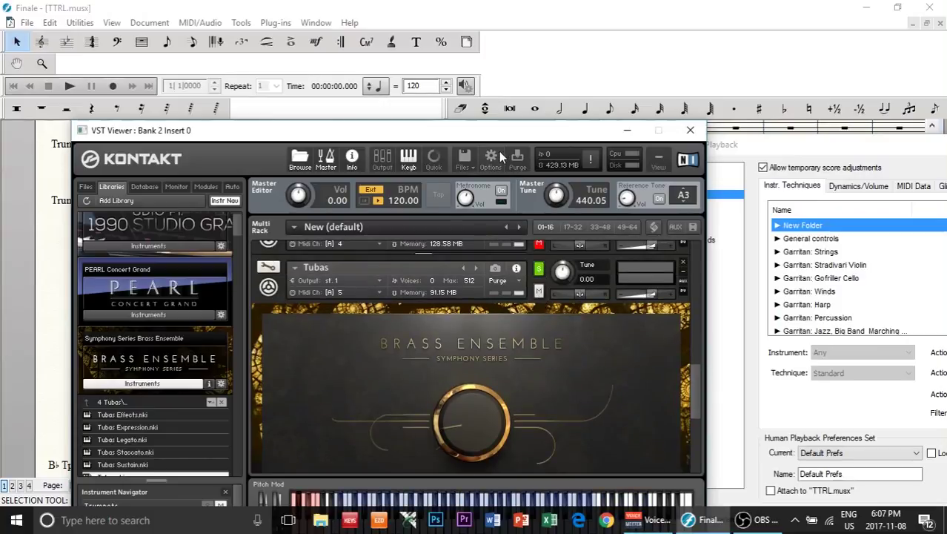
# - Minimize the Kontakt viewer and move the Human Playback preferences dialog fully into view
pyautogui.moveTo(499, 130); pyautogui.dragTo(520, 40)
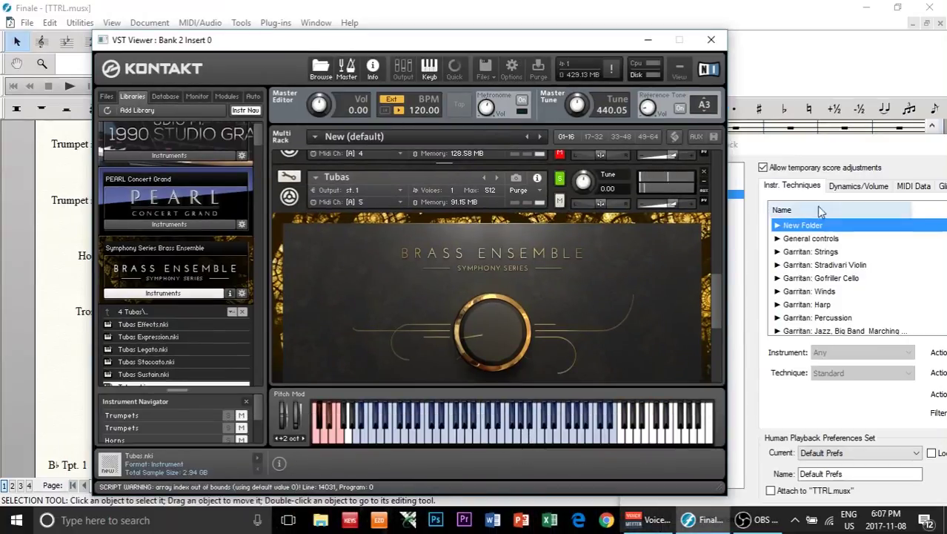
pyautogui.click(662, 44)
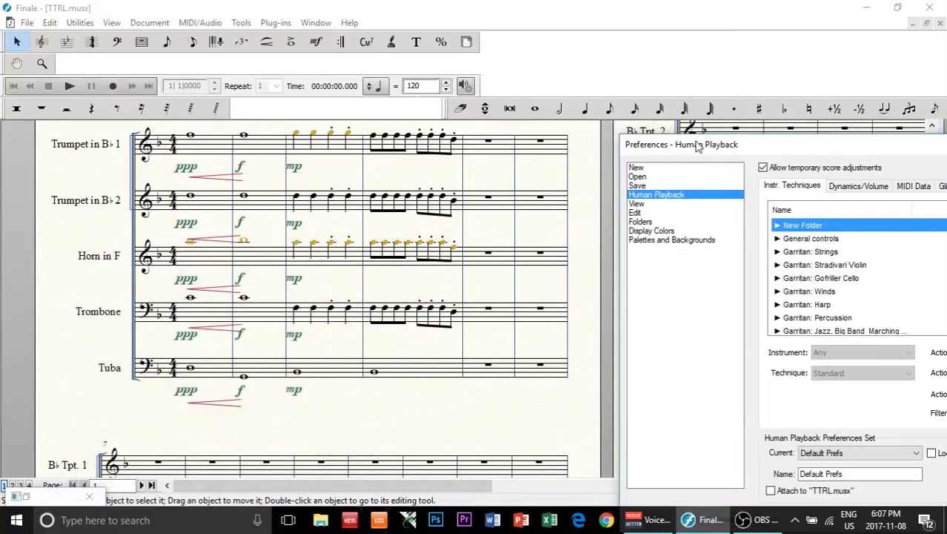
pyautogui.moveTo(698, 146); pyautogui.dragTo(139, 88)
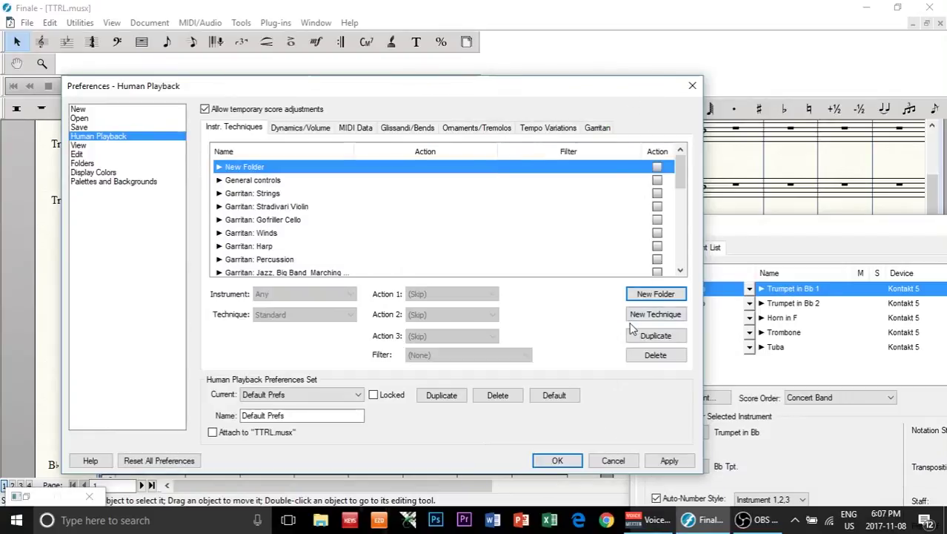